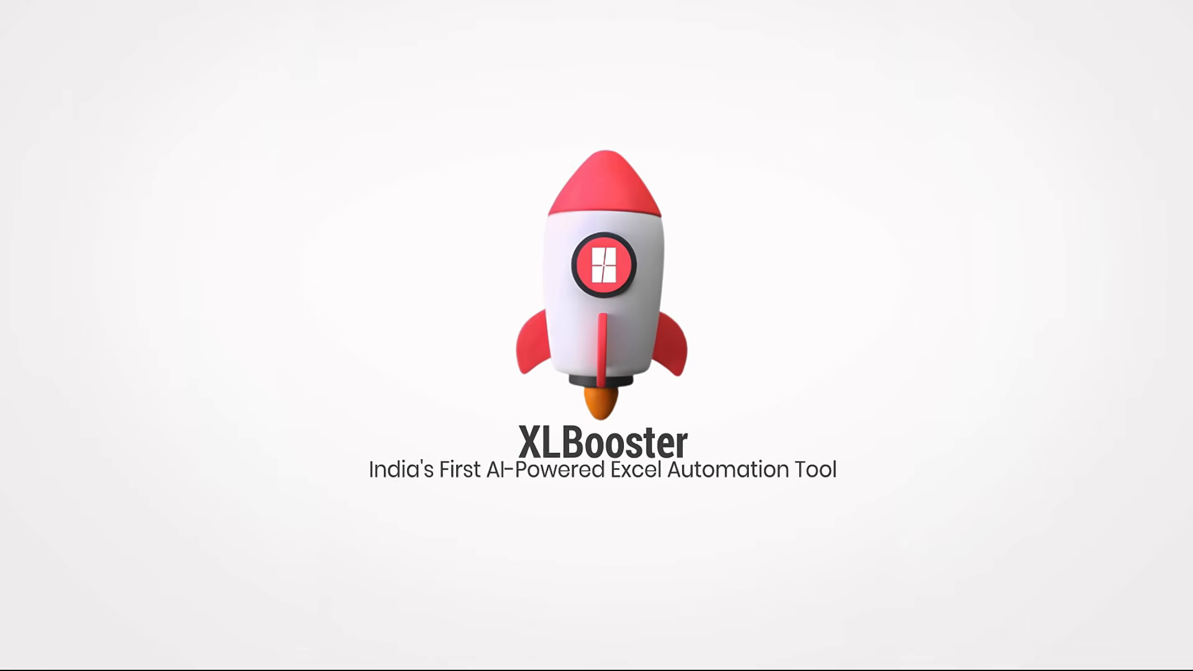
- Browse the XLBooster standard formulas list, then close it without inserting anything
left_click(537, 109)
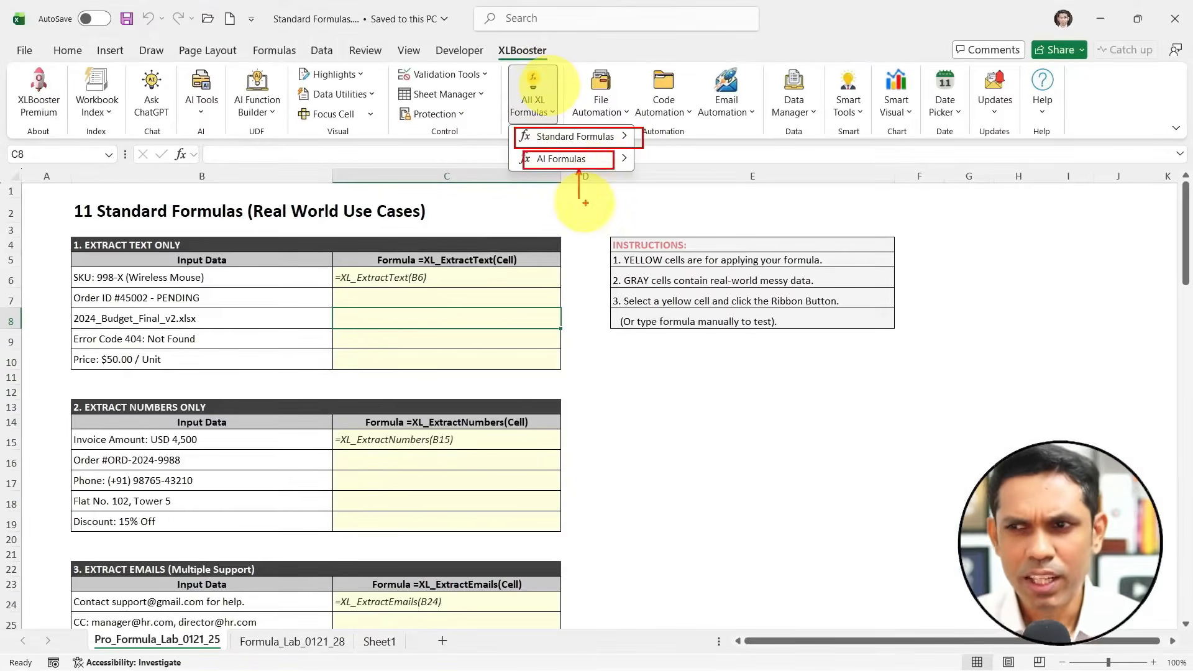
left_click(538, 107)
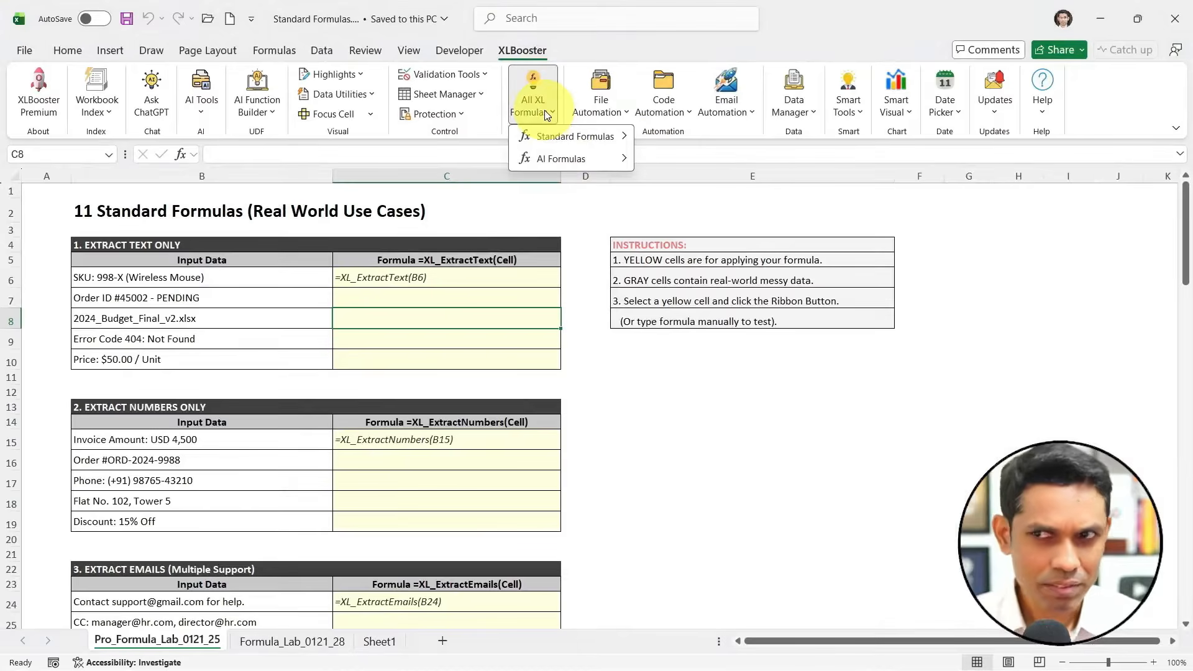
left_click_drag(399, 298, 399, 361)
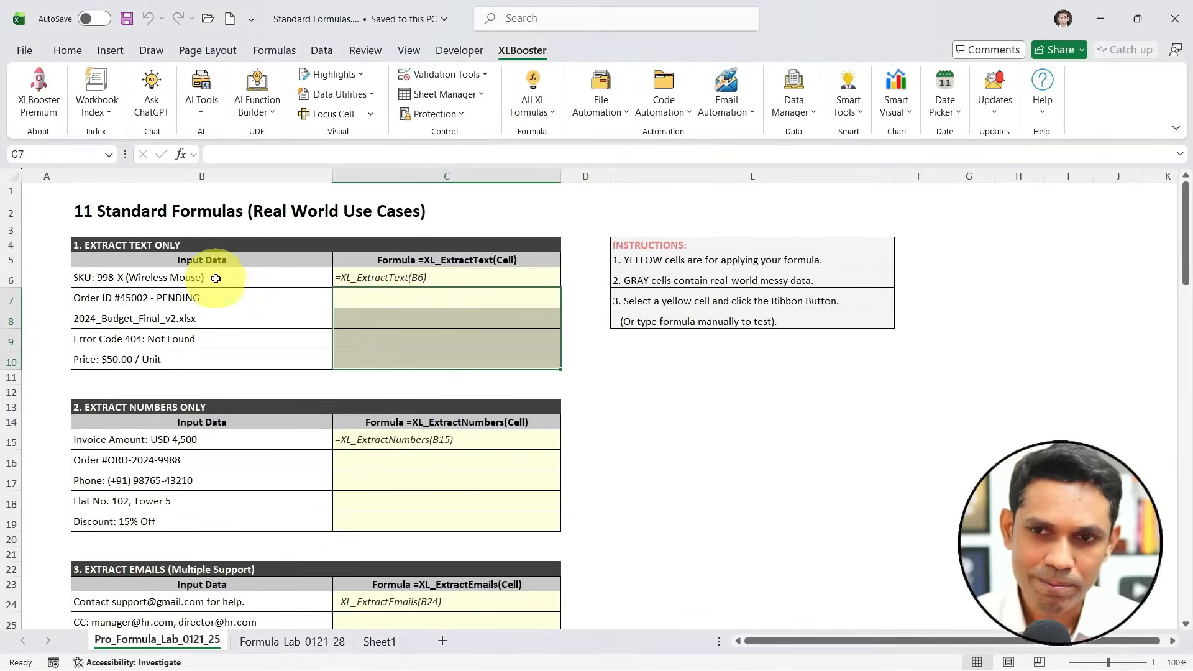
left_click_drag(213, 277, 226, 346)
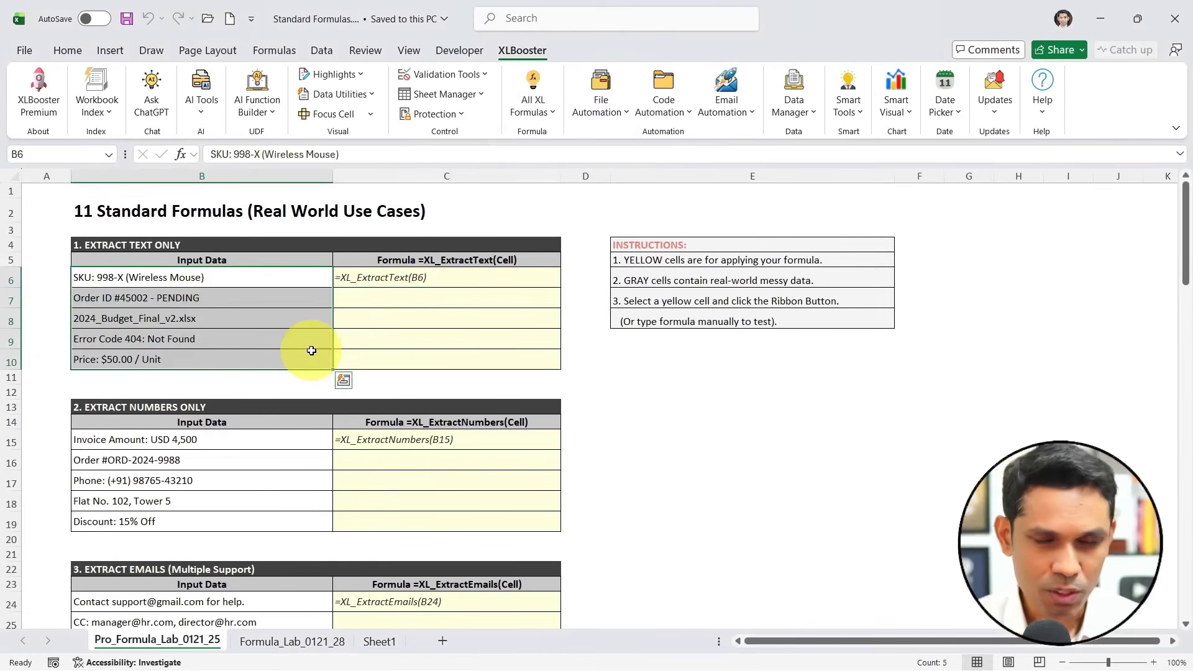
left_click(528, 109)
mouse_move(578, 136)
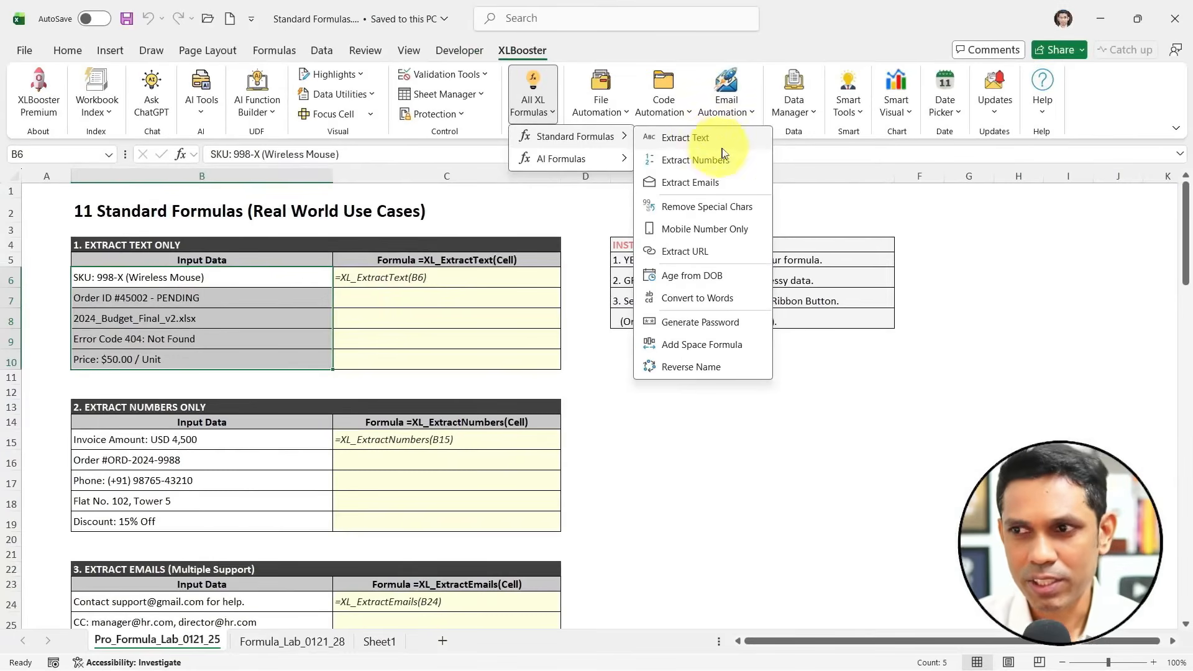
left_click(766, 404)
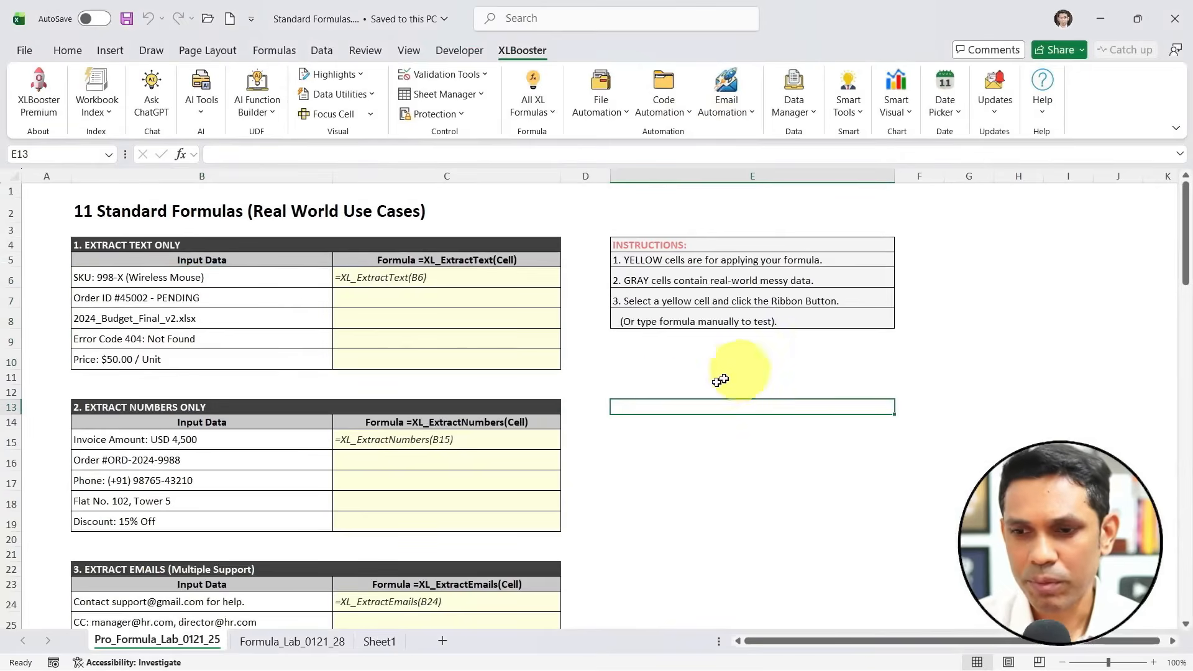
- On Sheet1, insert the XLBooster Extract Text standard formula into cell B1
left_click(379, 641)
left_click(334, 282)
scroll(334, 280, "up", 3)
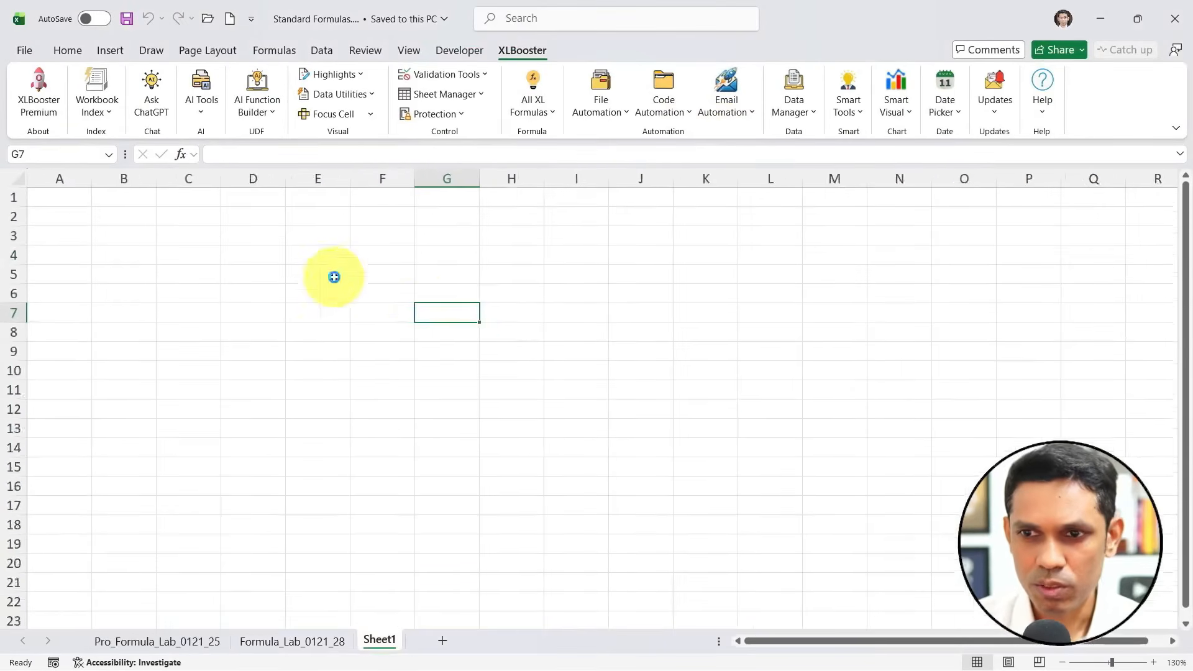
left_click(413, 272)
scroll(124, 217, "up", 4)
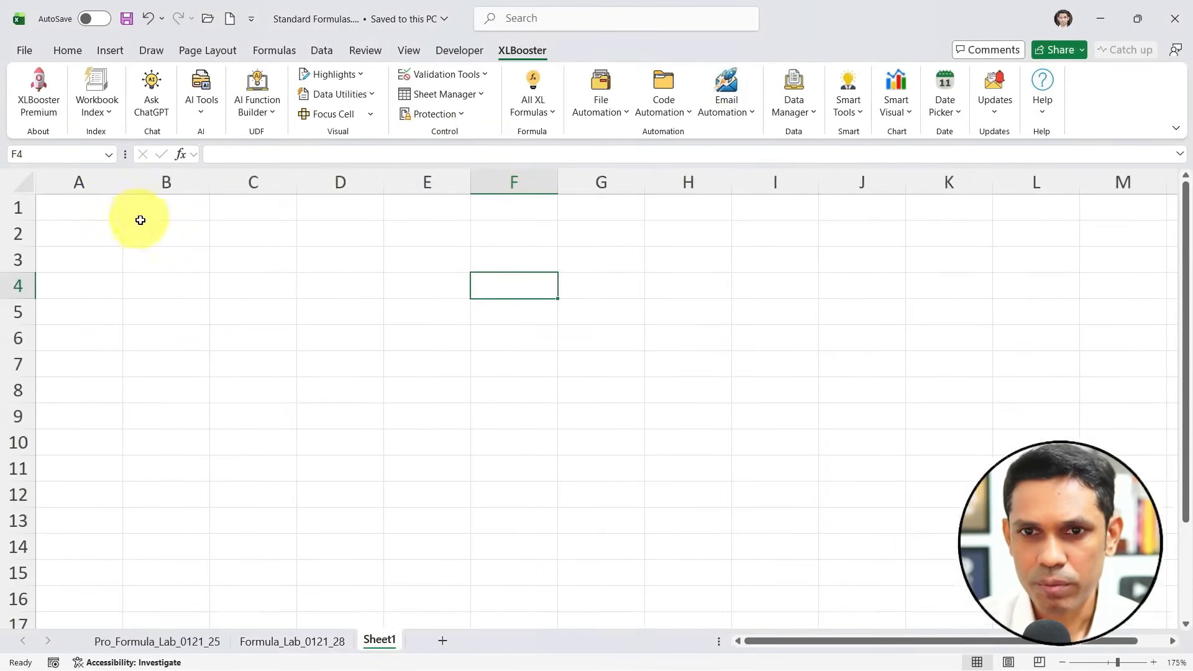
left_click(205, 218)
left_click(544, 115)
mouse_move(617, 138)
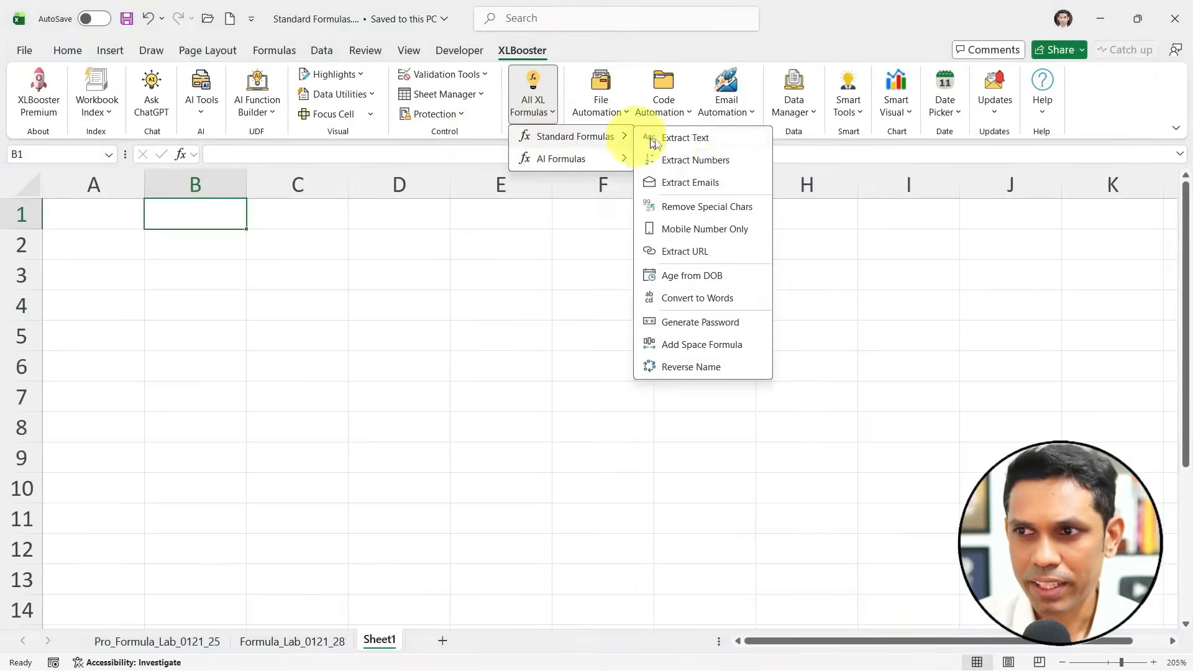
left_click(680, 138)
left_click(290, 156)
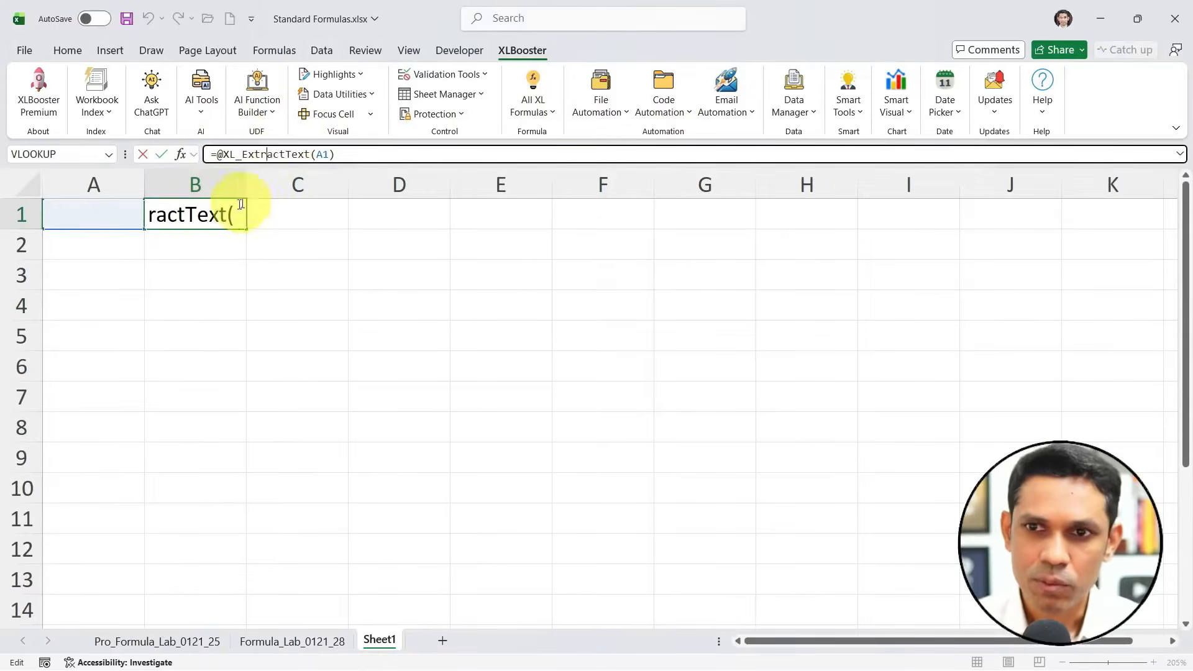
key("Escape")
double_click(210, 216)
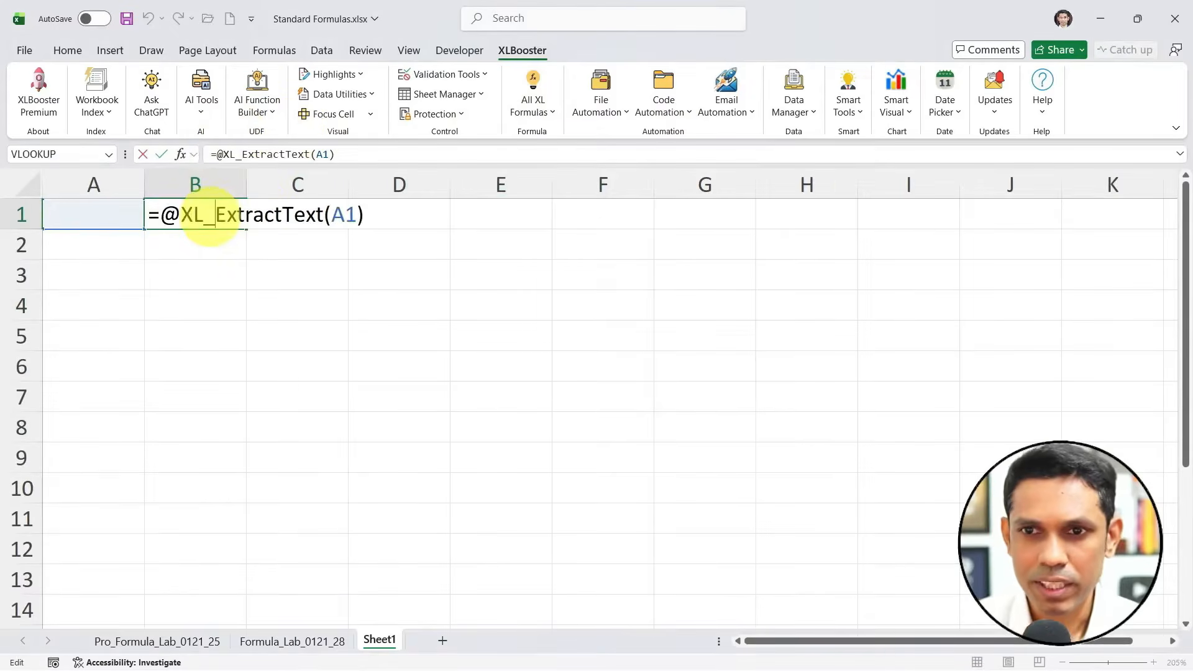
left_click_drag(160, 215, 352, 209)
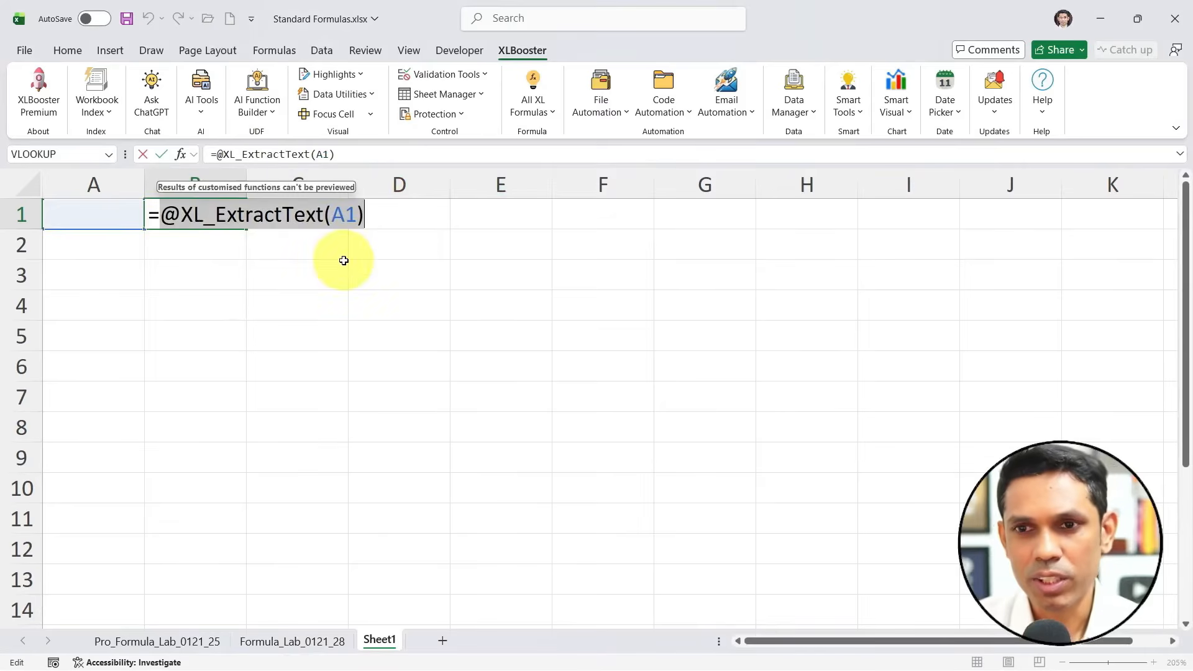
left_click(345, 214)
double_click(341, 214)
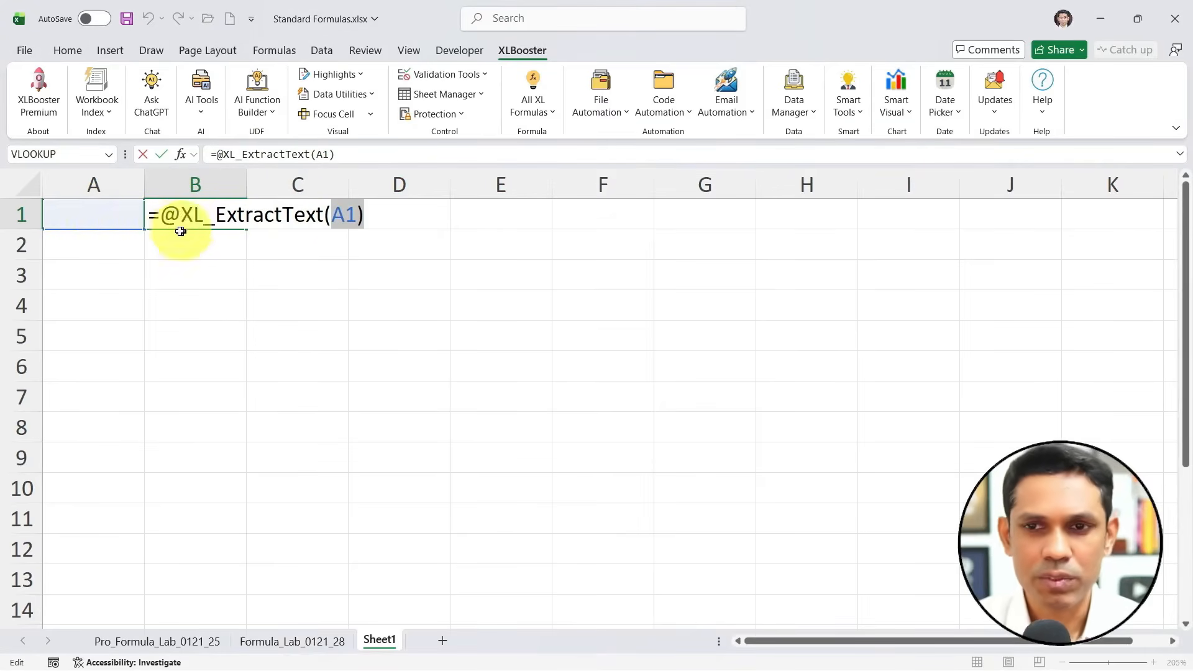
key("Escape")
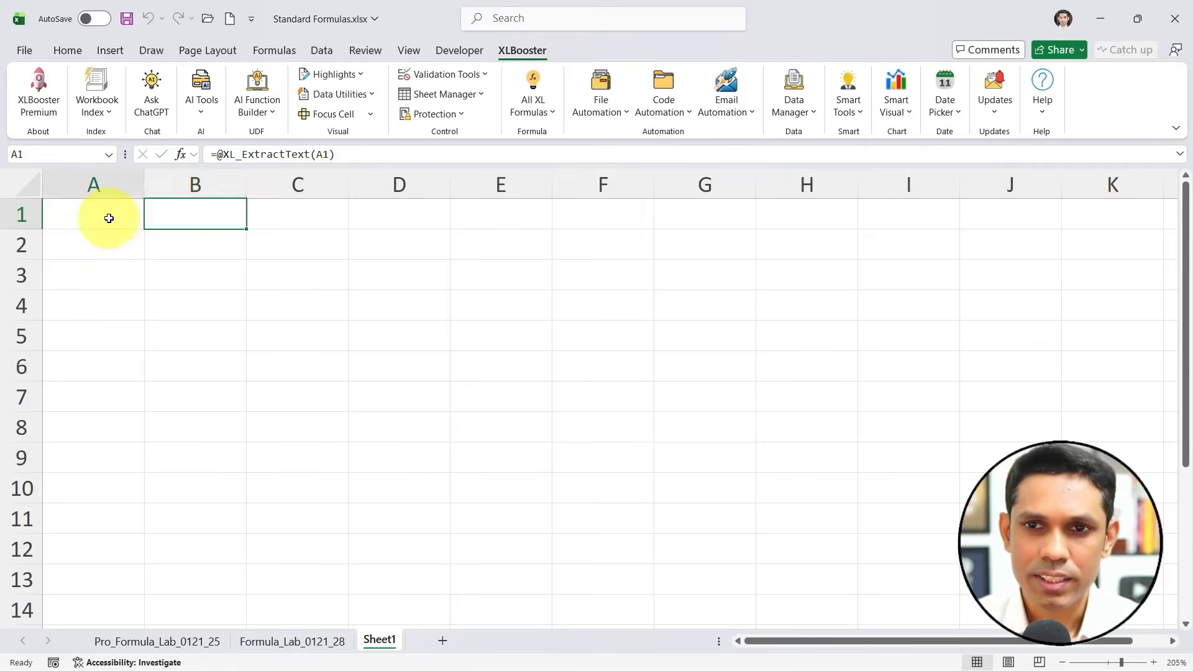
- Enter the sample text '5454sdfdsf sdfdsf' in A1 and widen columns A and B
left_click(105, 216)
type("5454sdfds")
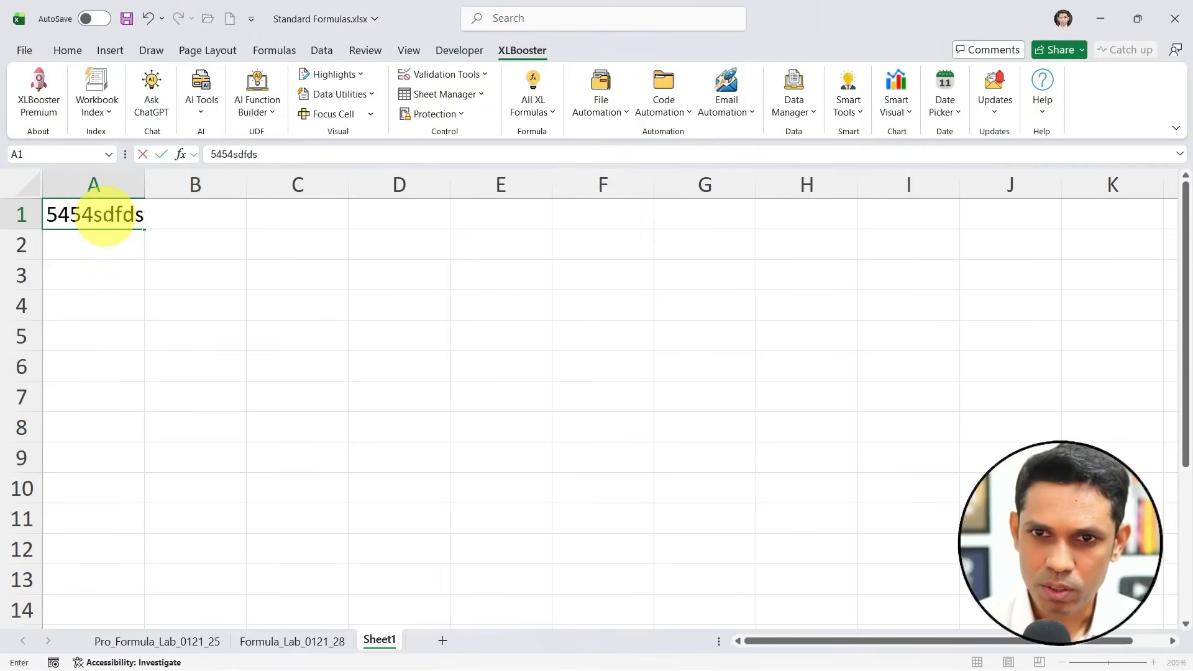
type("f sdfdsf")
key("Return")
left_click_drag(145, 185, 158, 185)
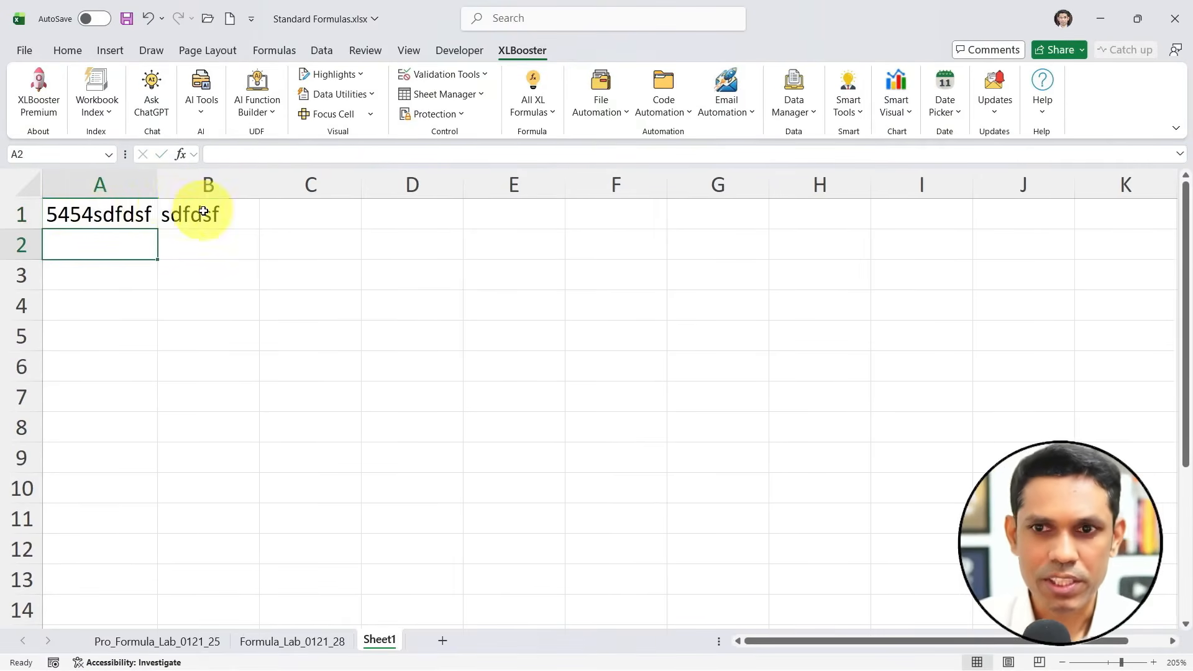
left_click(203, 212)
double_click(151, 211)
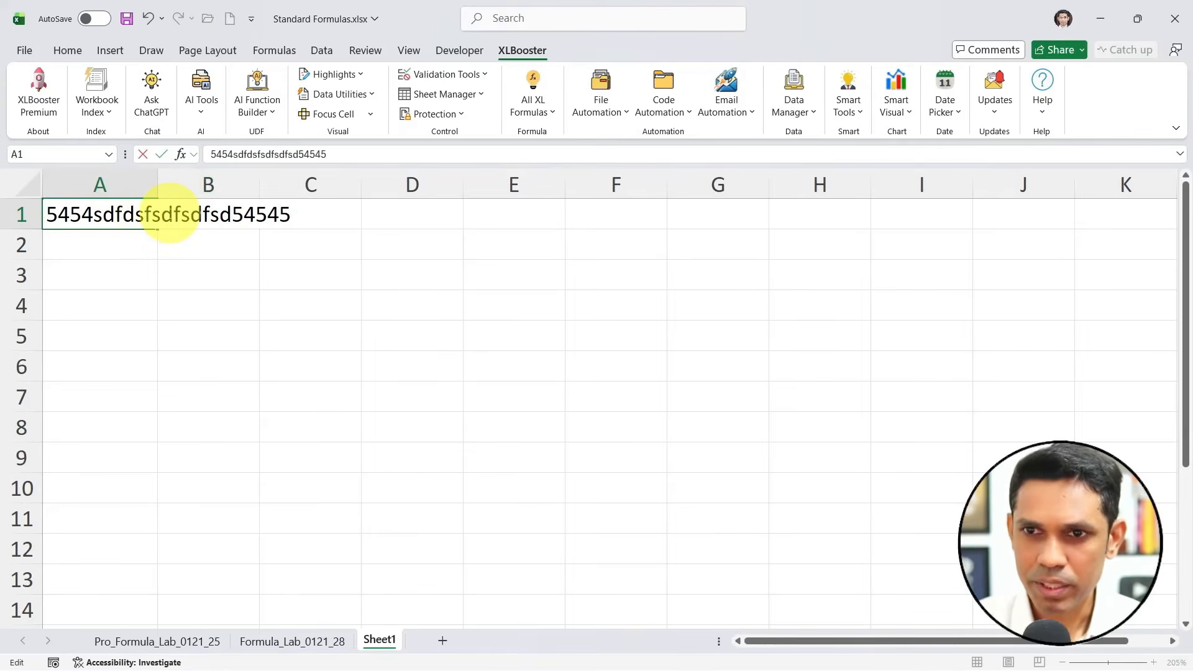
key("Return")
double_click(260, 186)
left_click_drag(159, 187, 366, 190)
- Edit A1 into a mixed digits-and-name test string with letter runs between numbers
double_click(266, 213)
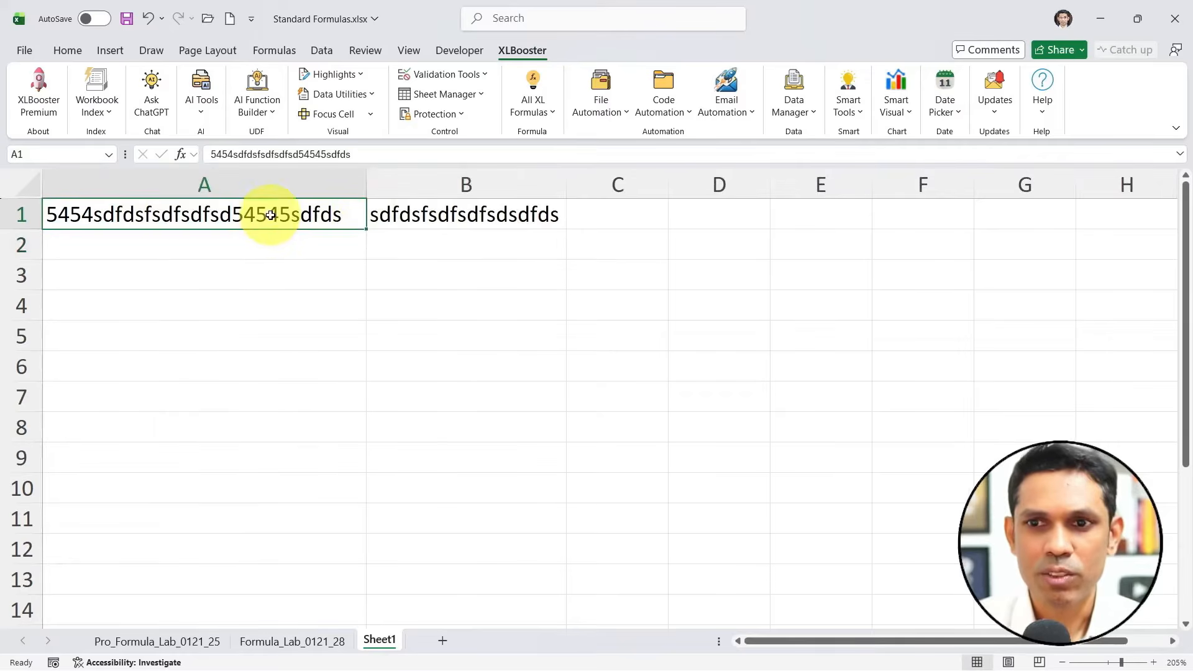
left_click_drag(227, 213, 90, 213)
type("satish")
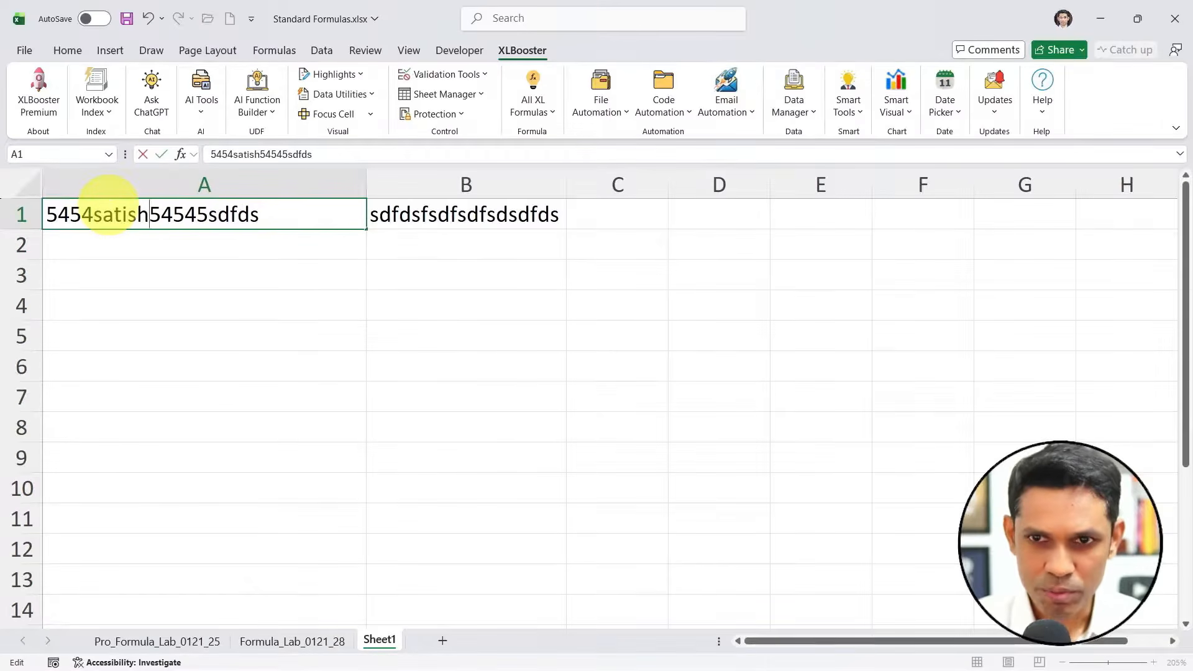
key("Return")
double_click(219, 219)
left_click_drag(211, 215, 377, 207)
type("dhawale")
key("Return")
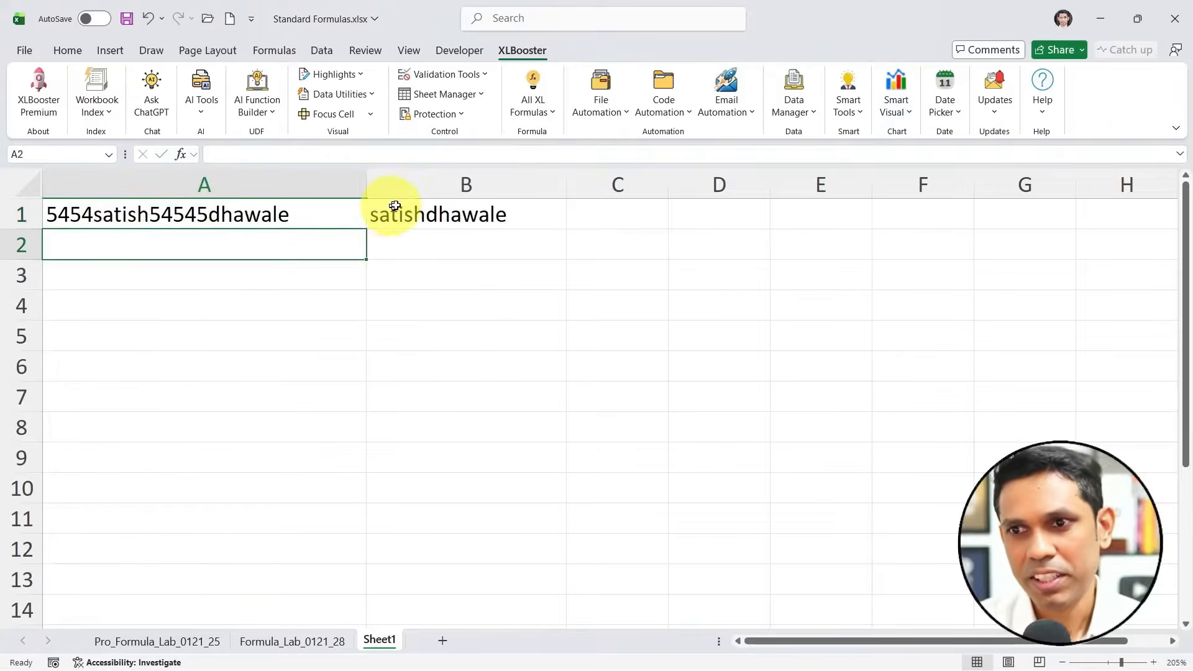
- Confirm B1 extracts only the letters from A1, then delete B1's formula
left_click(396, 206)
double_click(447, 210)
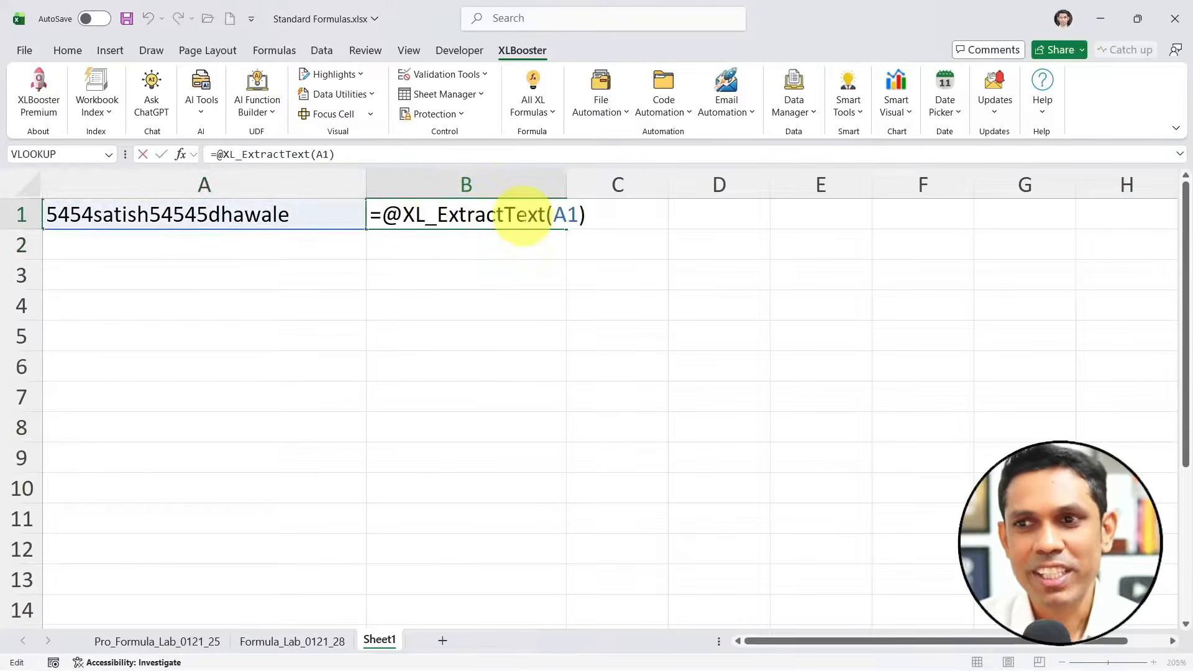
key("Escape")
key("Delete")
- Reinsert Extract Text into B1, review its formula, then clear B1 again
left_click(550, 103)
mouse_move(564, 136)
left_click(684, 146)
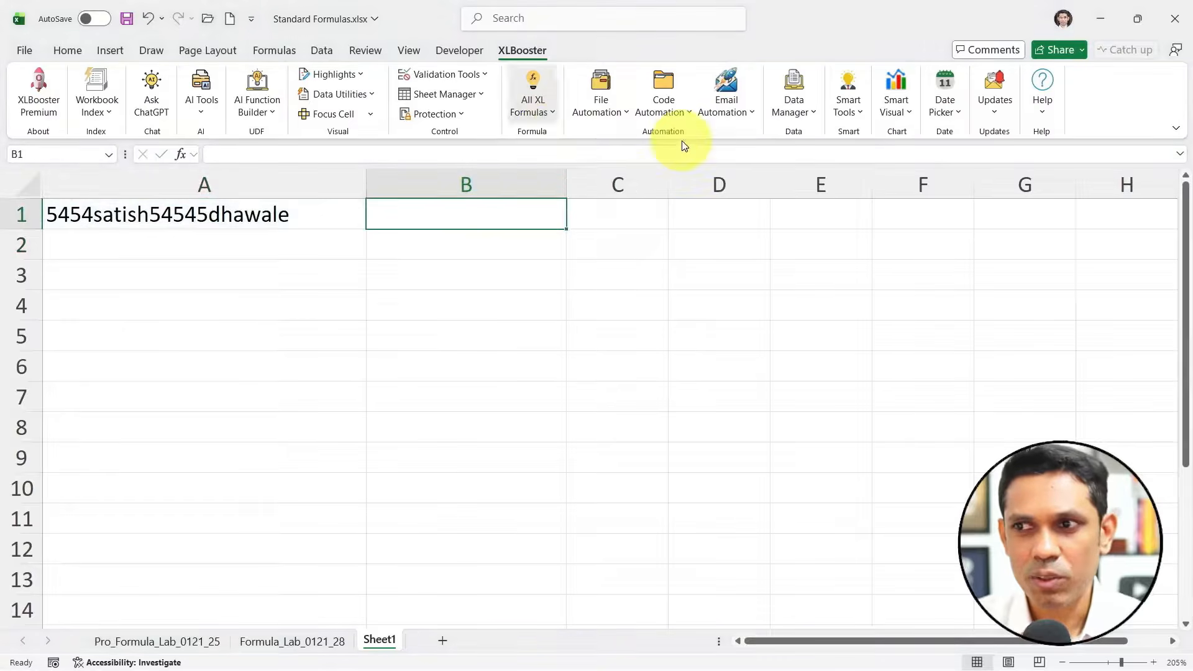
double_click(460, 215)
left_click_drag(426, 214, 622, 214)
left_click_drag(368, 212, 311, 211)
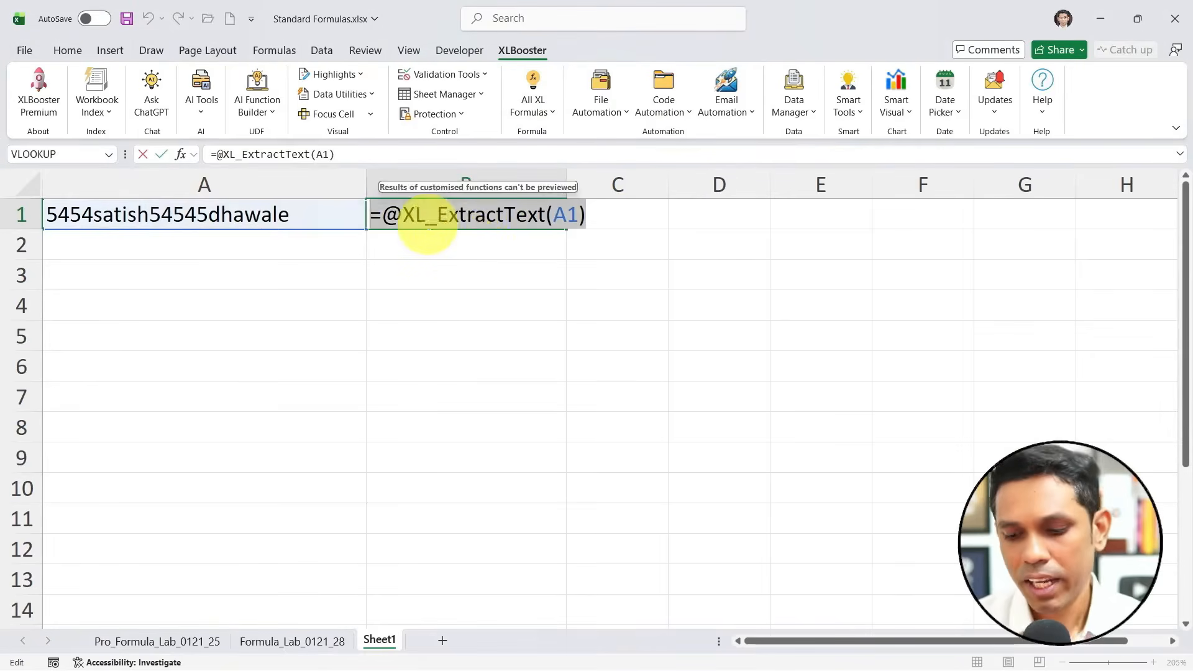
key("Escape")
key("Delete")
key("ctrl+n")
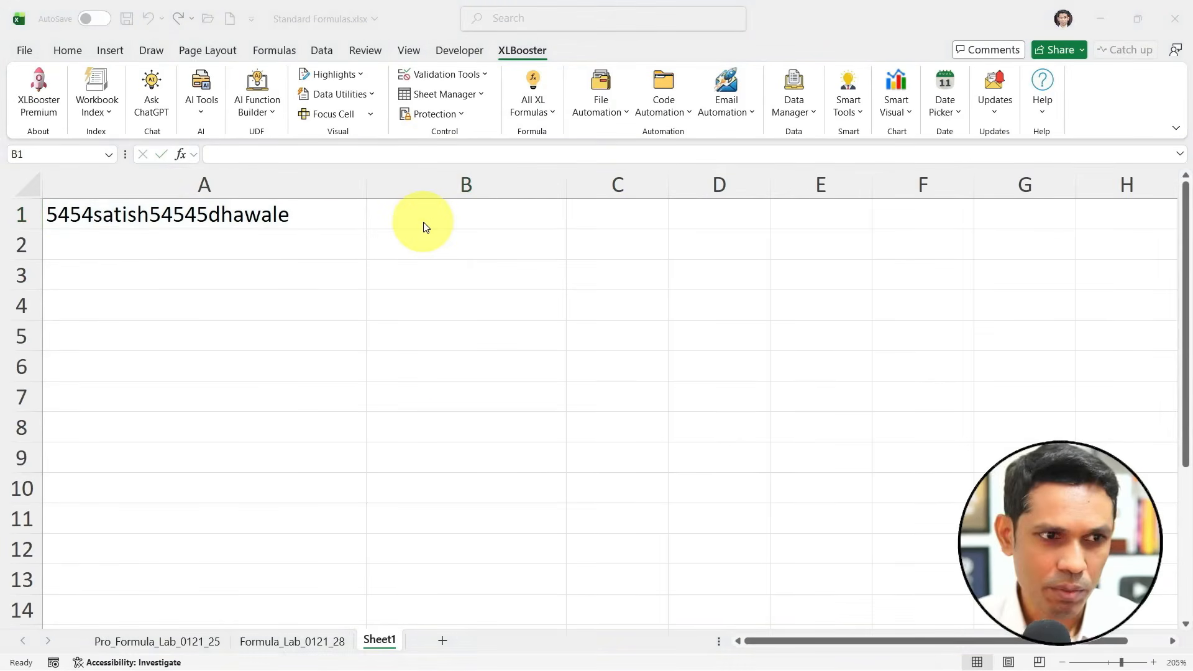
left_click(253, 460)
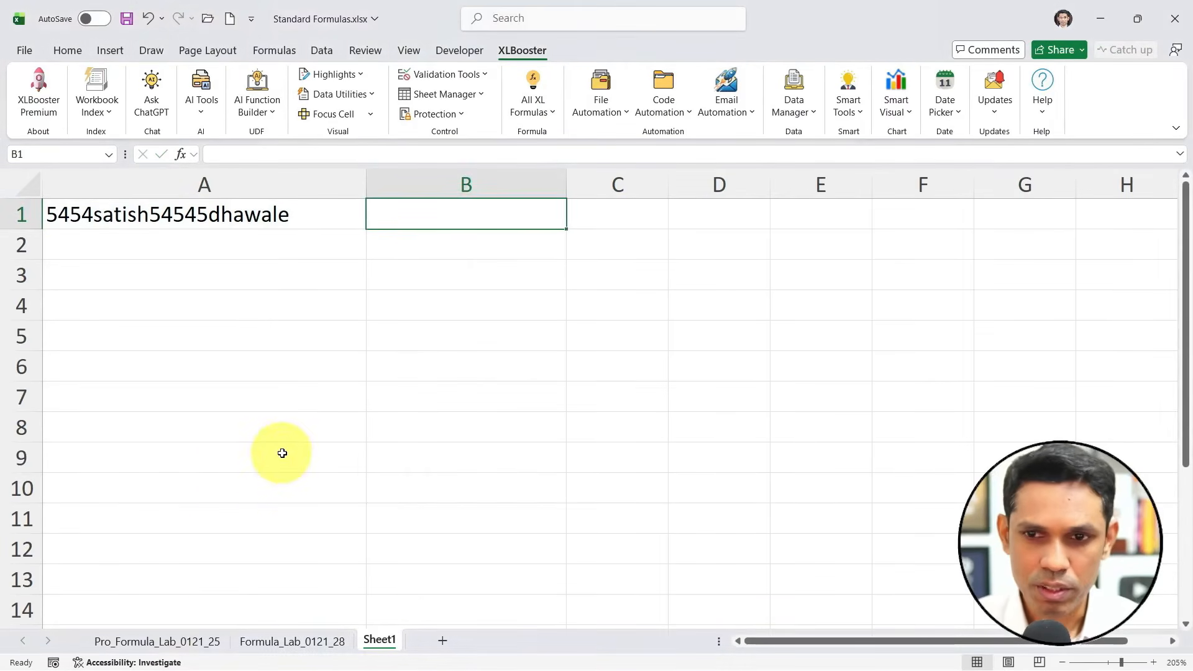
- On the Pro_Formula_Lab_0121_25 sheet, select the Extract Text example cell C6
left_click(202, 640)
left_click(380, 274)
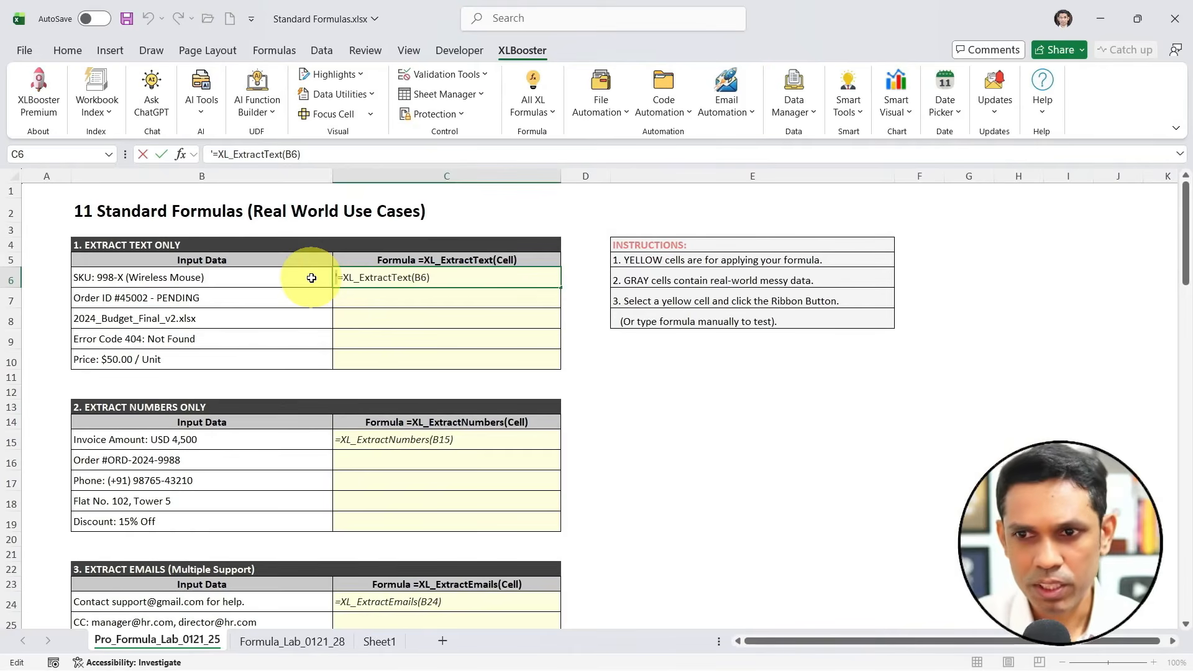
key("Delete")
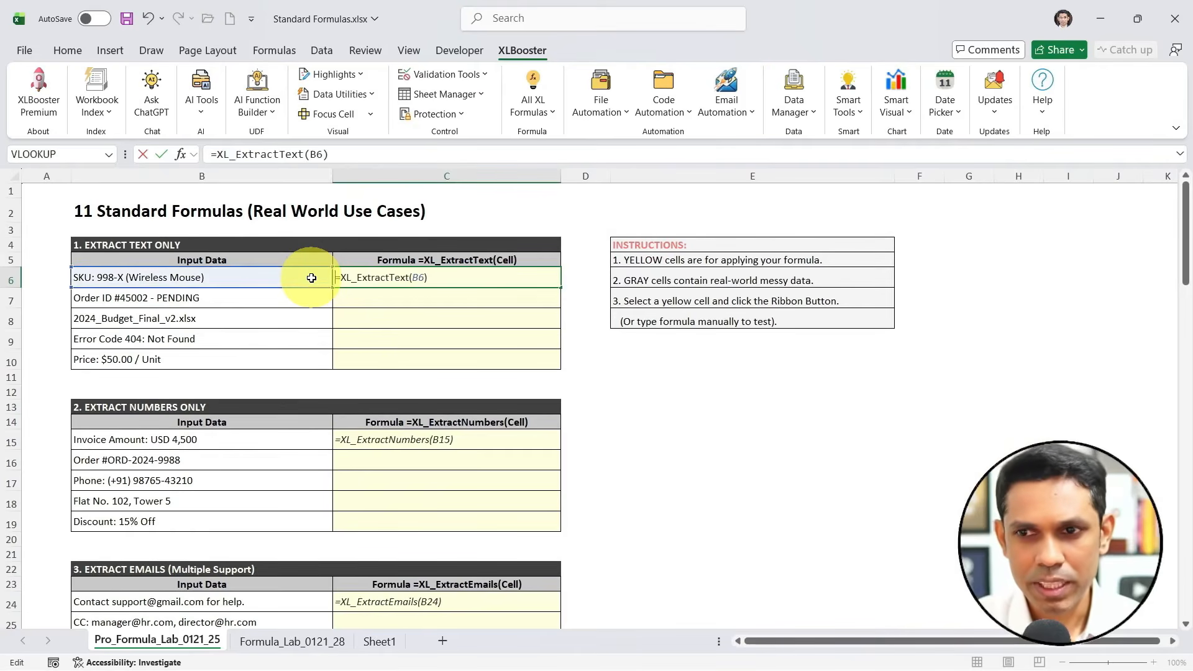
key("Escape")
- Enter =XL_ExtractText(B6) in C6 using the XL_ function autocomplete list
type("=")
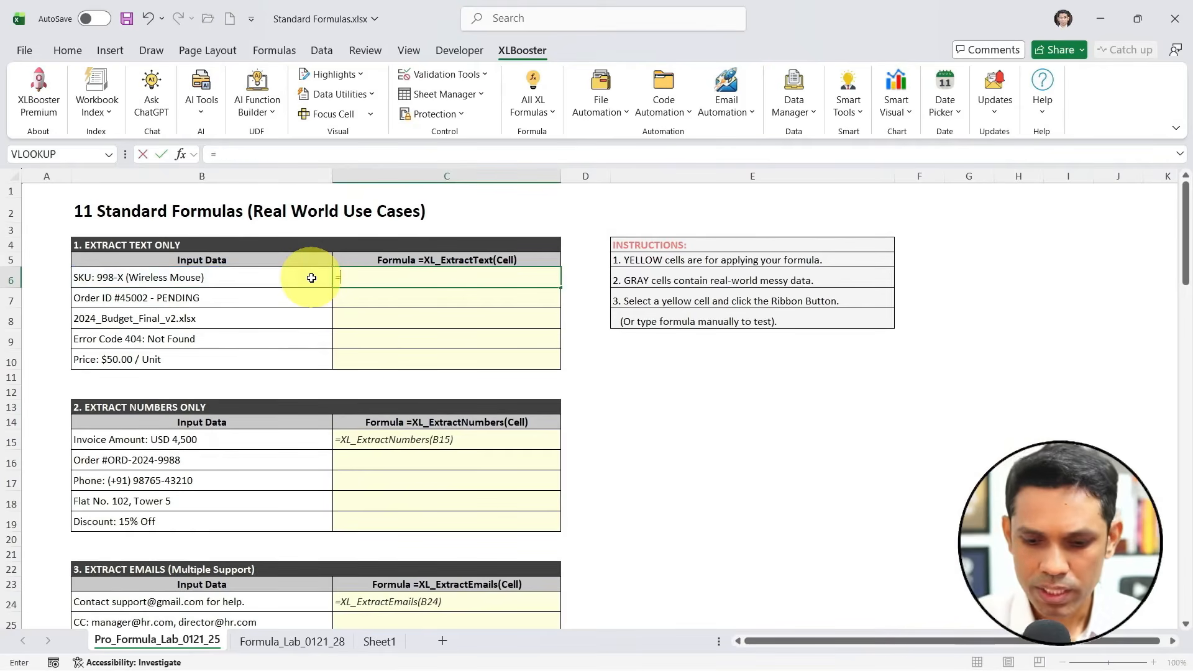
type("xl")
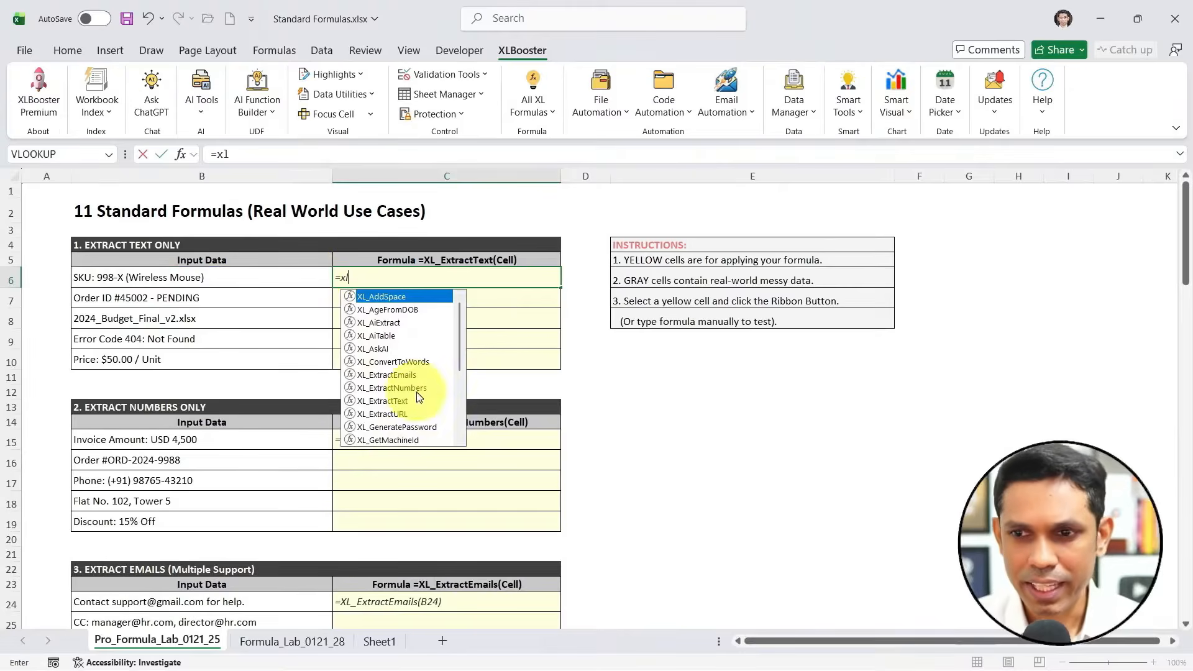
key("Escape")
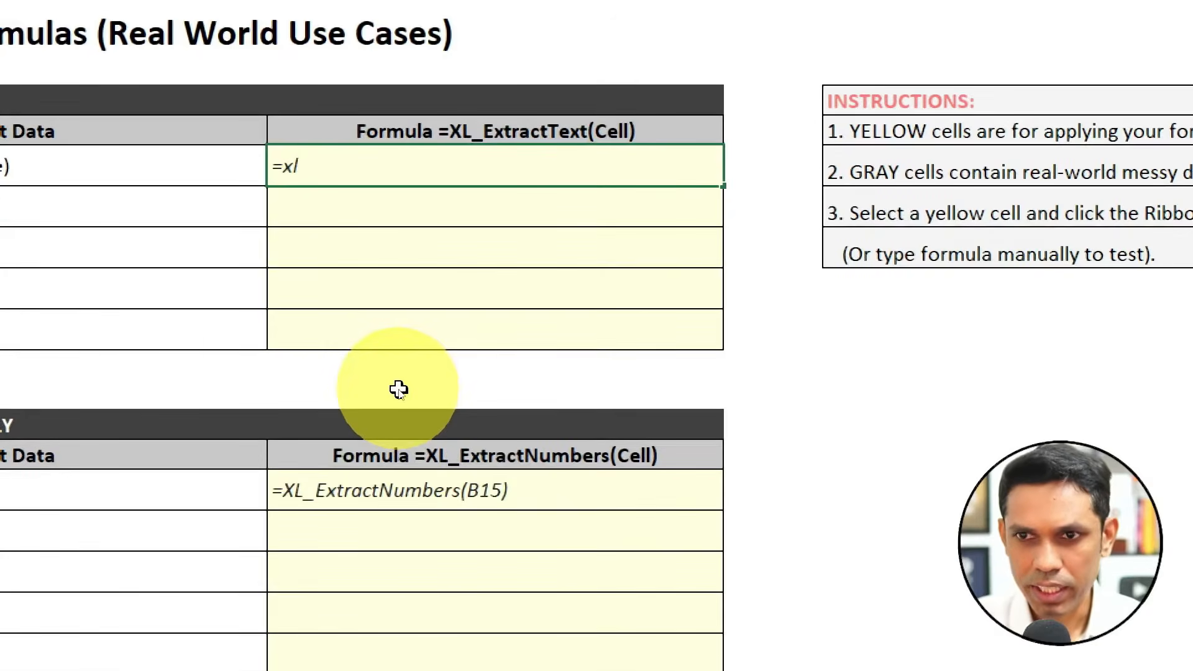
key("BackSpace")
type("l")
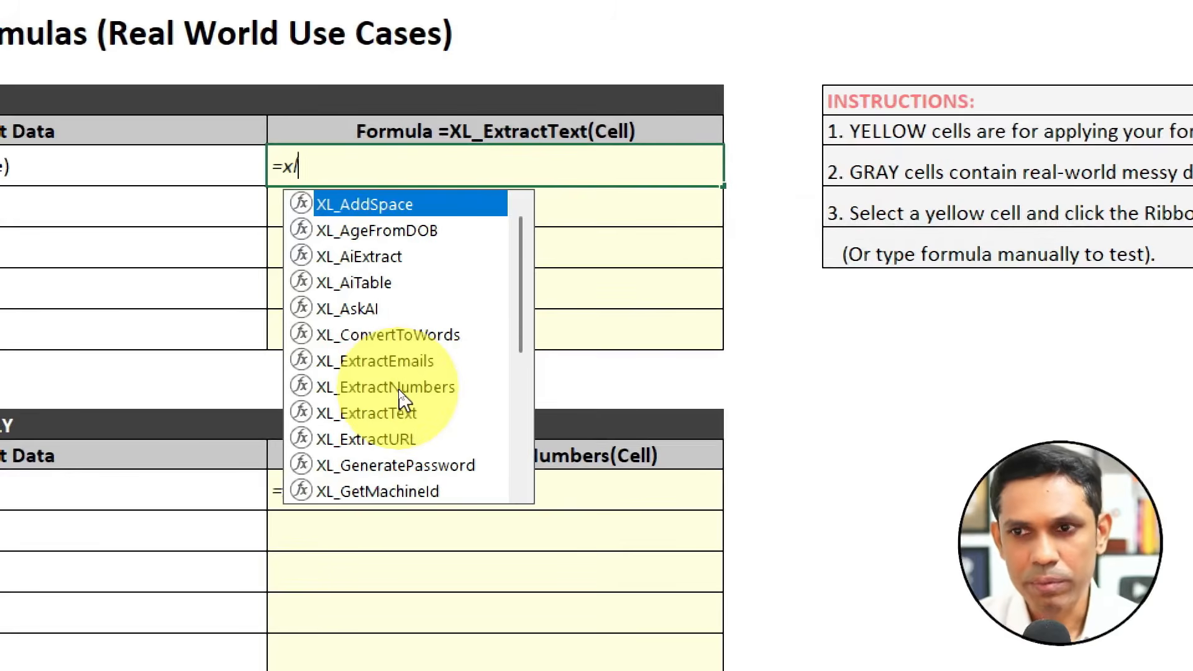
key("Down")
key("Down")
key("Down")
key("Down")
key("Down")
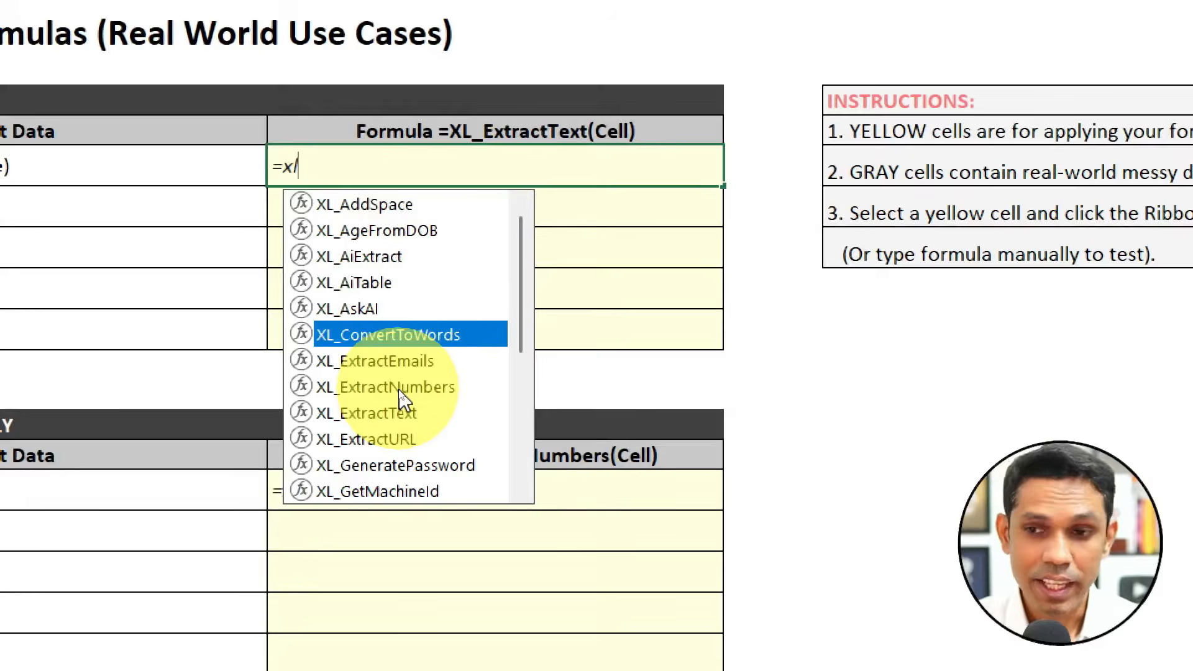
key("Down")
key("Down")
key("Down")
key("Down")
key("Down")
key("Down")
key("Down")
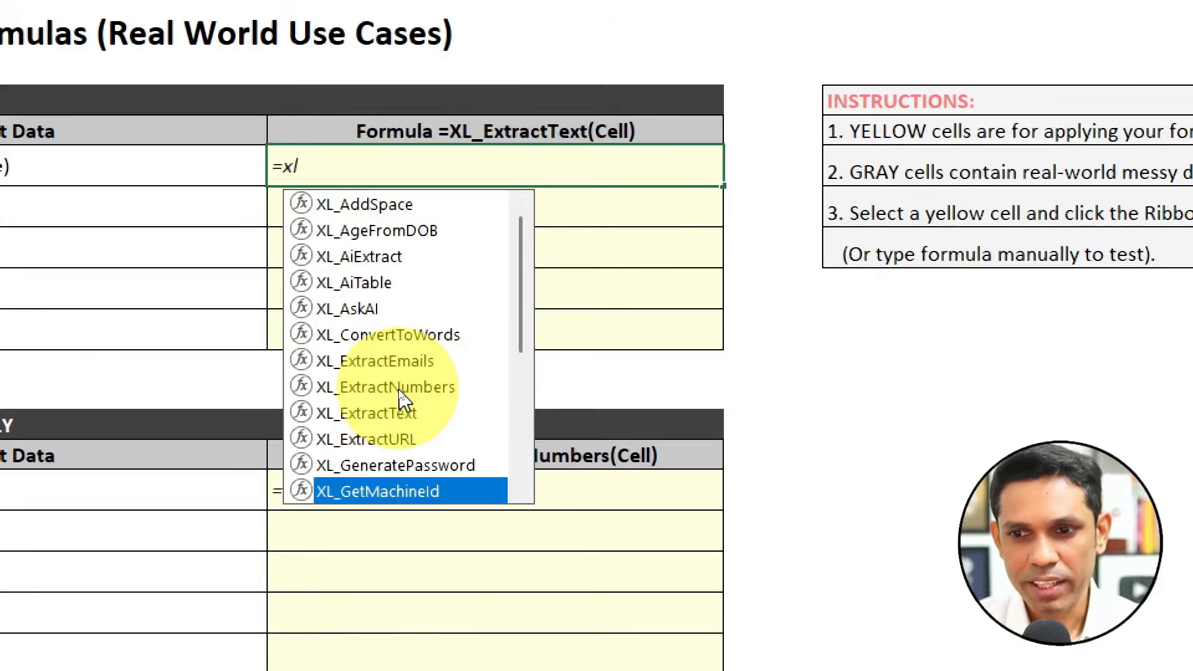
key("Up")
key("Up")
key("Up")
key("Up")
key("Up")
key("Up")
key("Up")
key("Up")
key("Up")
key("Up")
key("Up")
key("Up")
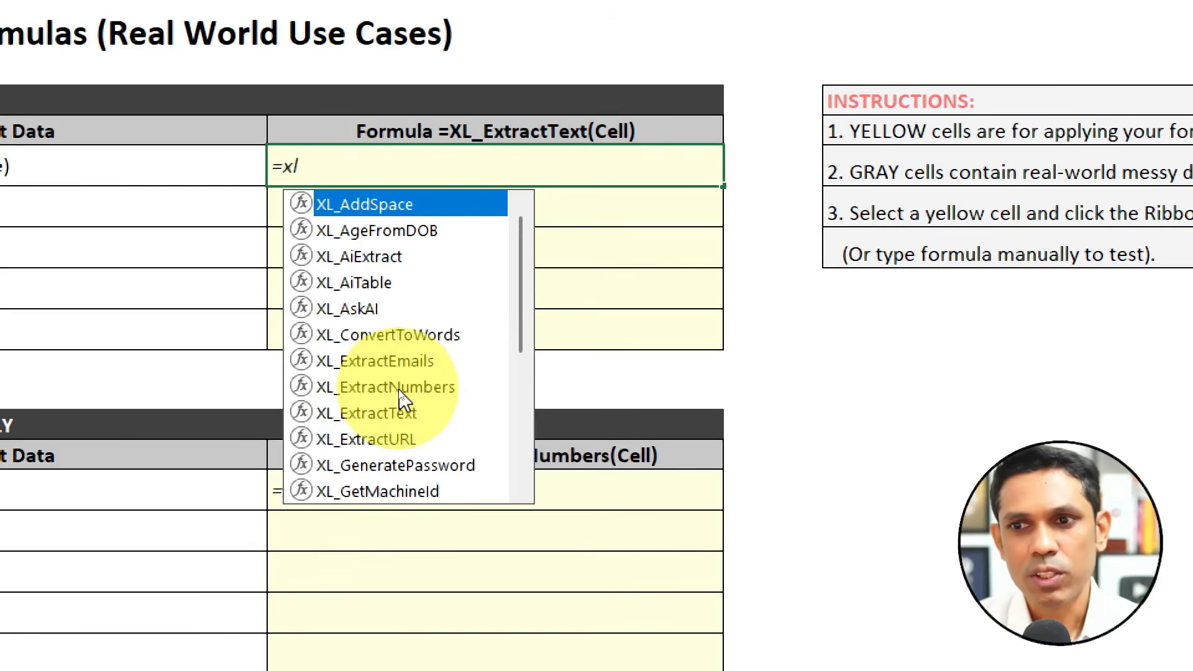
key("Down")
key("Up")
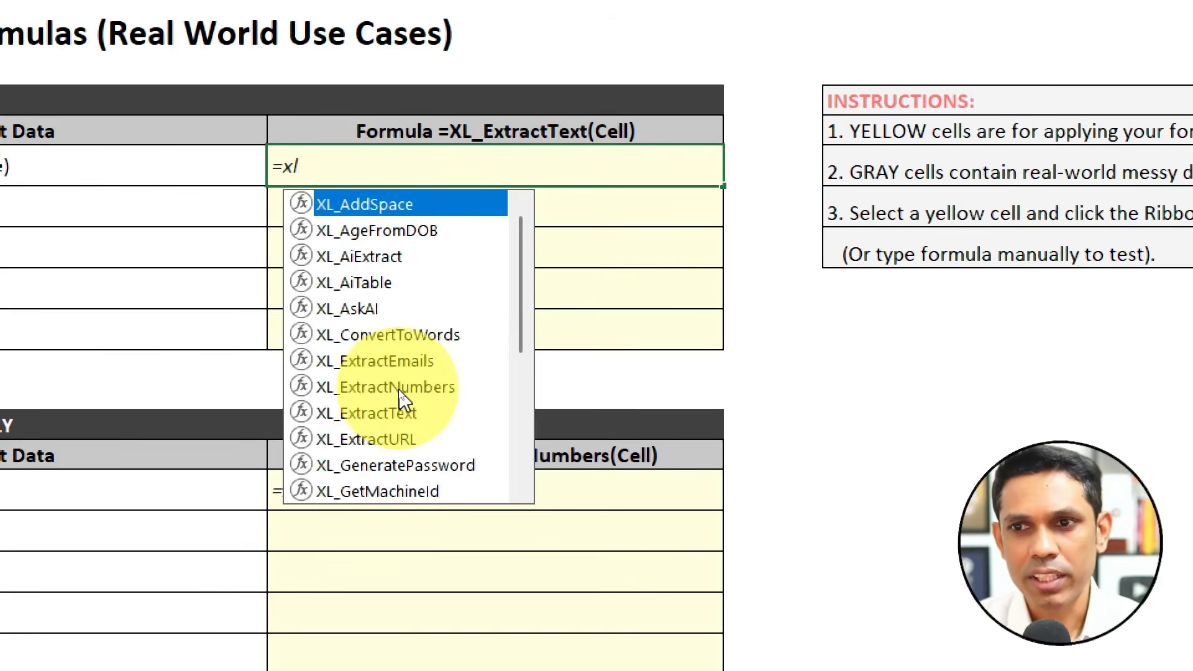
type("e")
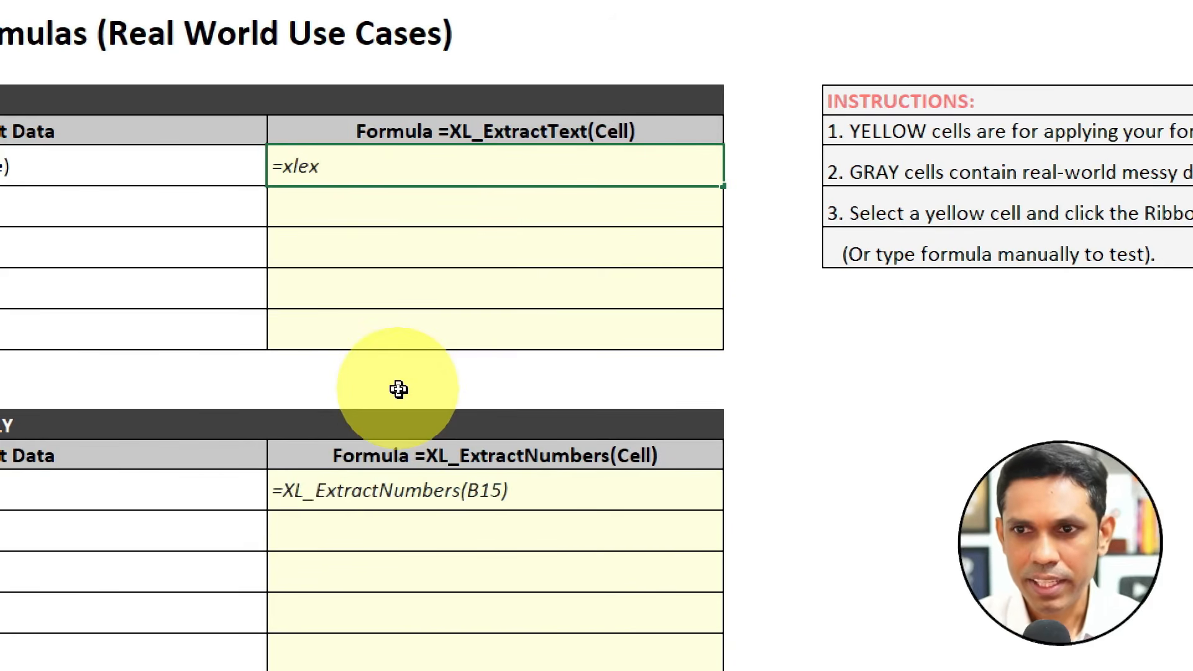
key("BackSpace")
type("_")
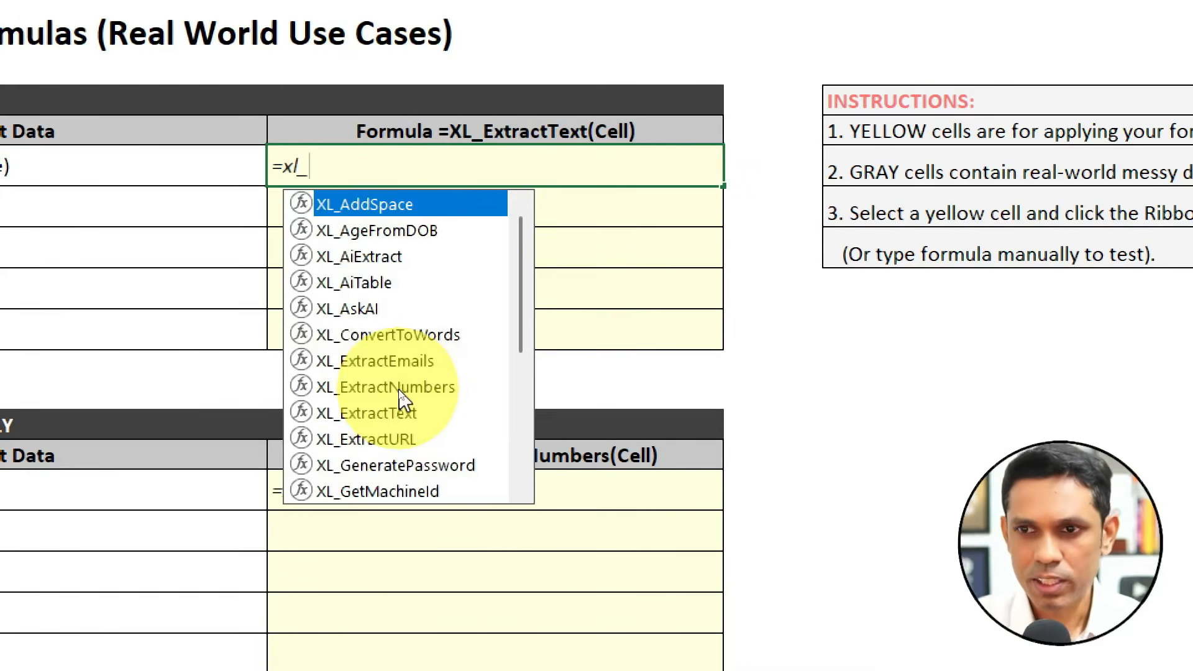
type("ex")
key("Down")
key("Down")
key("Down")
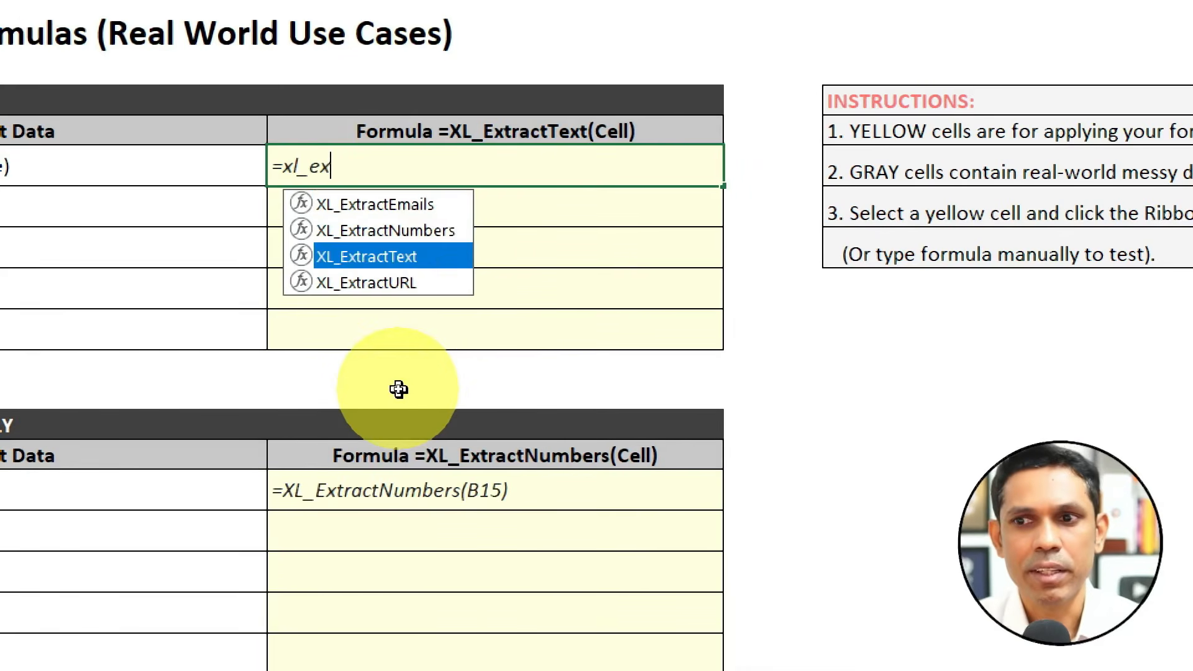
key("Up")
key("Up")
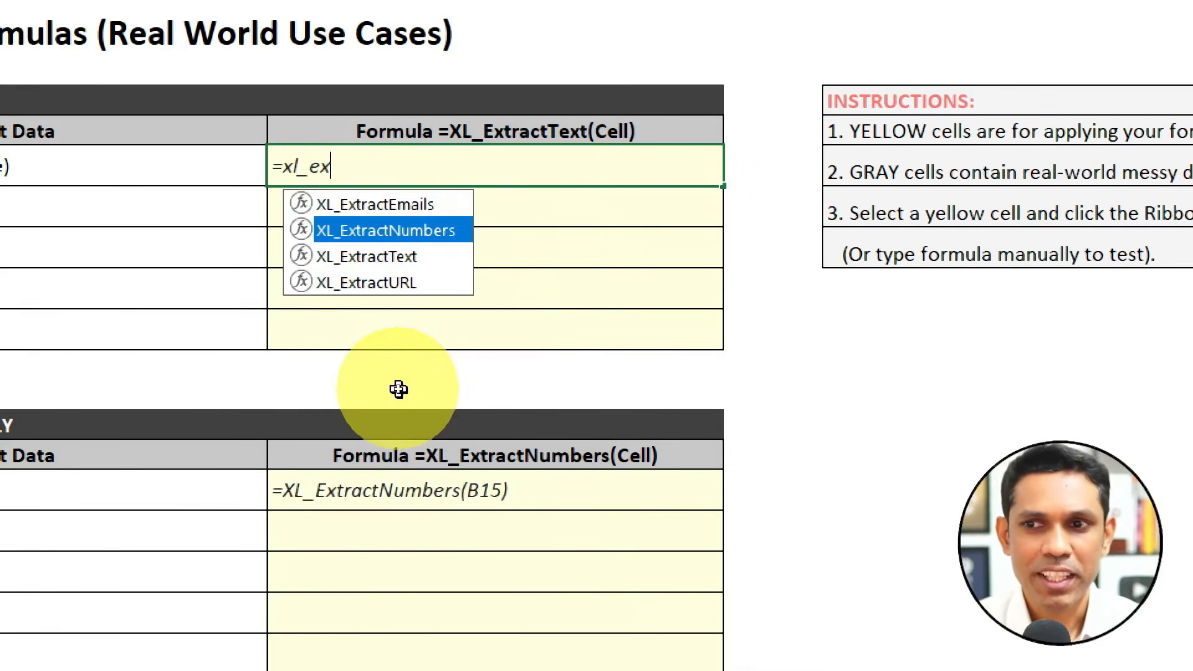
key("Down")
key("Tab")
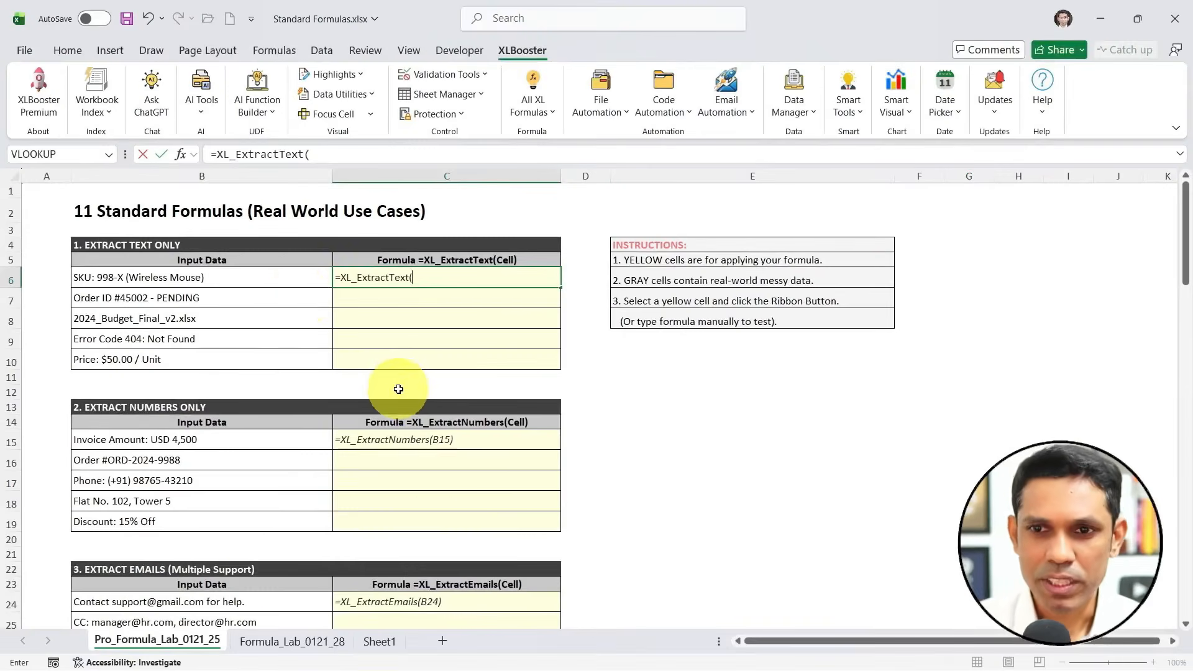
left_click(267, 277)
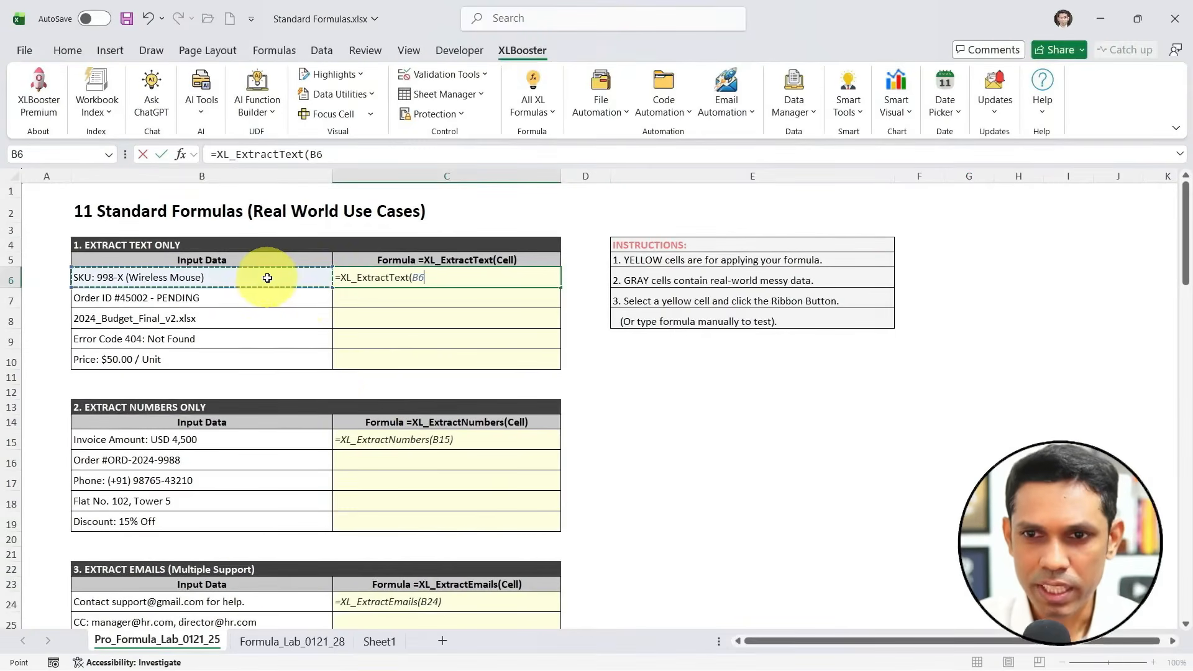
key("Return")
- Fill the XL_ExtractText formula down from C6 to C10
left_click(372, 277)
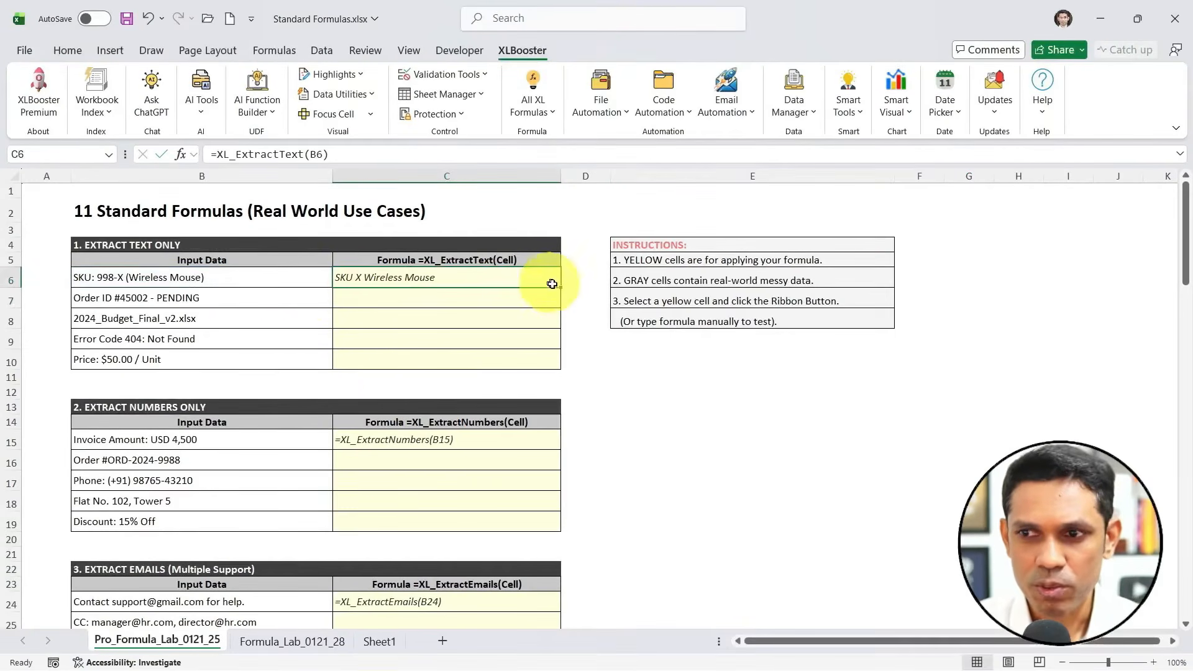
left_click_drag(563, 289, 551, 361)
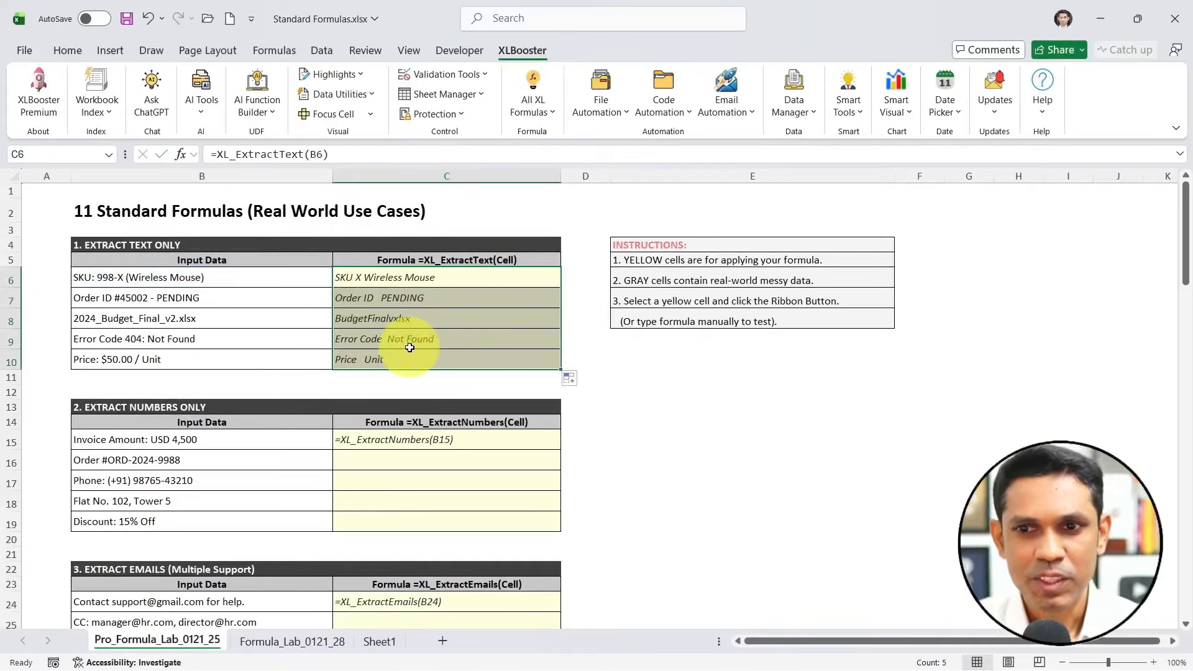
mouse_move(271, 301)
left_mouse_down()
mouse_move(212, 301)
mouse_move(212, 335)
mouse_move(191, 361)
left_mouse_up()
mouse_move(429, 257)
left_mouse_down()
mouse_move(304, 363)
mouse_move(348, 257)
left_mouse_up()
- Remove C15's leading apostrophe and fill the number-extract formula down to C19
key("Escape")
double_click(394, 440)
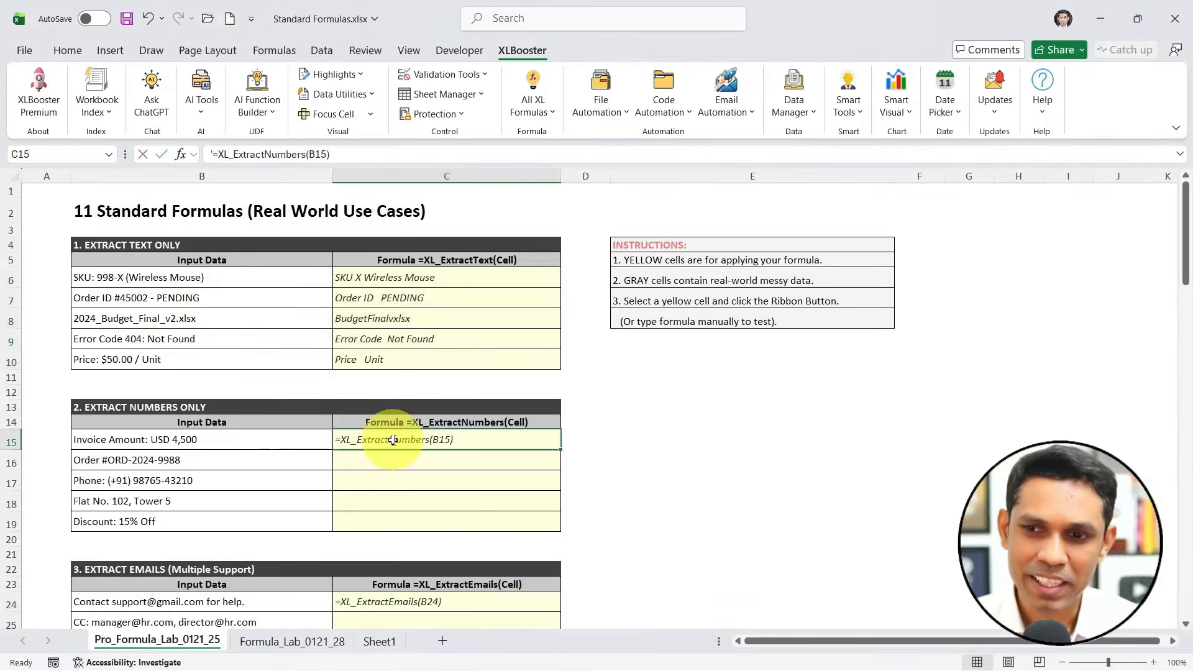
left_click(340, 439)
key("BackSpace")
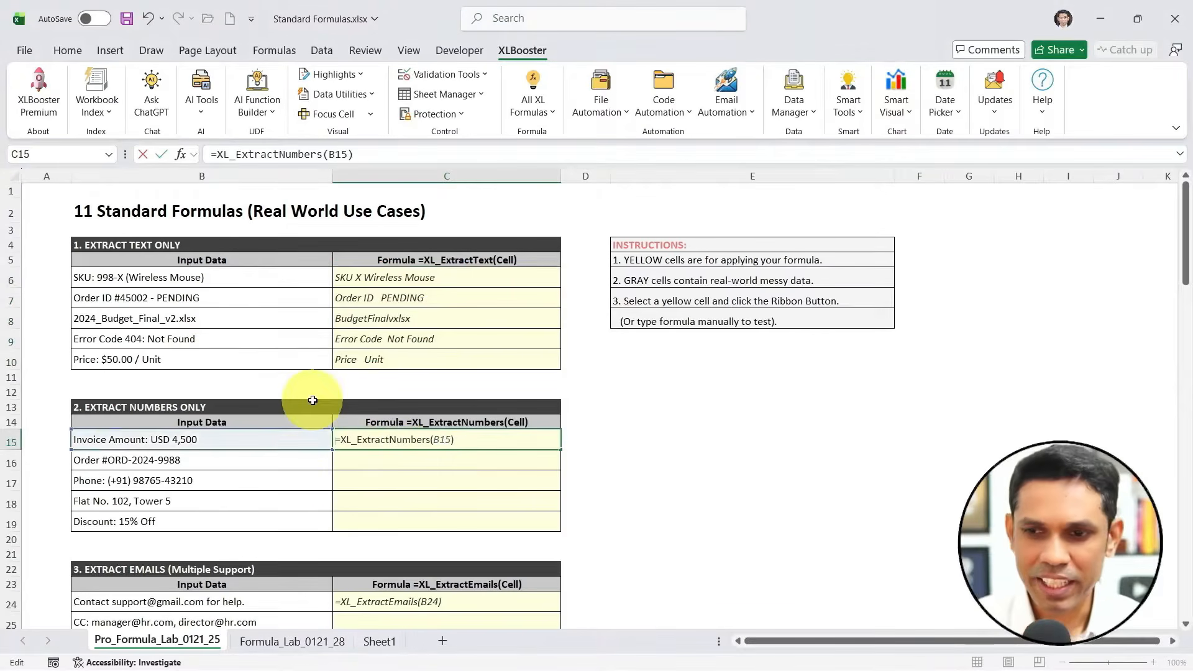
key("Return")
left_click(382, 433)
left_click_drag(559, 449, 544, 528)
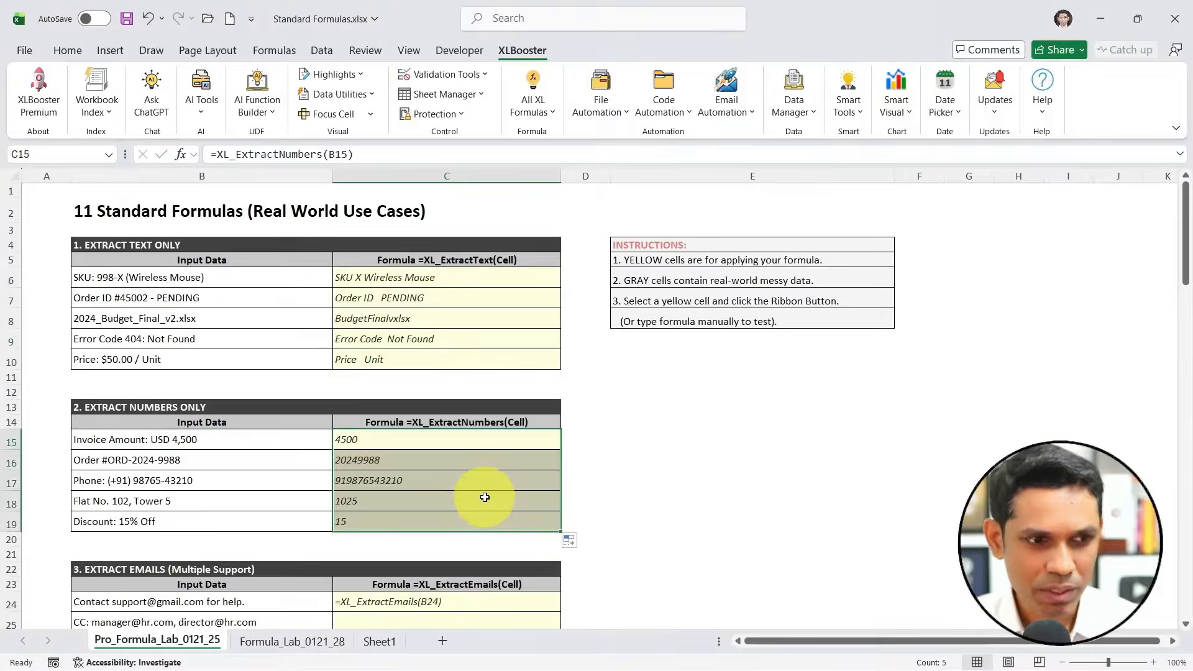
- Remove C24's leading apostrophe and fill the email-extract formula down to C28
scroll(485, 498, "down", 3)
double_click(435, 467)
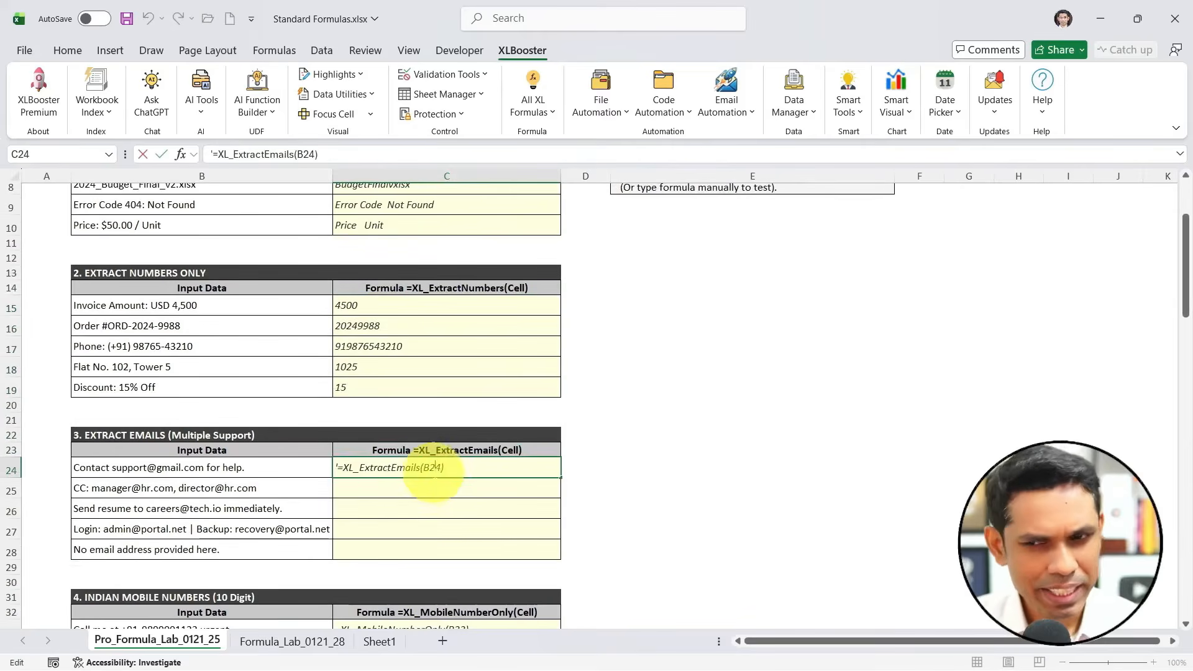
left_click(345, 467)
key("BackSpace")
key("Return")
left_click(447, 467)
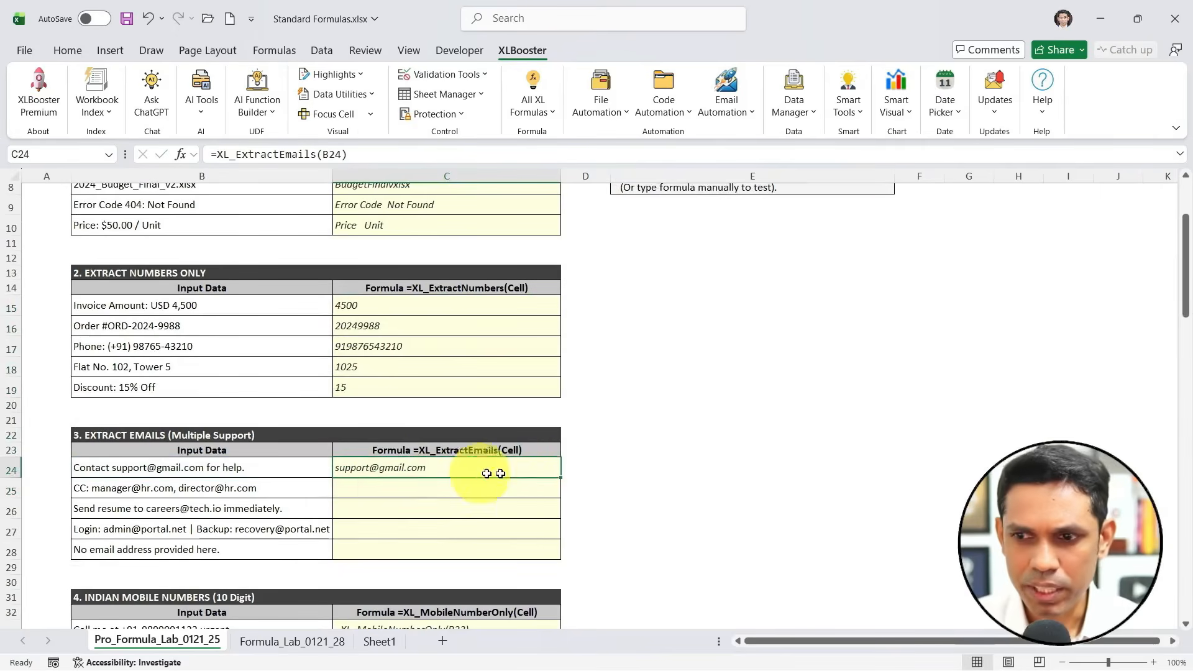
left_click_drag(562, 477, 547, 553)
- Activate the special-characters formula in C42 and fill it down to C46
scroll(517, 480, "down", 4)
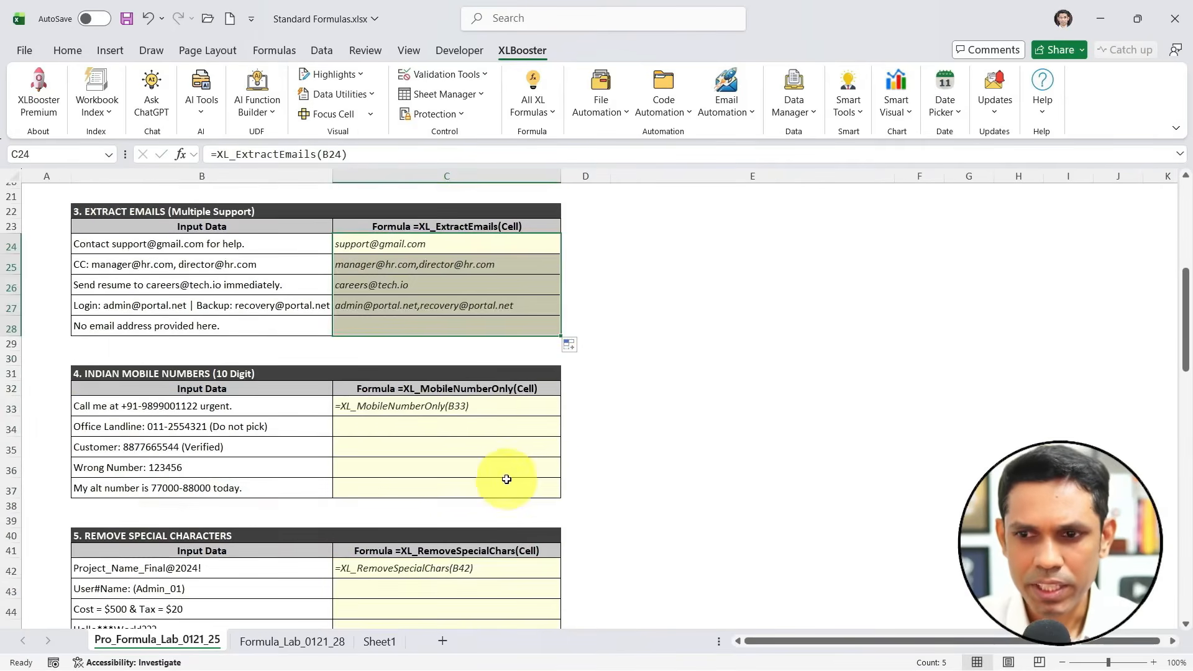
scroll(506, 480, "down", 2)
left_click(453, 315)
scroll(491, 336, "down", 2)
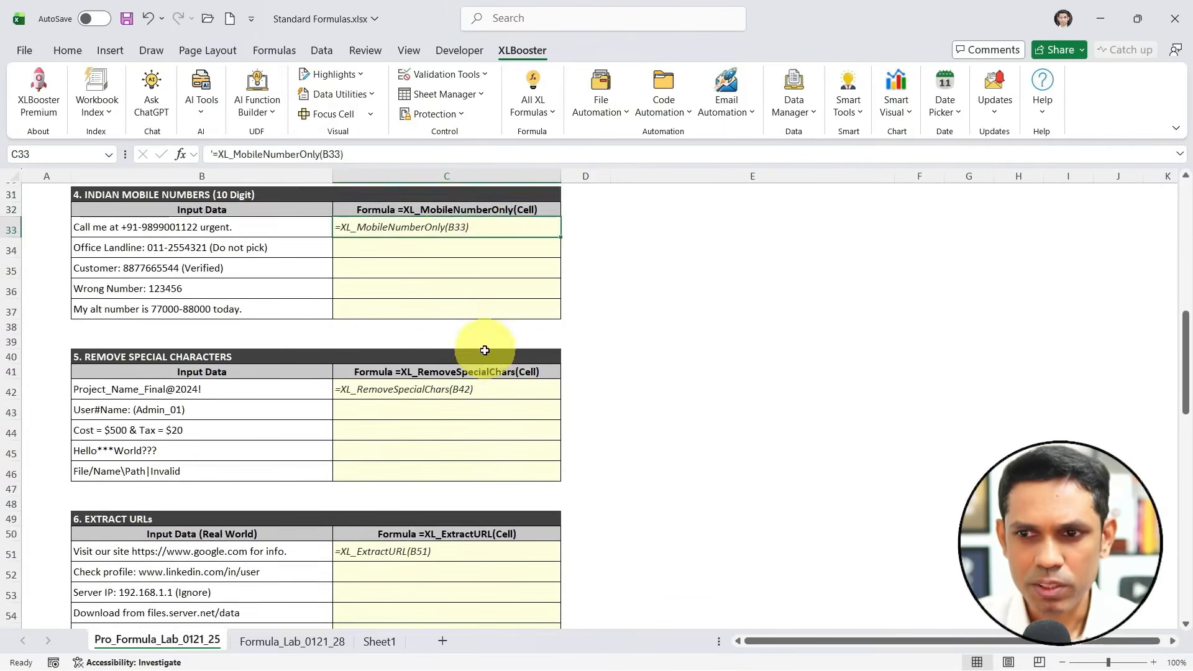
scroll(485, 350, "down", 1)
left_click(444, 346)
scroll(506, 346, "down", 1)
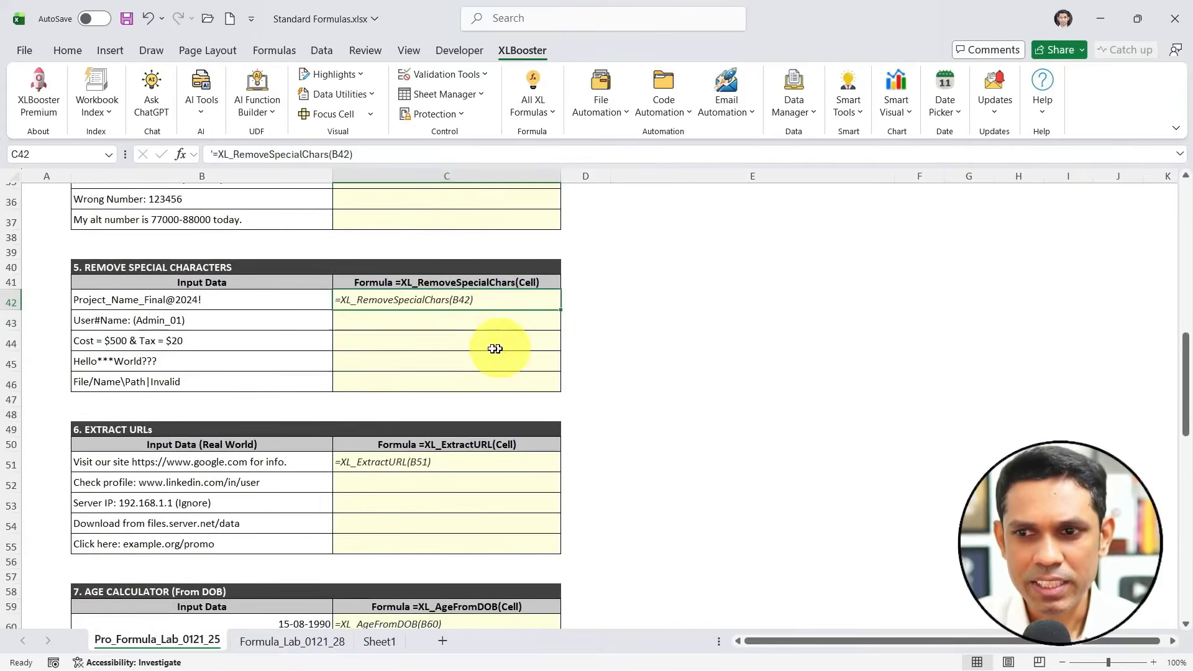
double_click(505, 302)
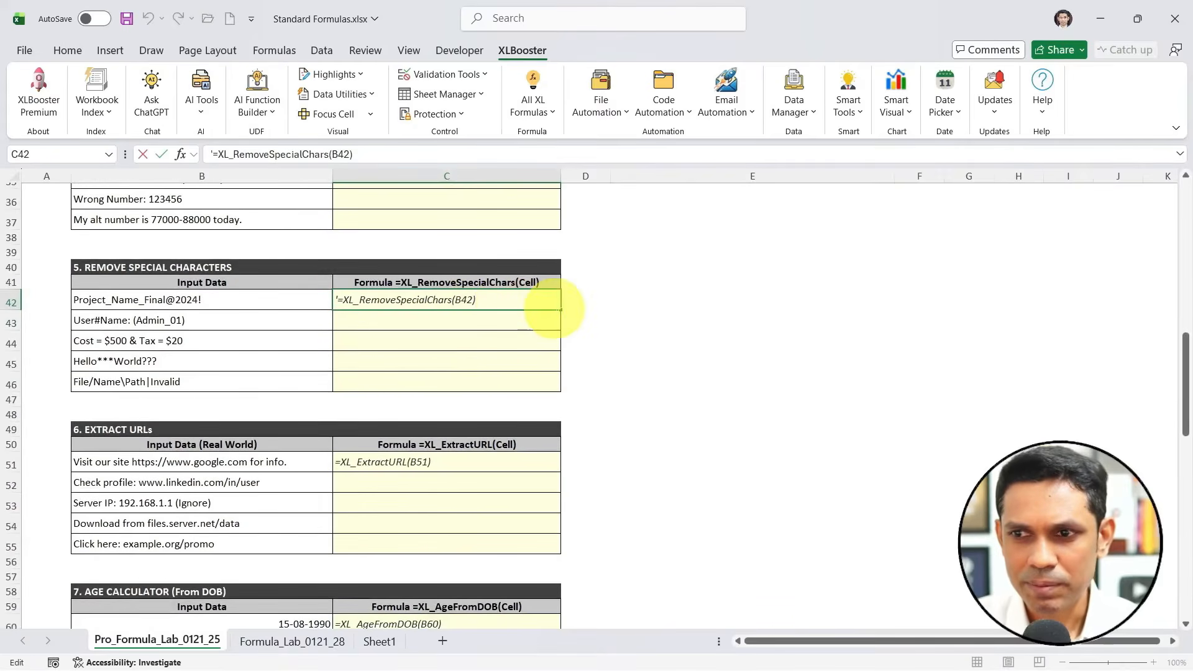
key("BackSpace")
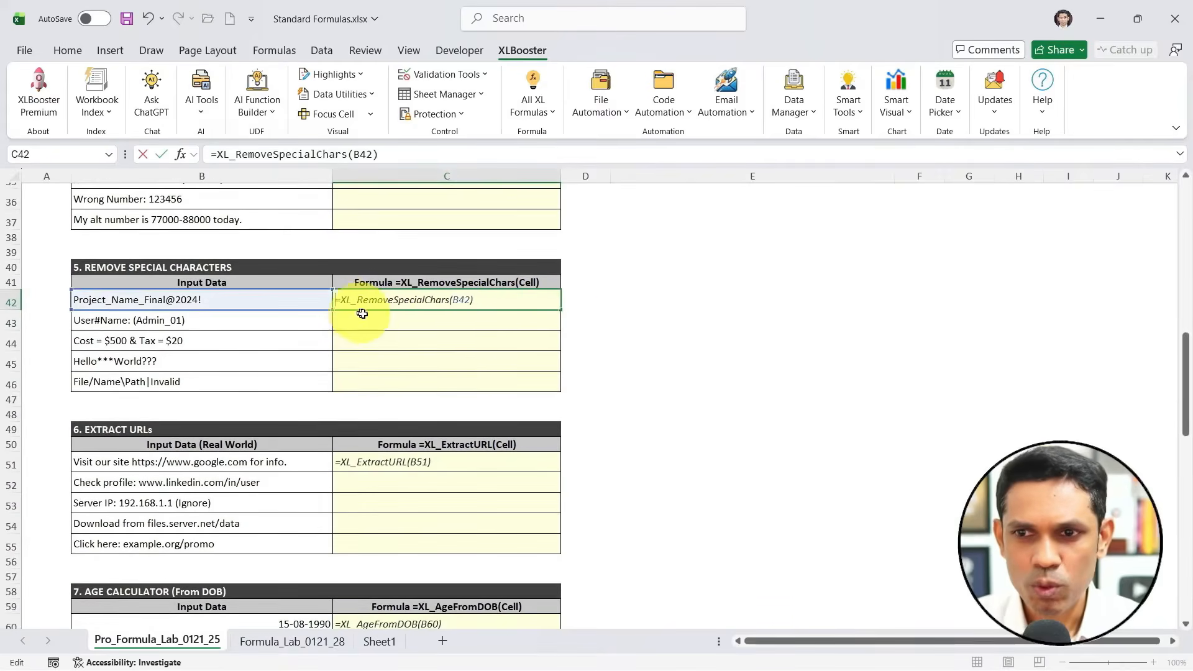
key("ctrl+Return")
left_click_drag(561, 311, 547, 387)
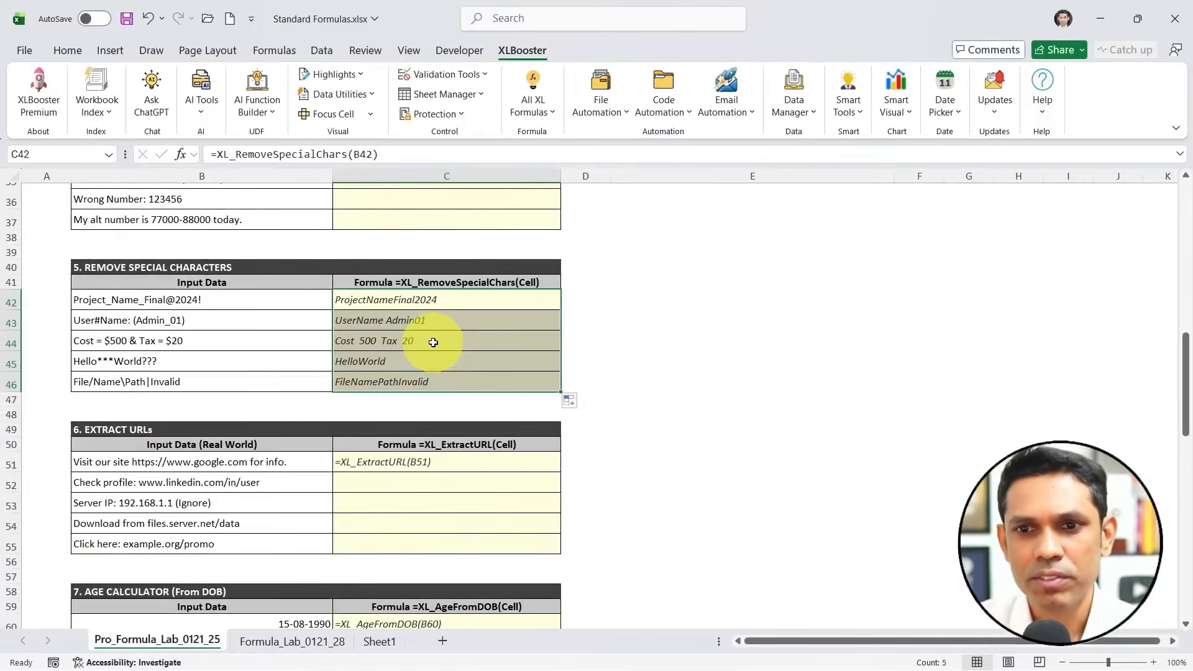
- Remove C51's leading apostrophe and fill the URL formula down to C55
scroll(458, 330, "down", 2)
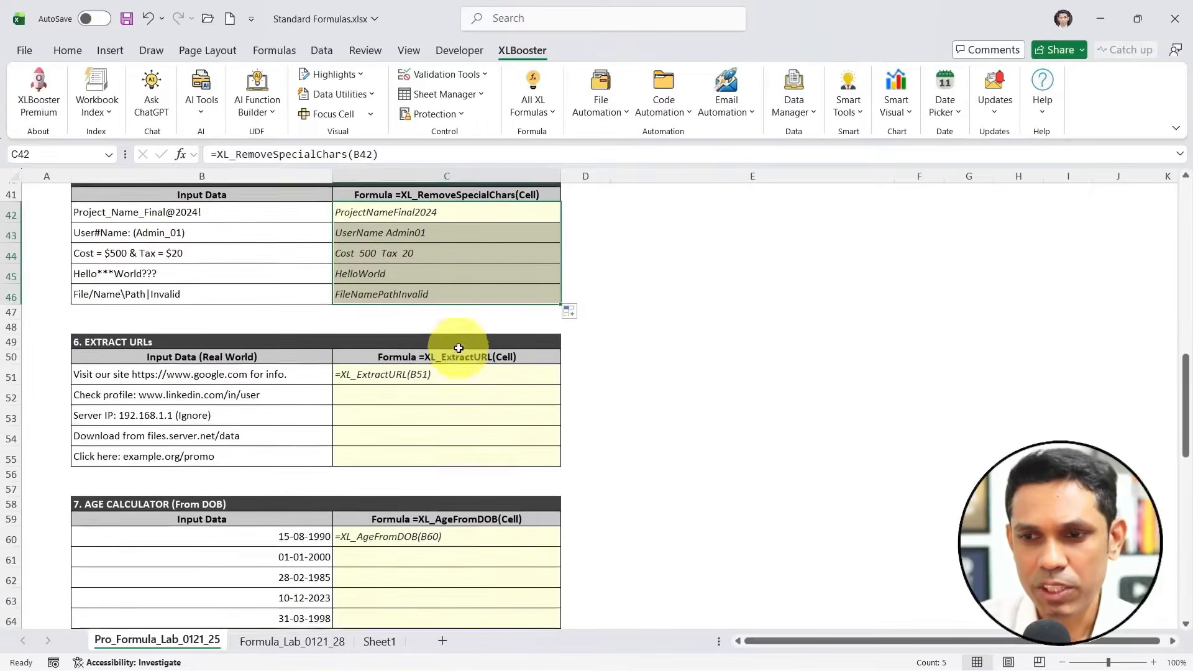
double_click(428, 372)
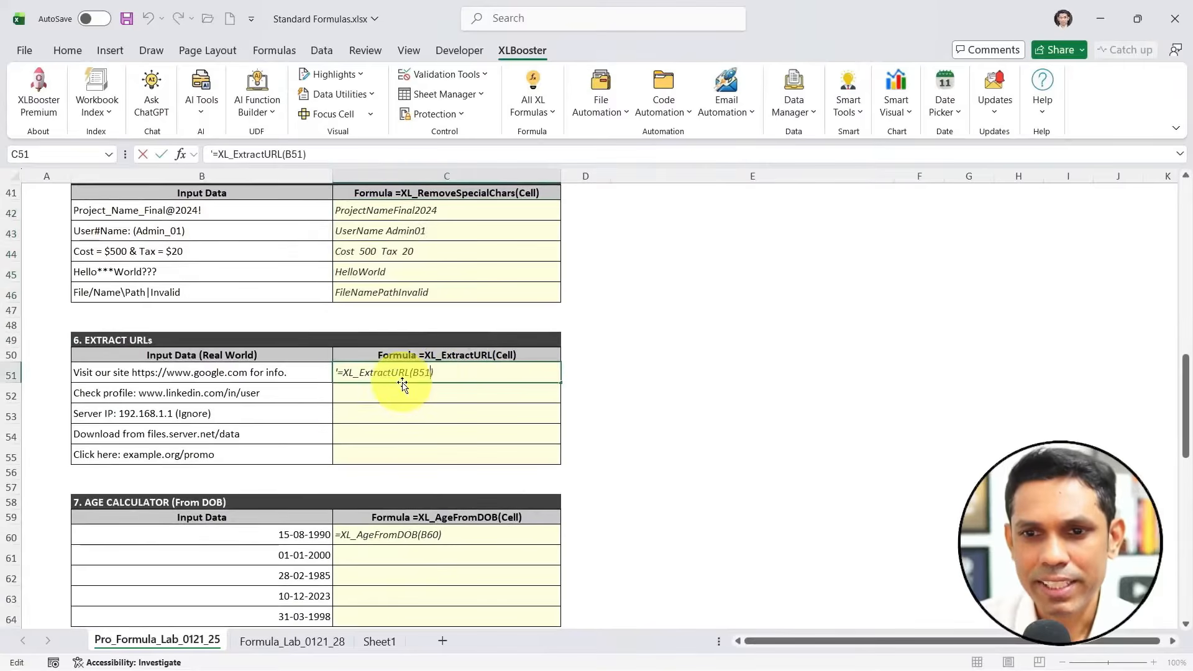
left_click(340, 372)
key("BackSpace")
key("Return")
left_click(484, 372)
left_click_drag(561, 382, 546, 458)
- Remove C60's leading apostrophe and fill the age formula down to C64
scroll(453, 418, "down", 3)
left_click(450, 404)
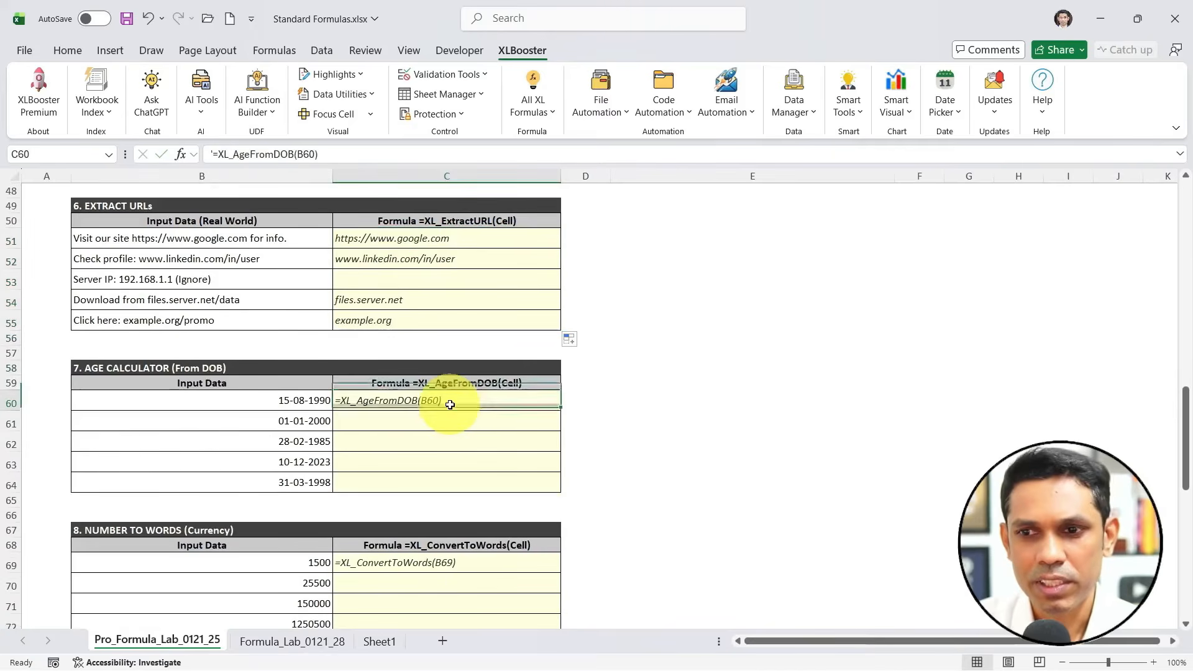
double_click(359, 399)
left_click(339, 400)
key("BackSpace")
key("Return")
left_click(517, 399)
left_click_drag(551, 405, 544, 483)
- Scroll past the number-to-words cell C69 and open the Formula_Lab_0121_28 sheet
scroll(497, 454, "down", 2)
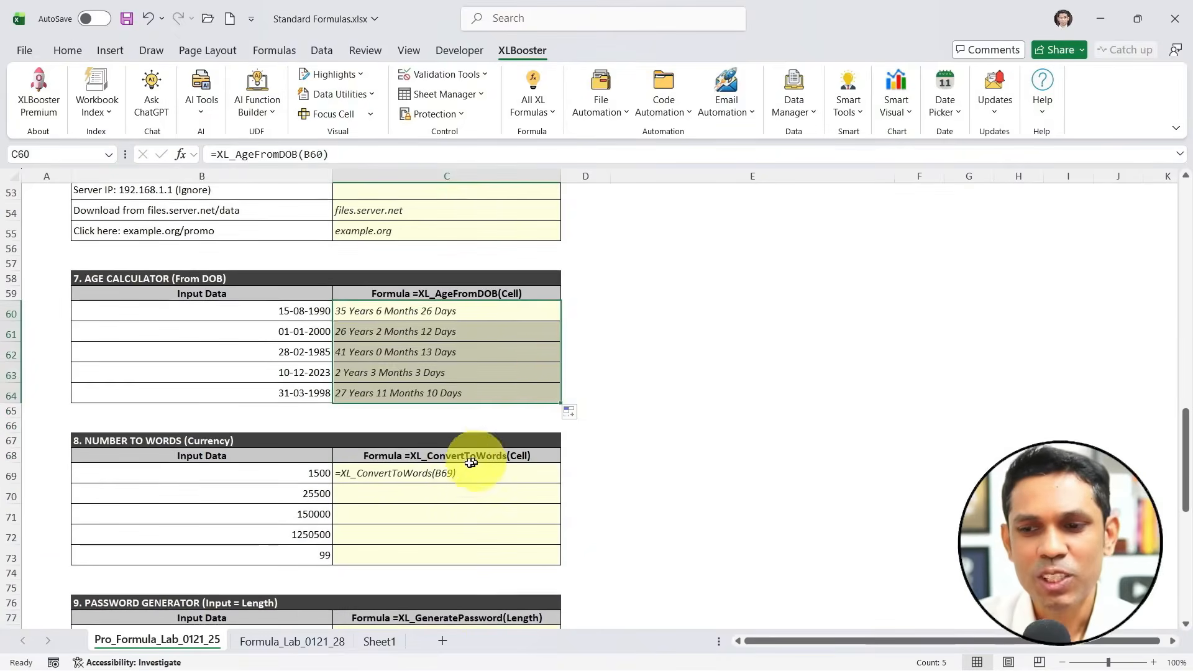
left_click(460, 480)
scroll(460, 477, "down", 3)
scroll(461, 478, "down", 2)
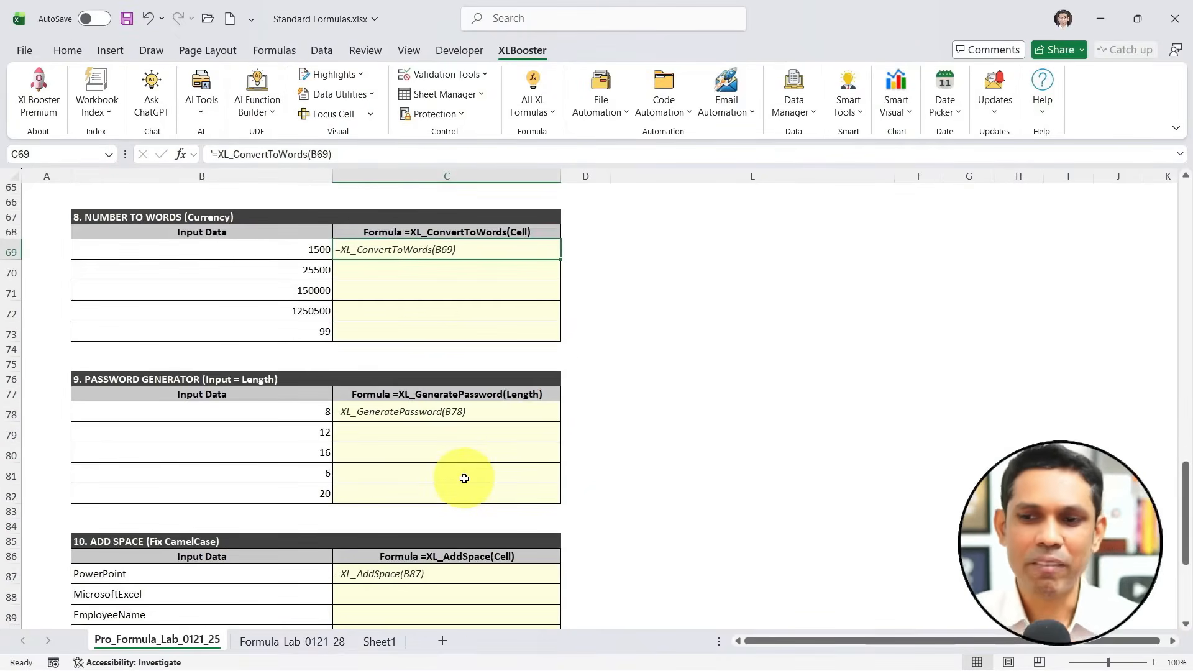
scroll(459, 438, "down", 4)
scroll(450, 435, "down", 2)
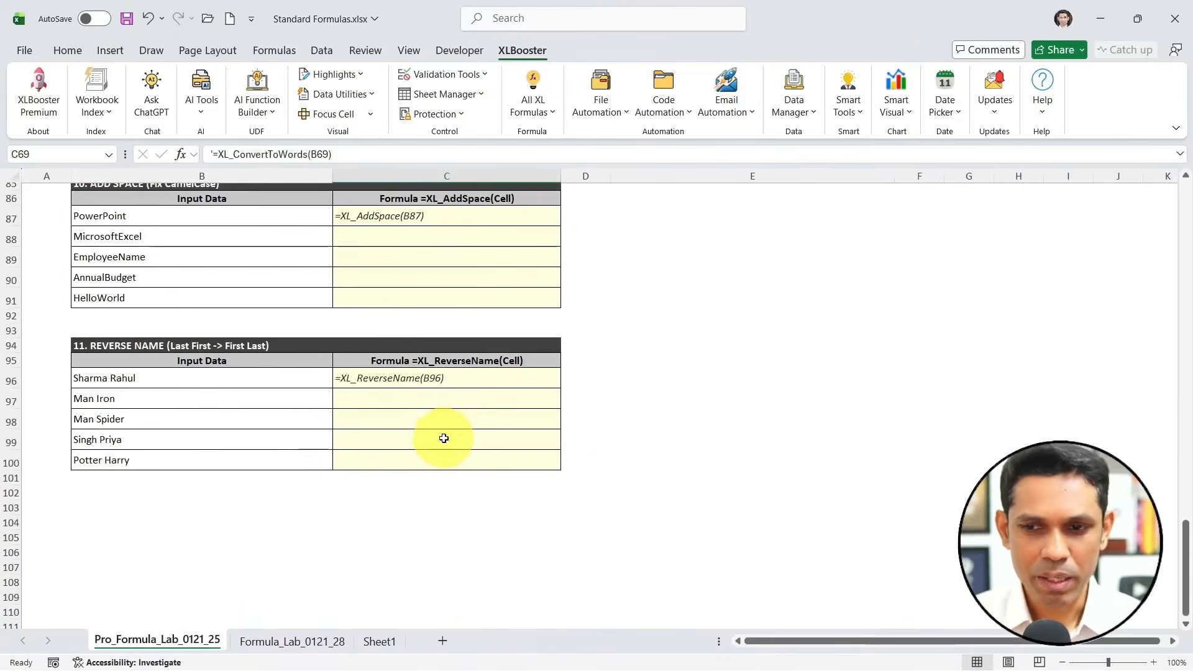
left_click(282, 640)
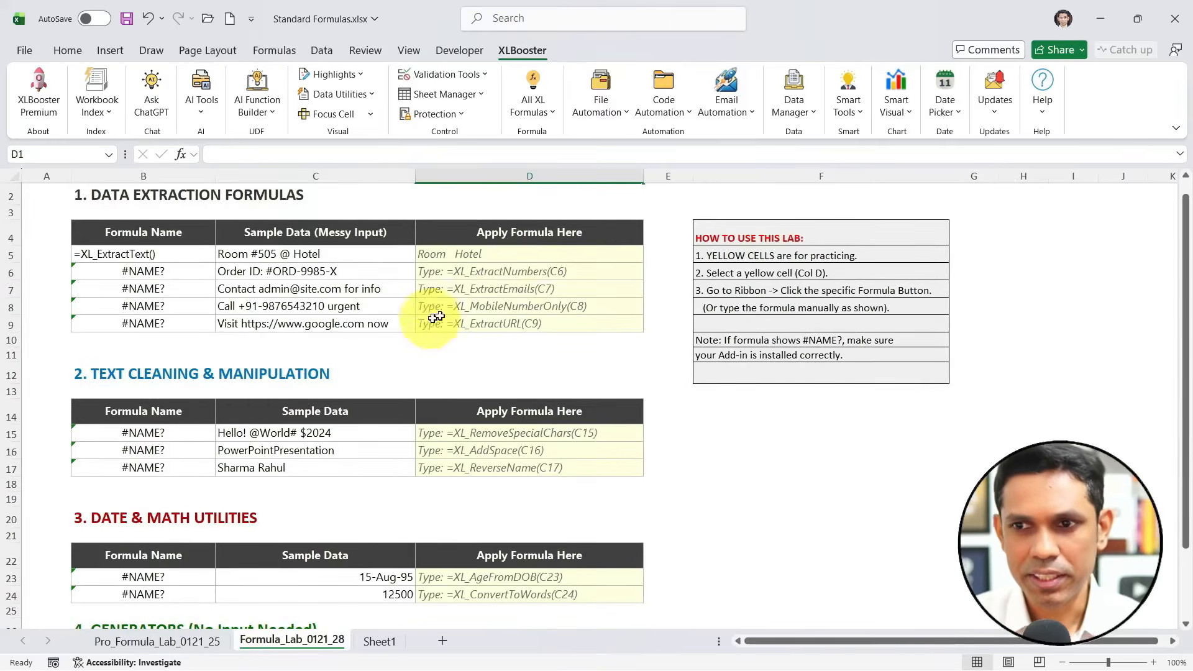
- Strip the 'Type: ' prefix so D15's =XL_RemoveSpecialChars(C15) returns Hello World 2024
left_click(515, 273)
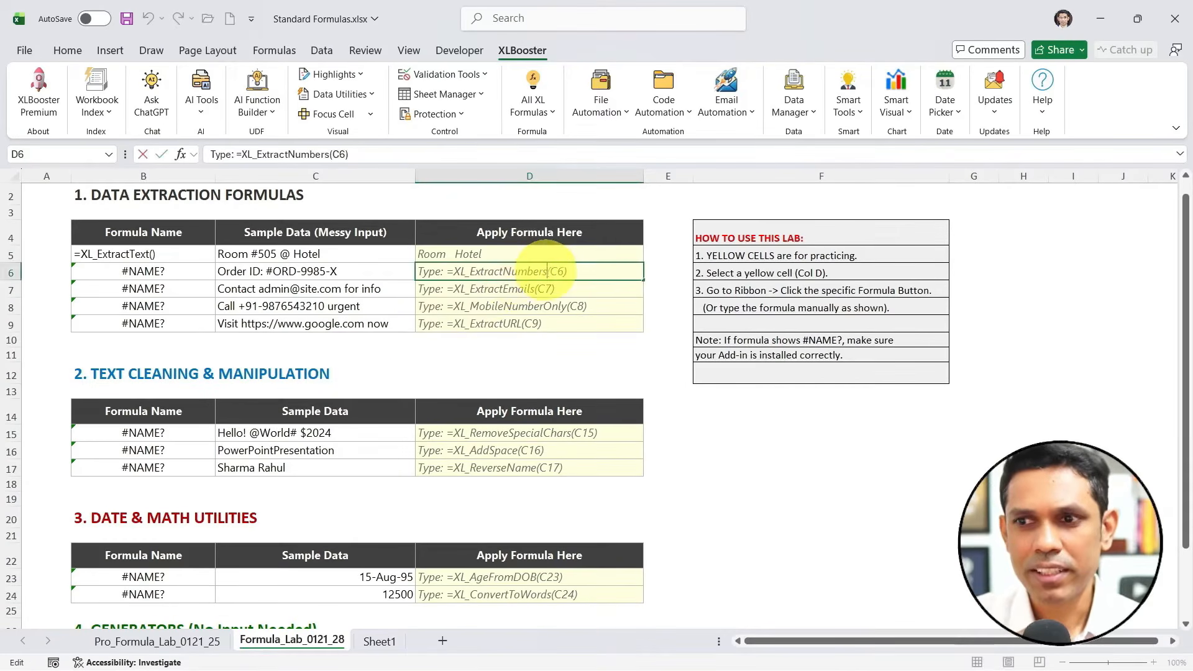
double_click(487, 289)
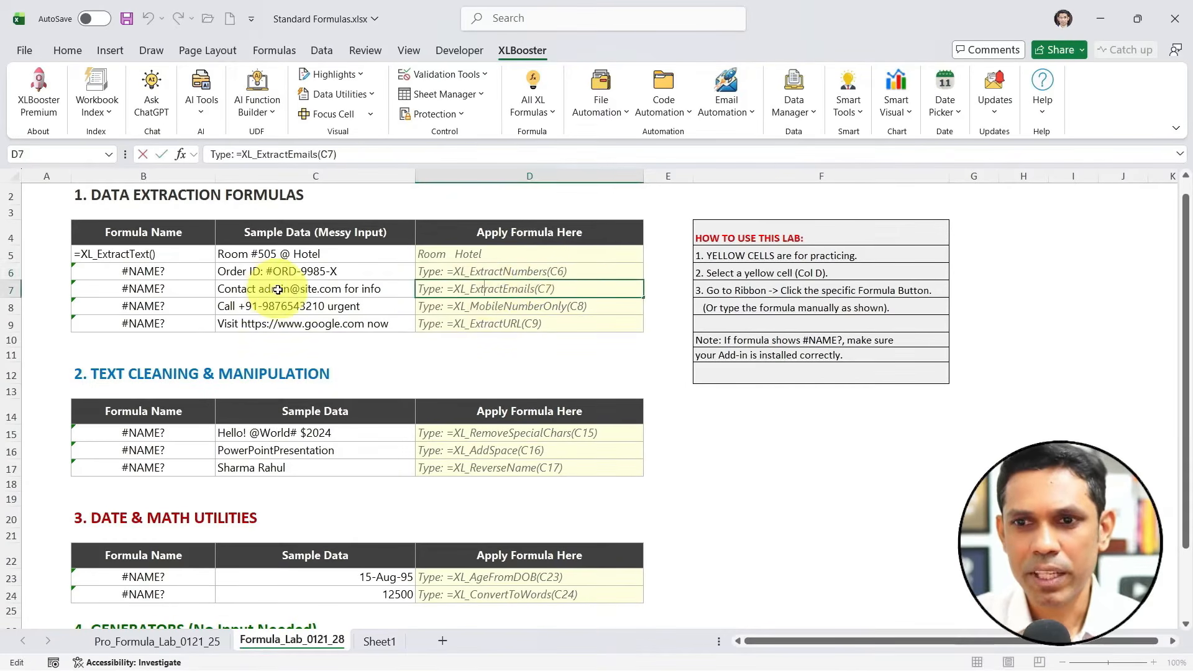
left_click(484, 432)
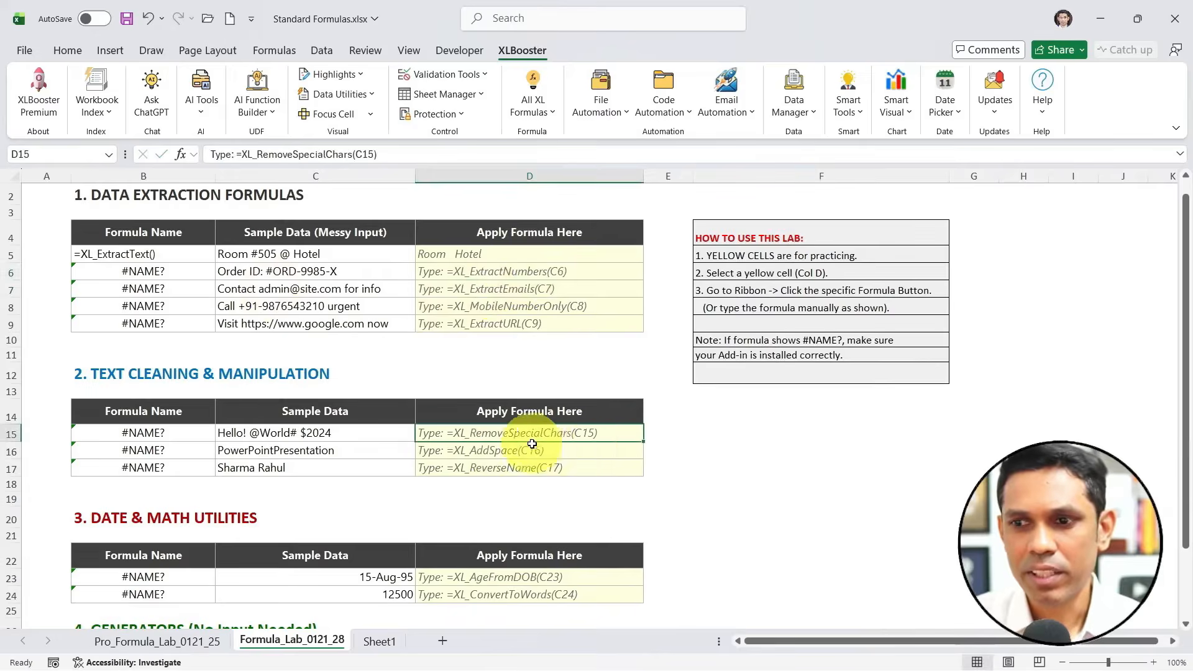
scroll(533, 444, "down", 2)
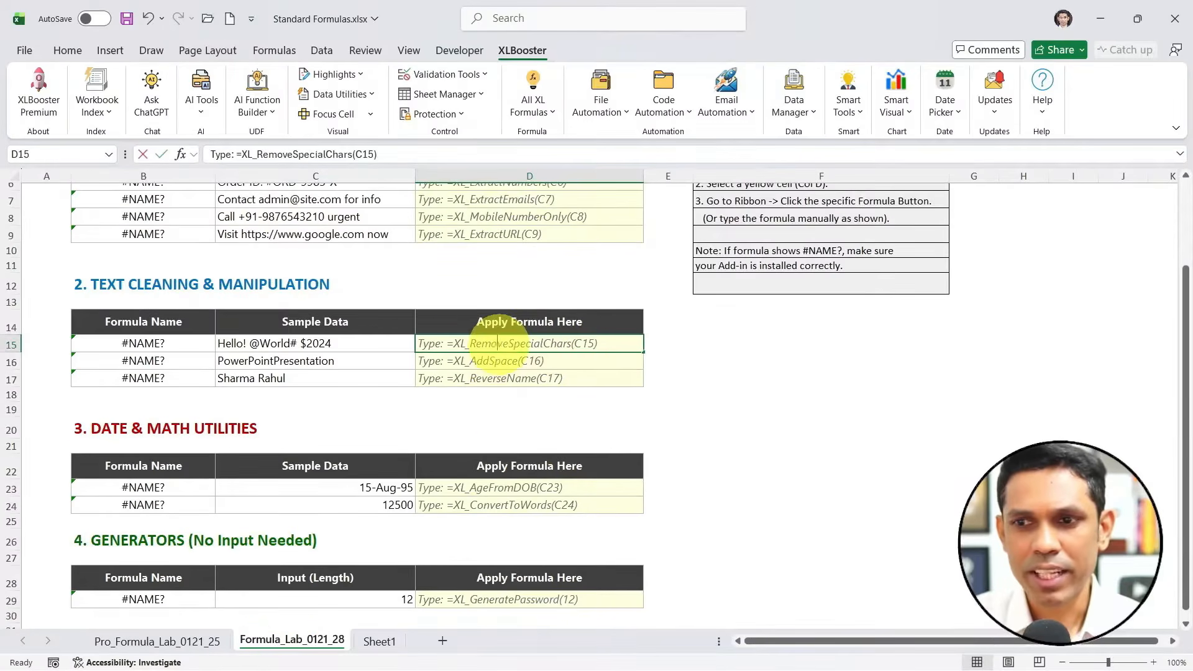
double_click(454, 343)
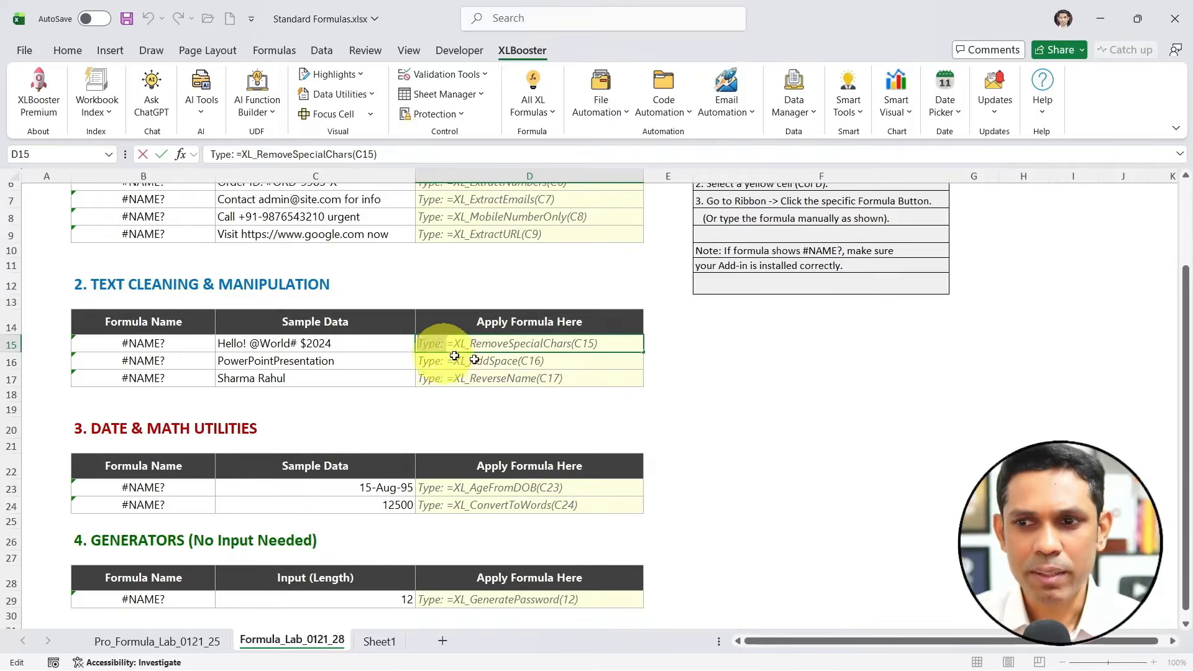
key("BackSpace")
key("BackSpace")
key("BackSpace")
key("BackSpace")
key("BackSpace")
key("BackSpace")
key("Return")
left_click(567, 346)
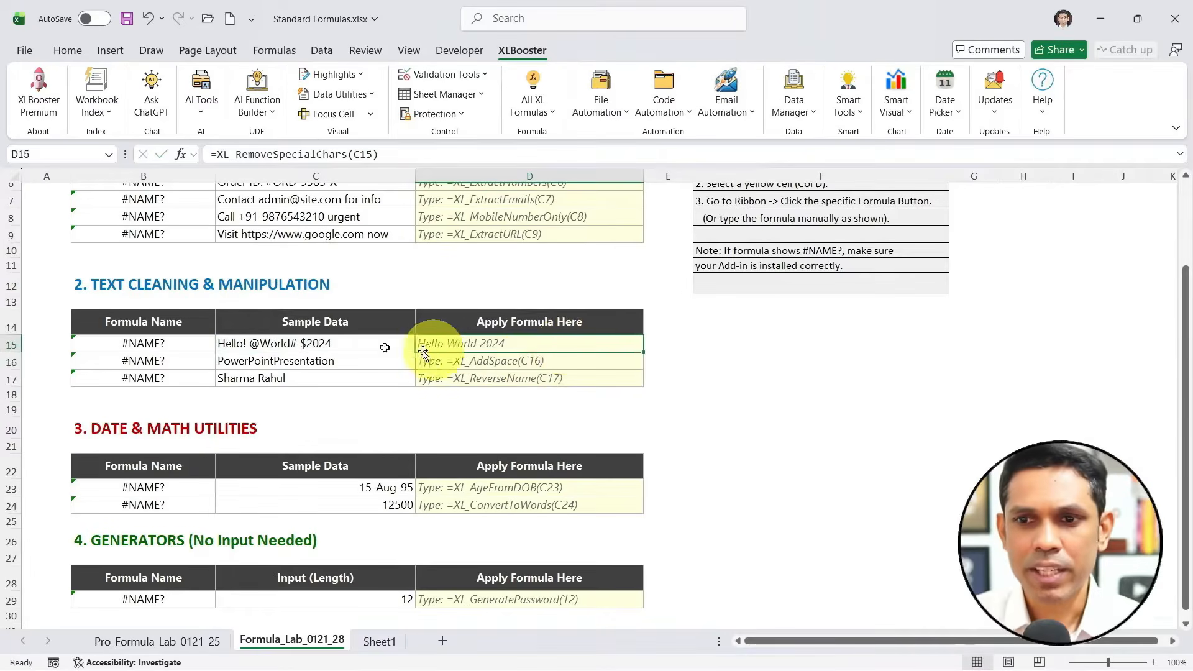
- Switch to the Ai Formulas.xlsx workbook window
scroll(532, 362, "down", 3)
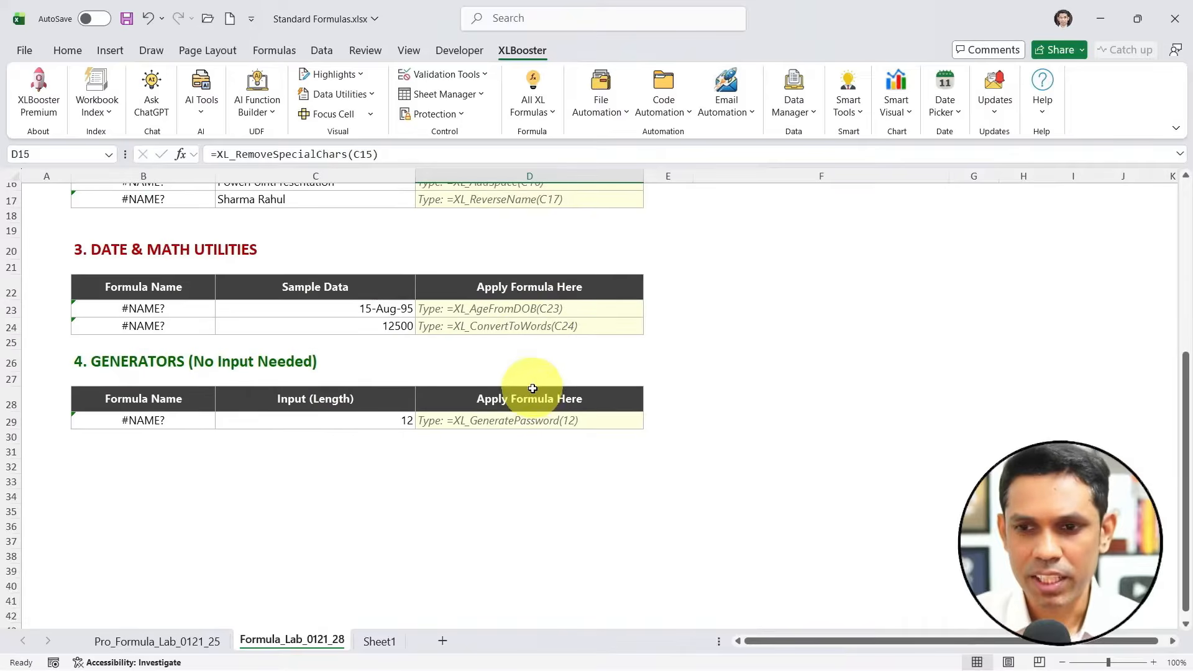
scroll(499, 370, "up", 2)
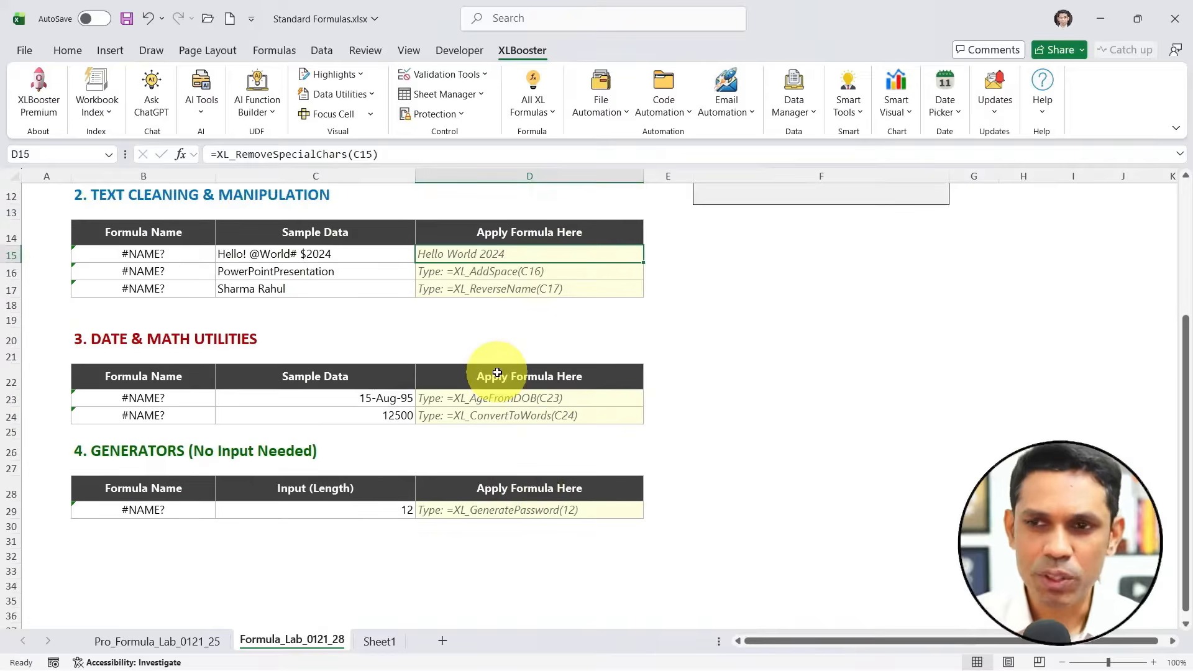
key("alt+Tab")
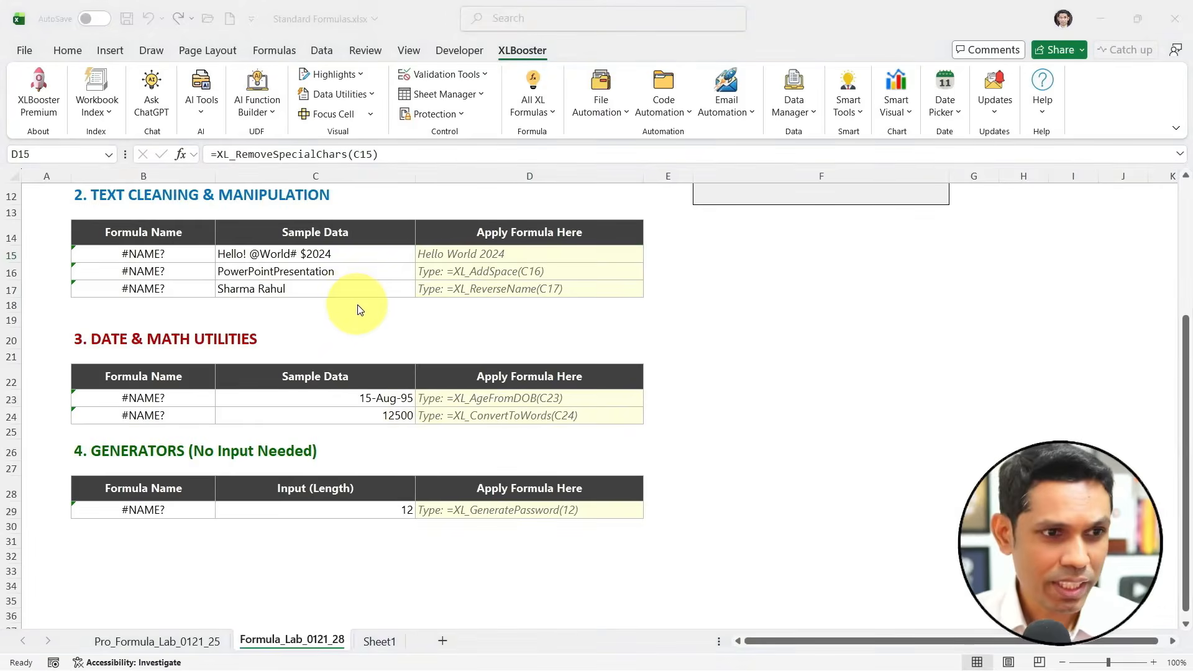
key("alt+Tab")
- Preview the AI Formulas group in XLBooster's All XL Formulas list
left_click(524, 52)
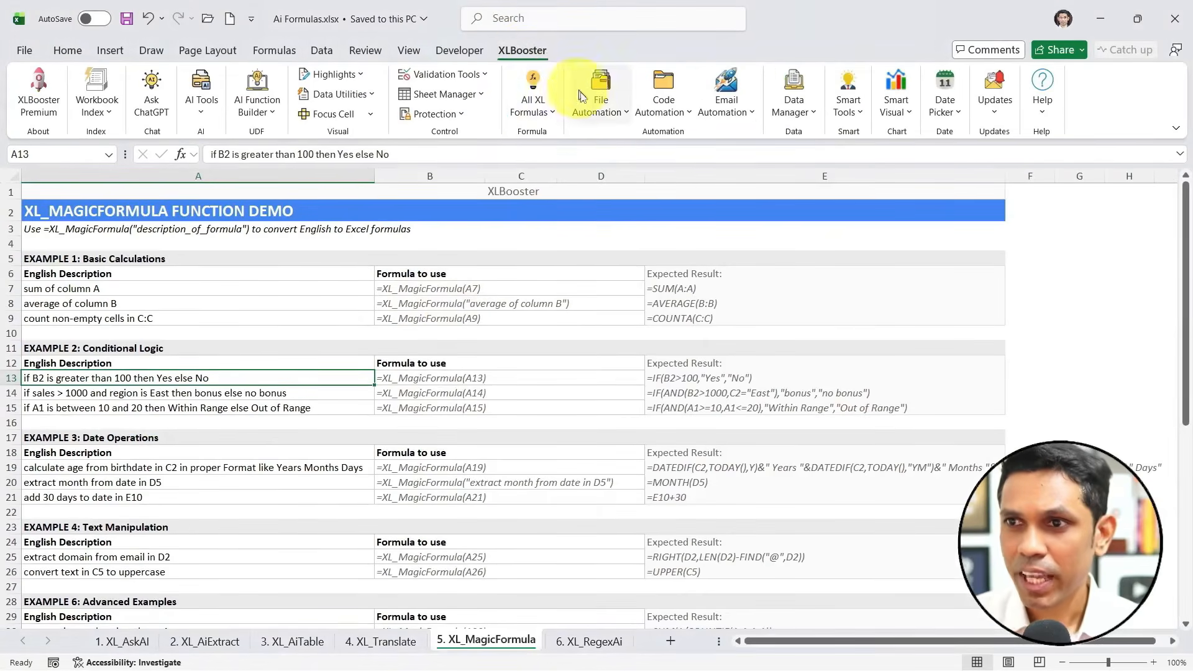
left_click(533, 94)
mouse_move(580, 159)
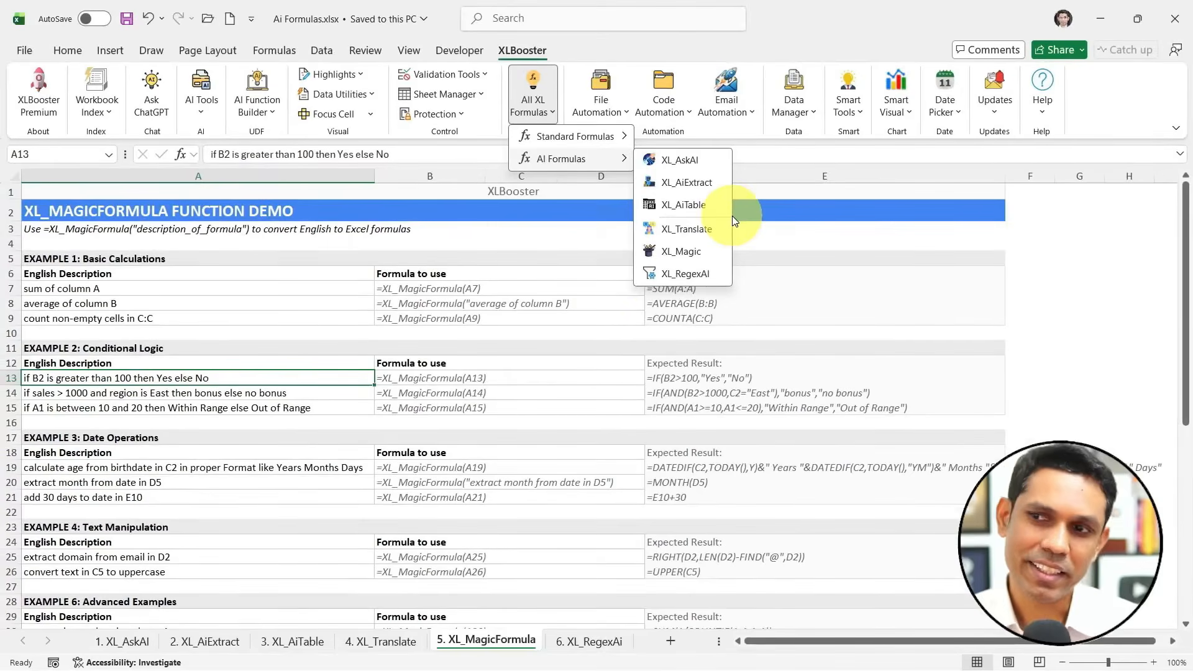
- Inspect the MagicFormula example in B7, then switch to the 1. XL_AskAI sheet
left_click(541, 287)
left_click(546, 291)
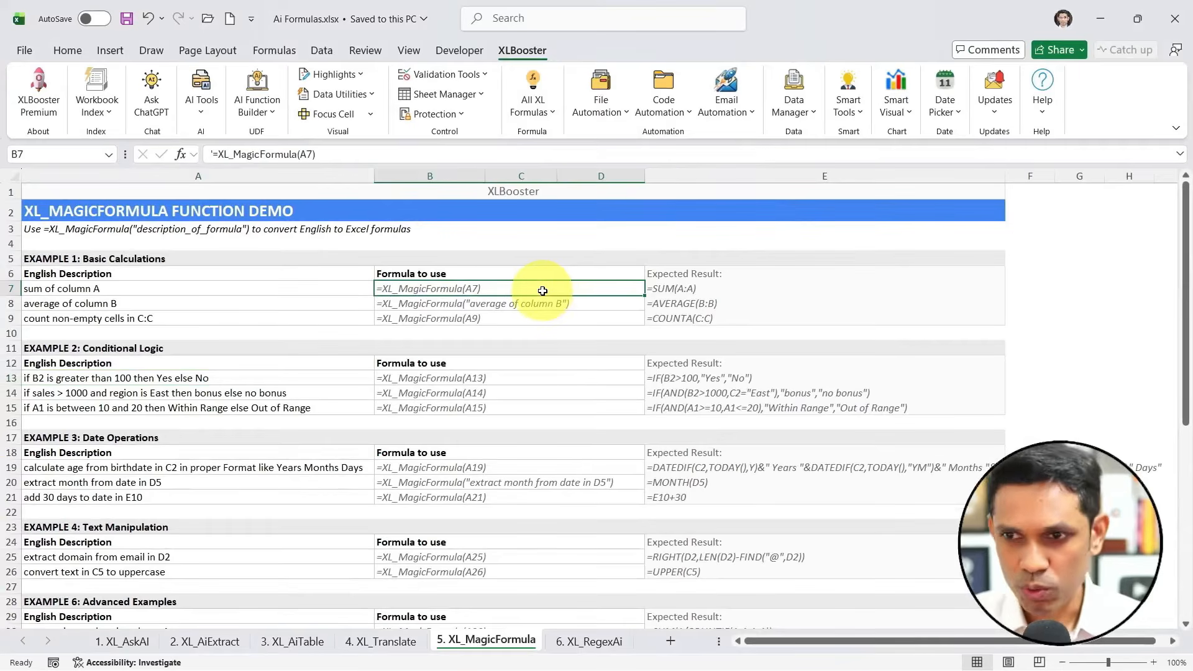
double_click(391, 289)
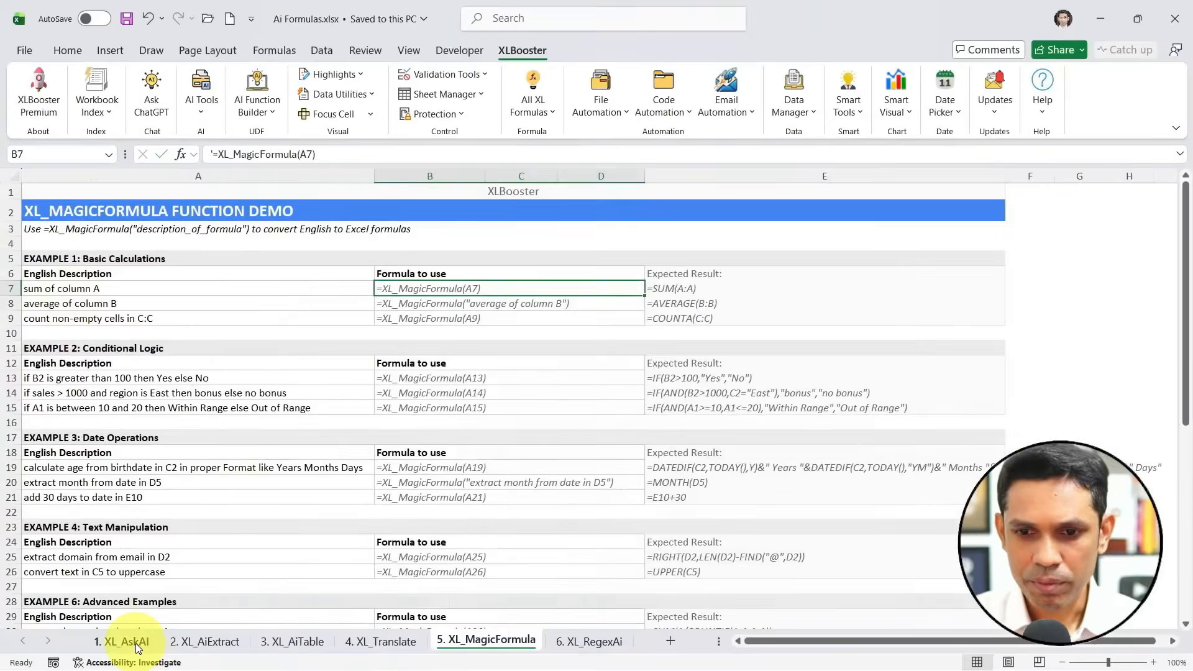
left_click(131, 641)
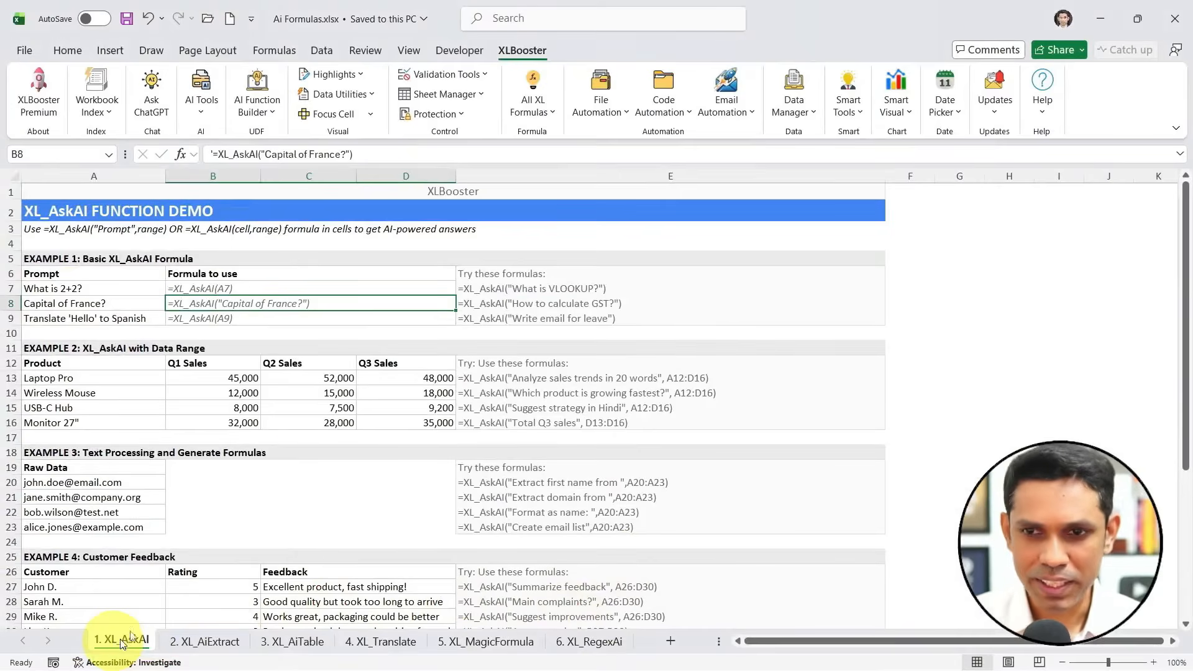
- Remove the apostrophe from B7's XL_AskAI formula so it answers '2+2 equals 4.'
left_click(102, 290)
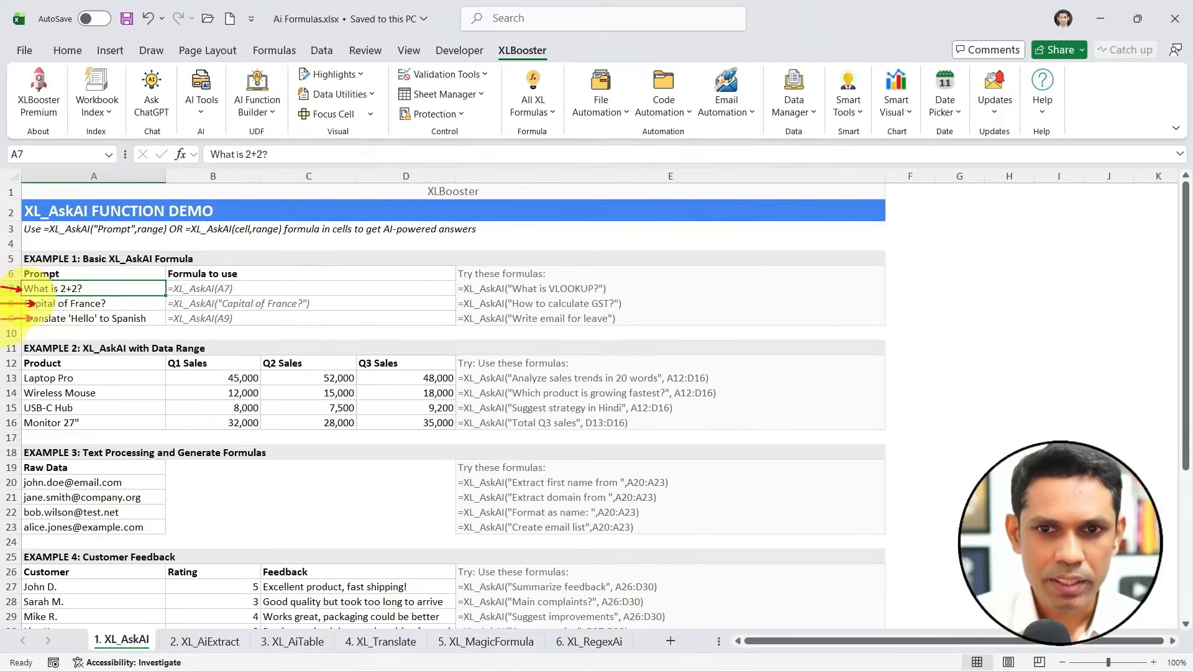
left_click(190, 289)
double_click(166, 288)
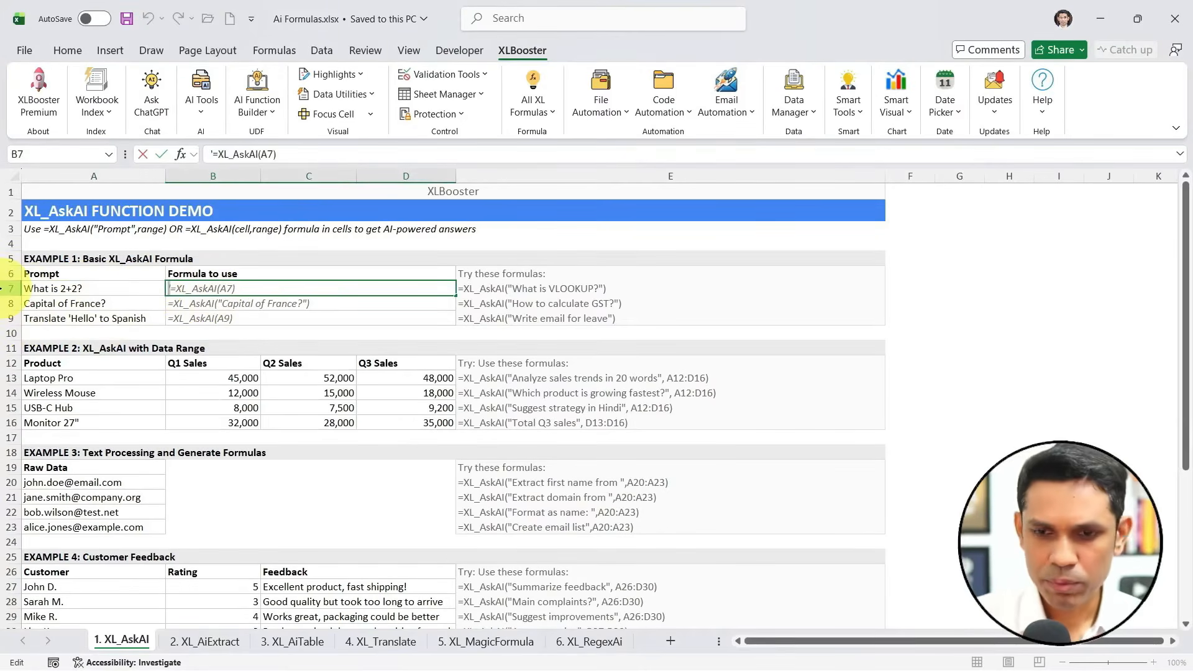
key("Delete")
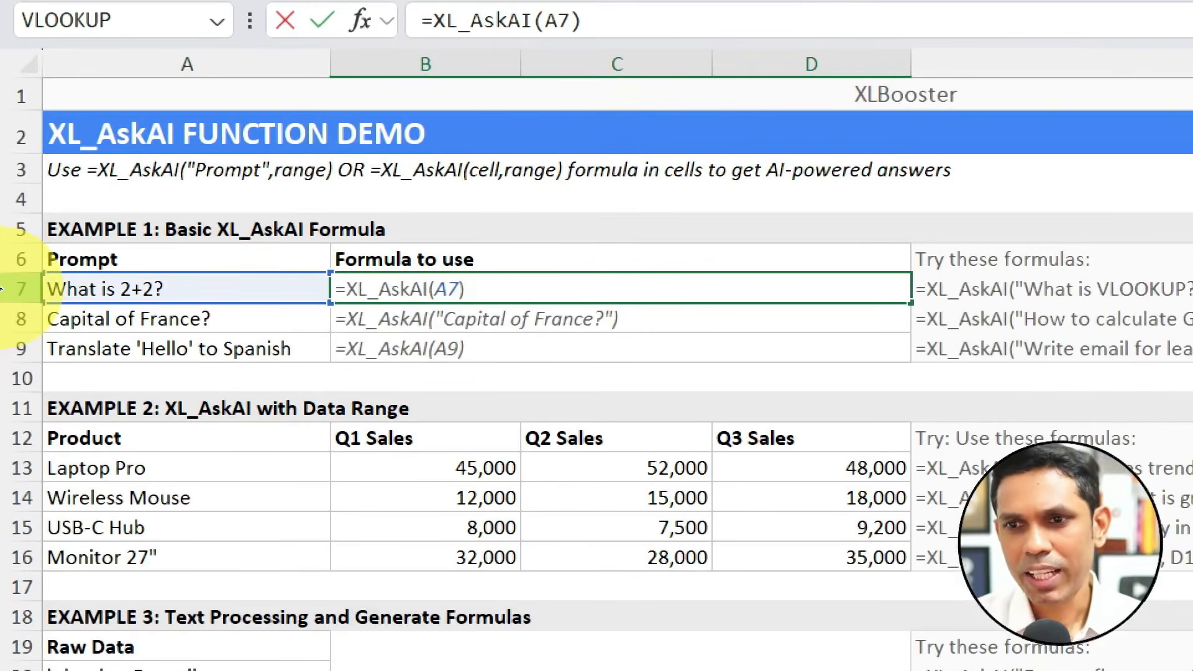
left_click_drag(426, 292, 473, 288)
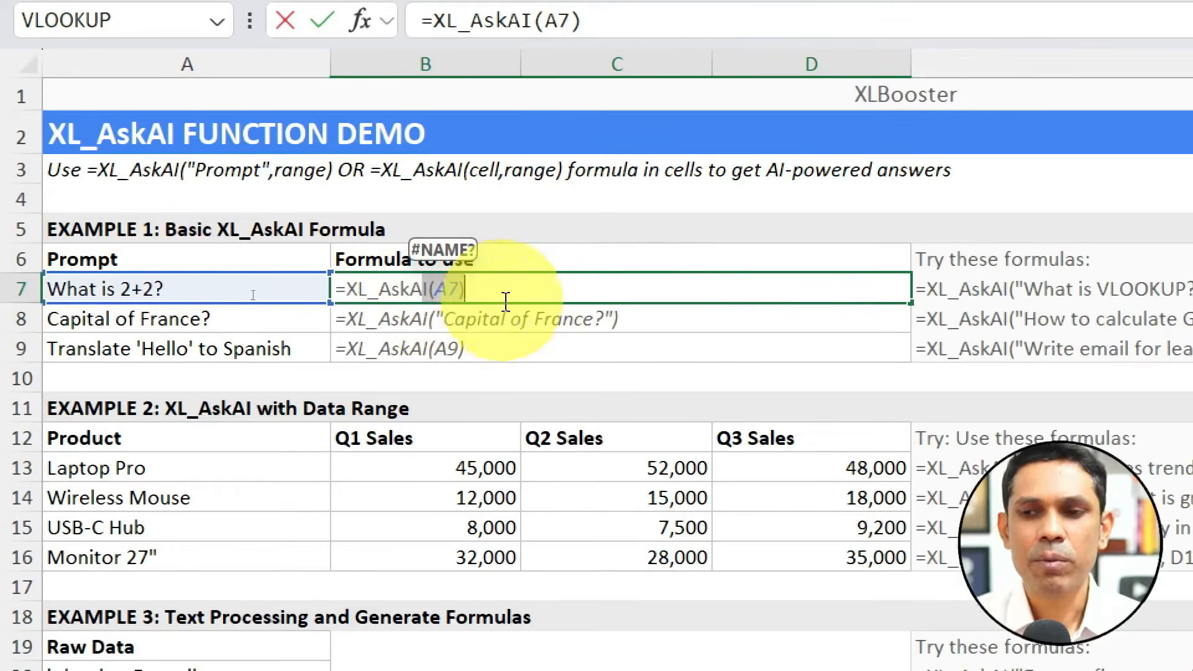
key("Return")
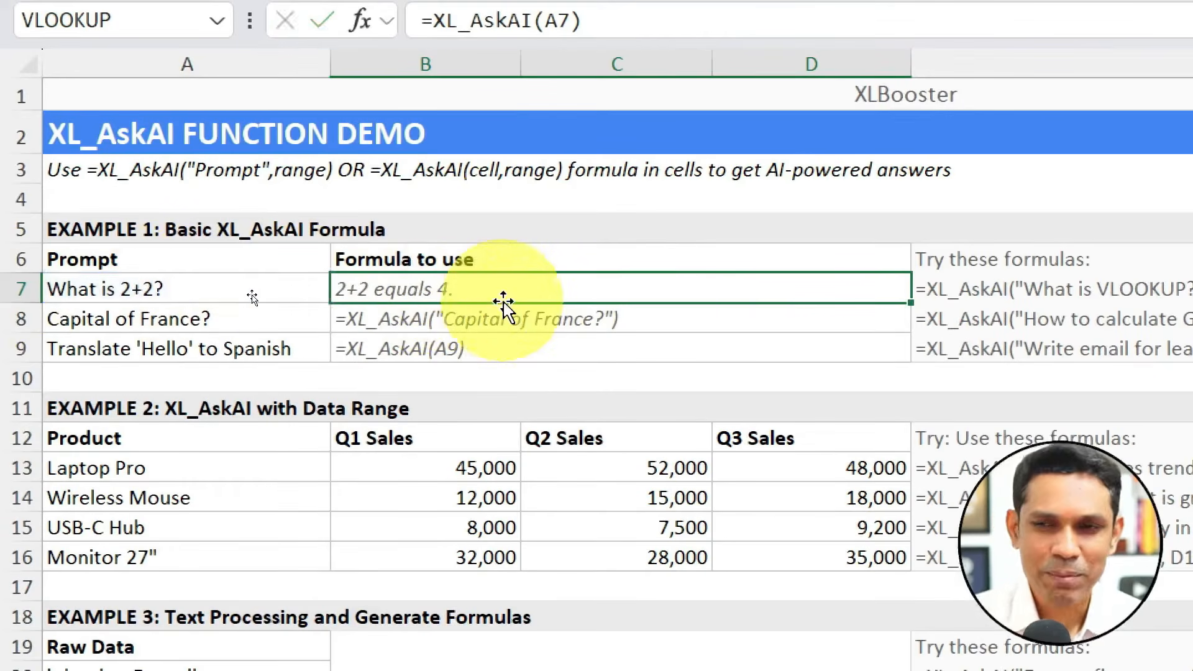
- Activate B8's XL_AskAI formula so it returns 'The capital of France is Paris.'
double_click(459, 323)
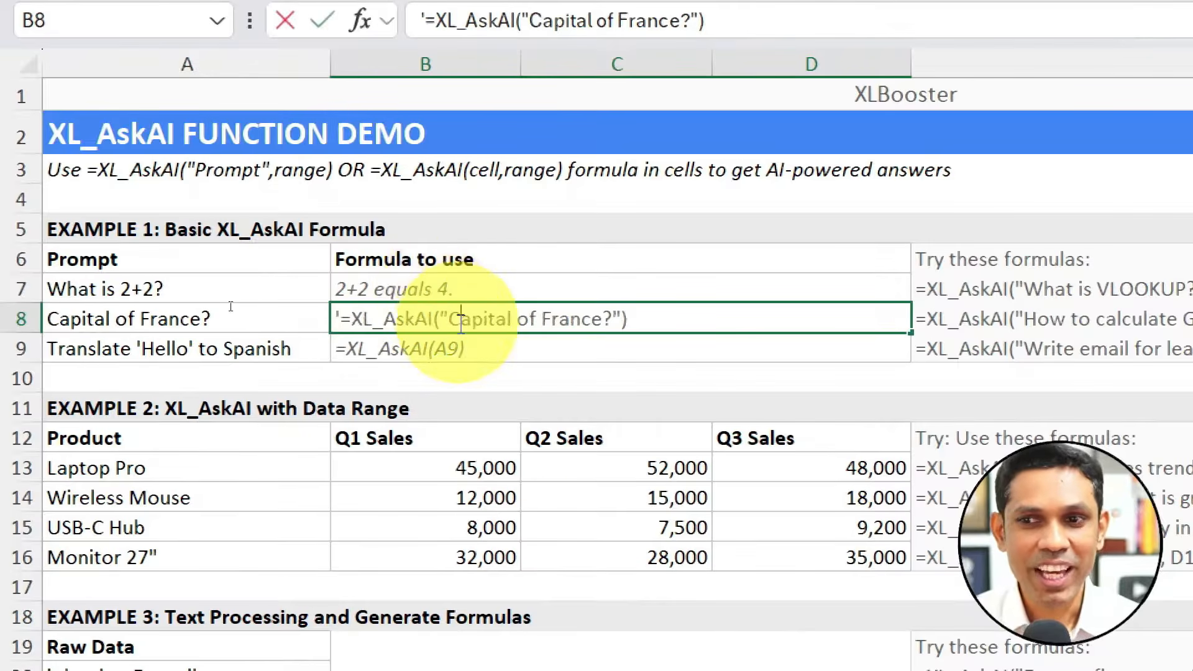
left_click(341, 317)
key("BackSpace")
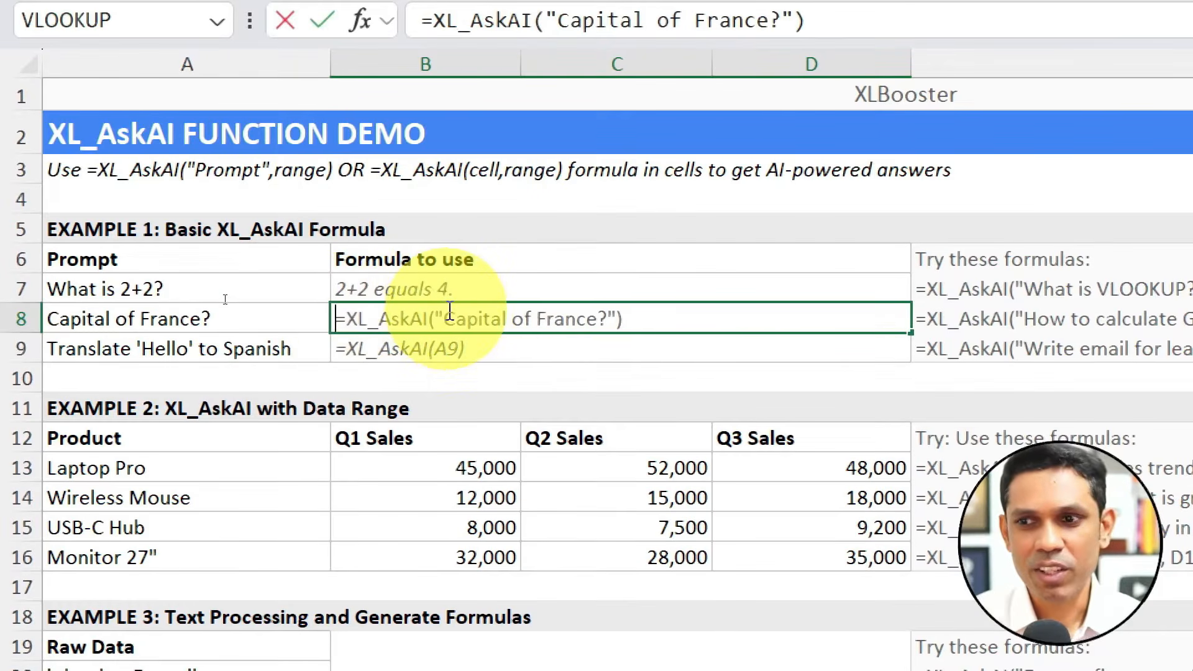
key("Return")
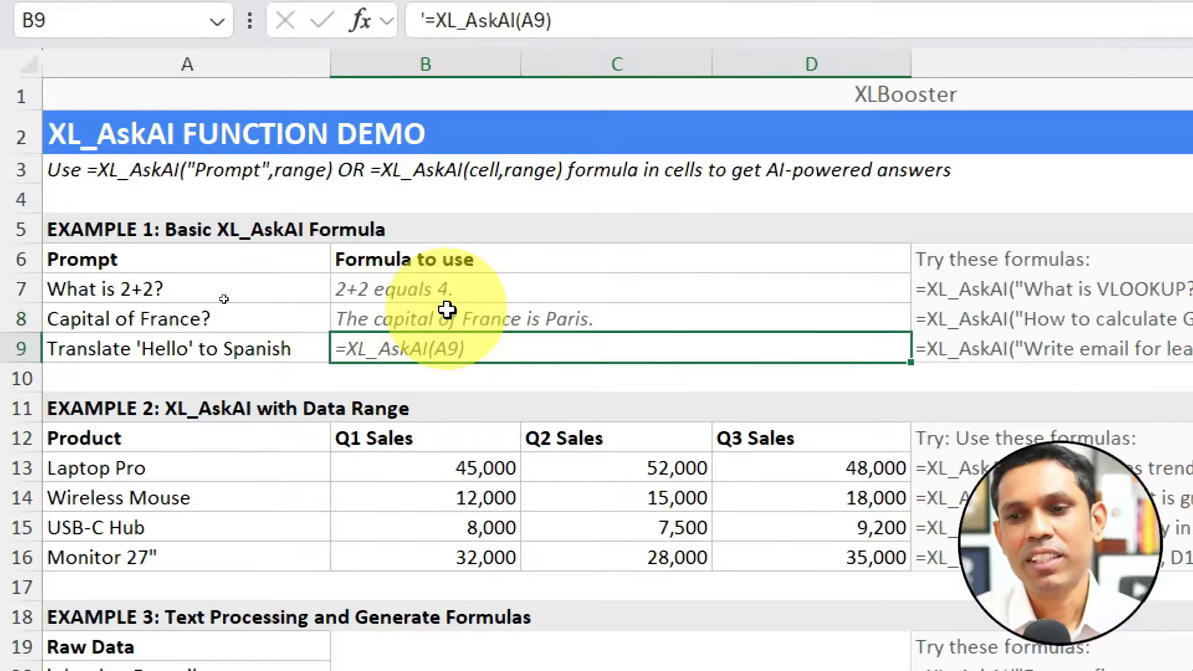
- Look over the B9 and E9 example formulas without changing them
left_click(459, 314)
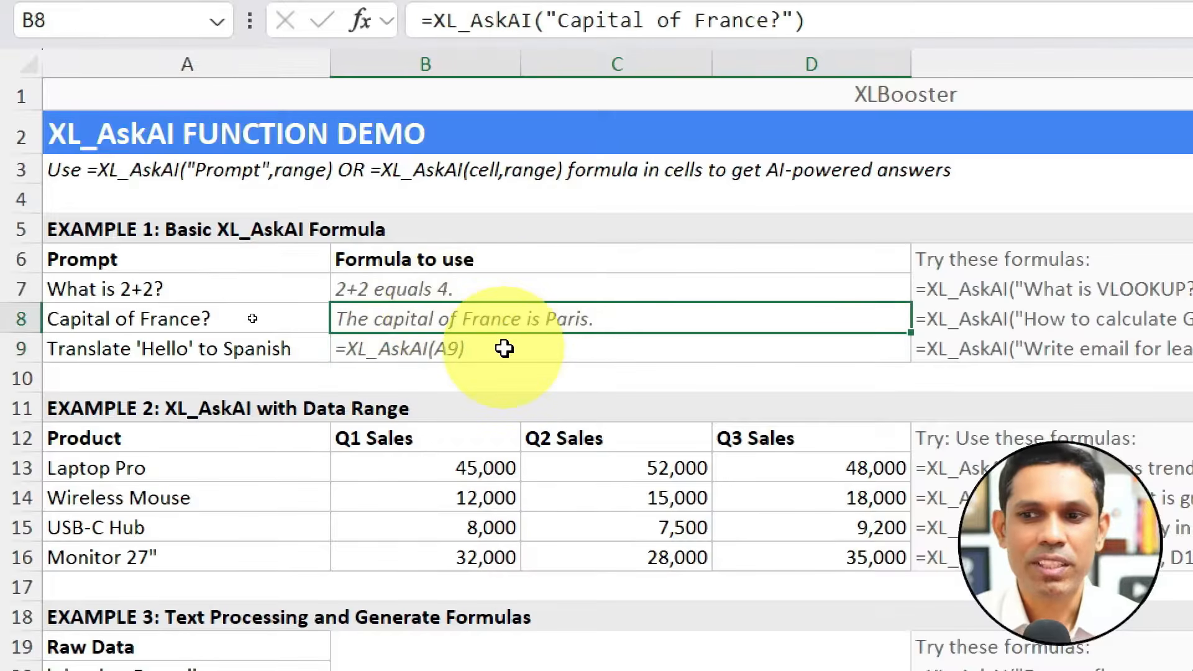
double_click(507, 349)
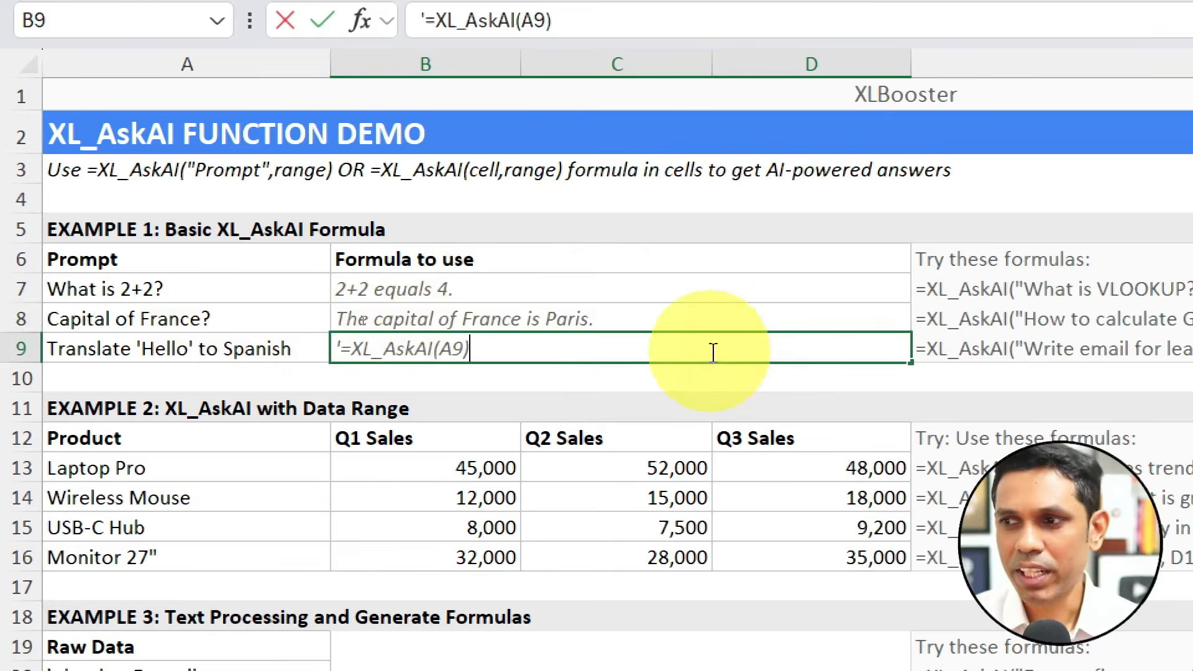
key("Escape")
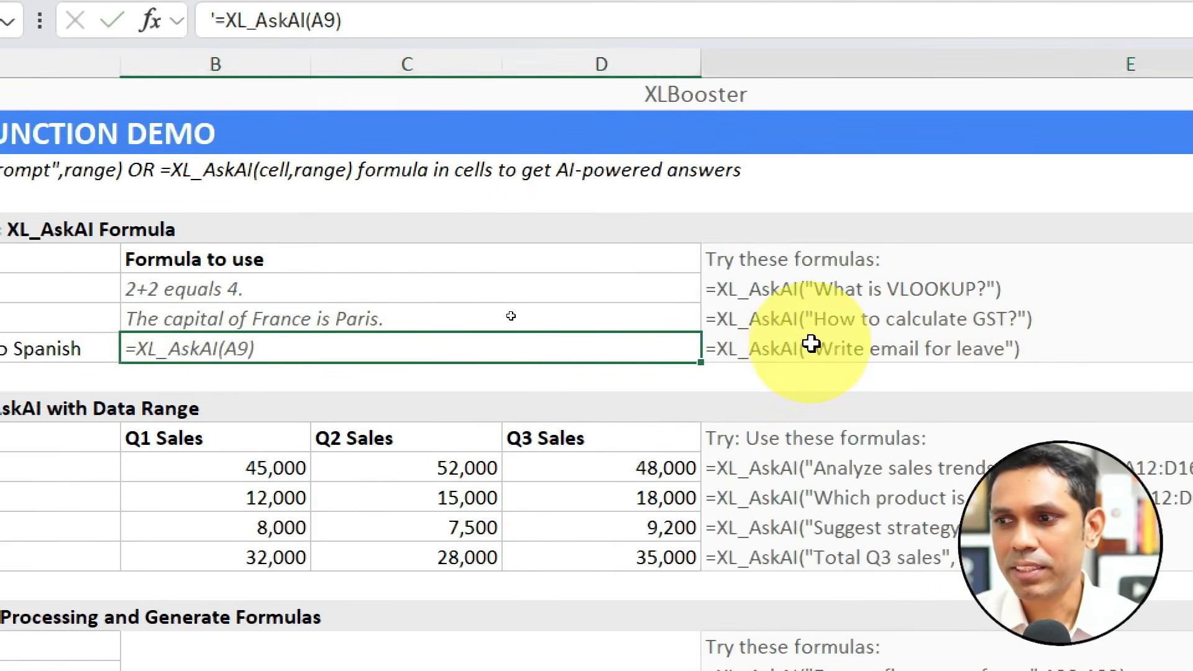
left_click(811, 350)
double_click(814, 351)
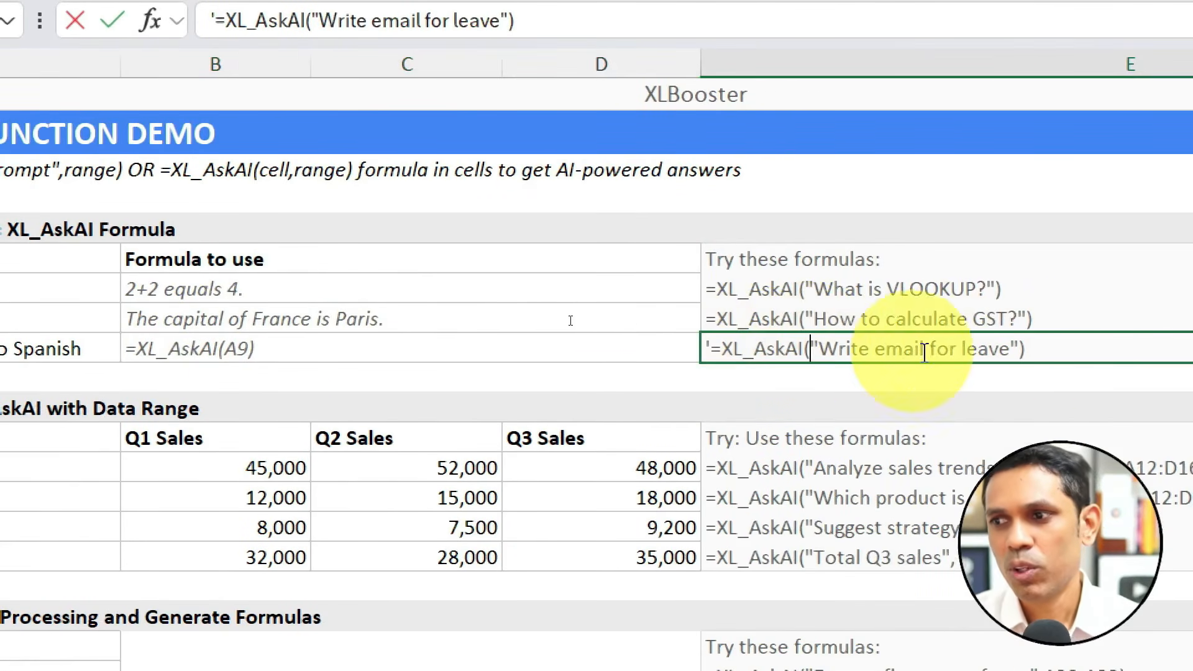
key("Escape")
- Review the GST and VLOOKUP example formulas in E8 and E7, leaving them unchanged
left_click(842, 314)
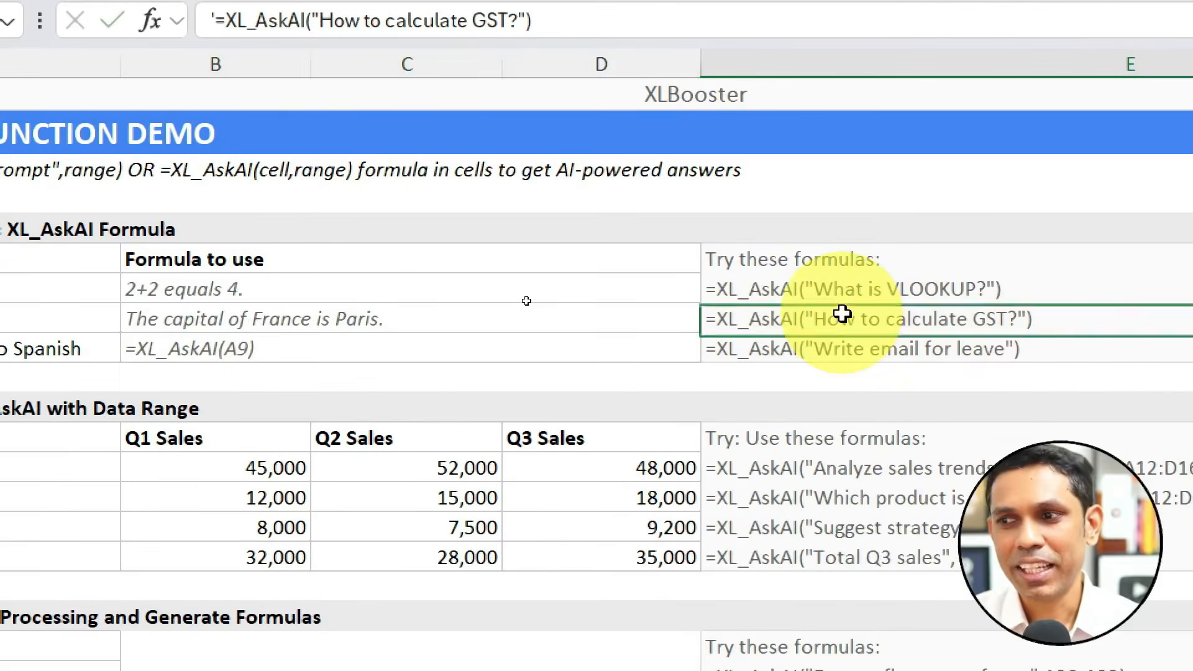
double_click(844, 317)
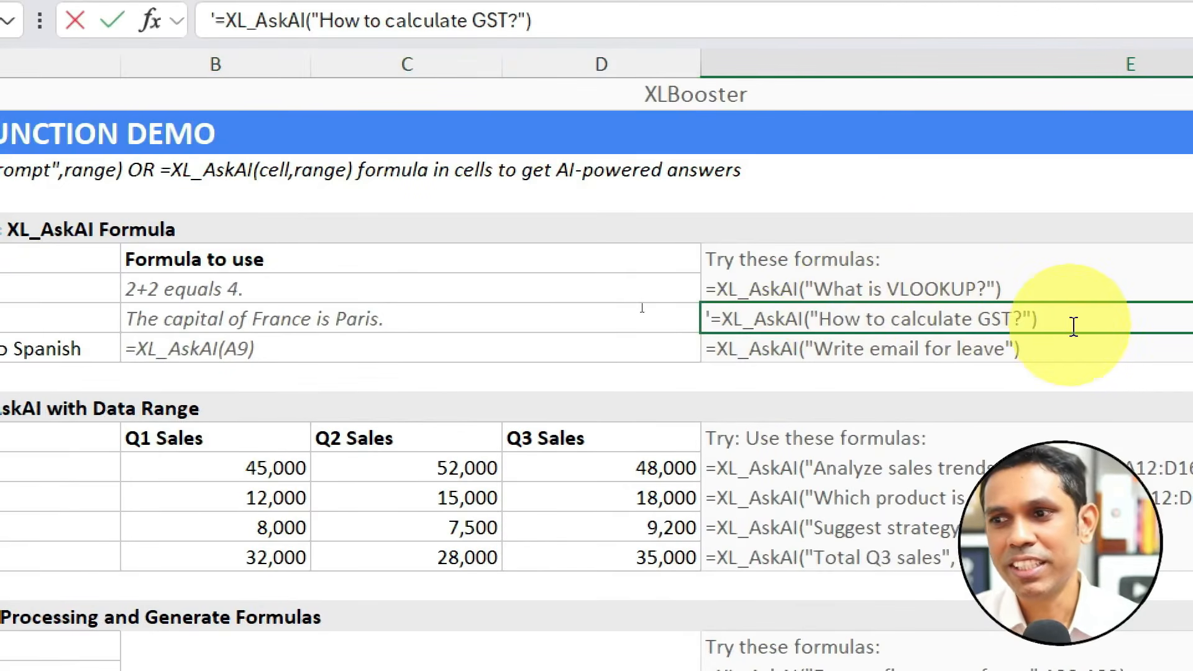
left_click(864, 289)
double_click(734, 290)
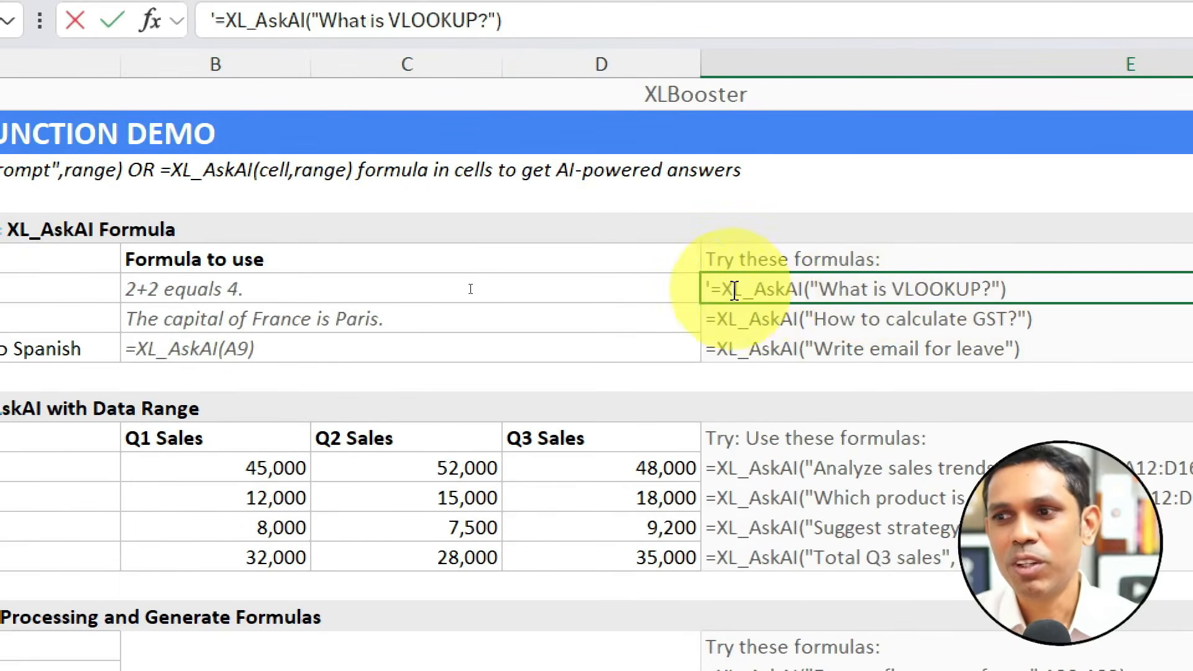
key("Escape")
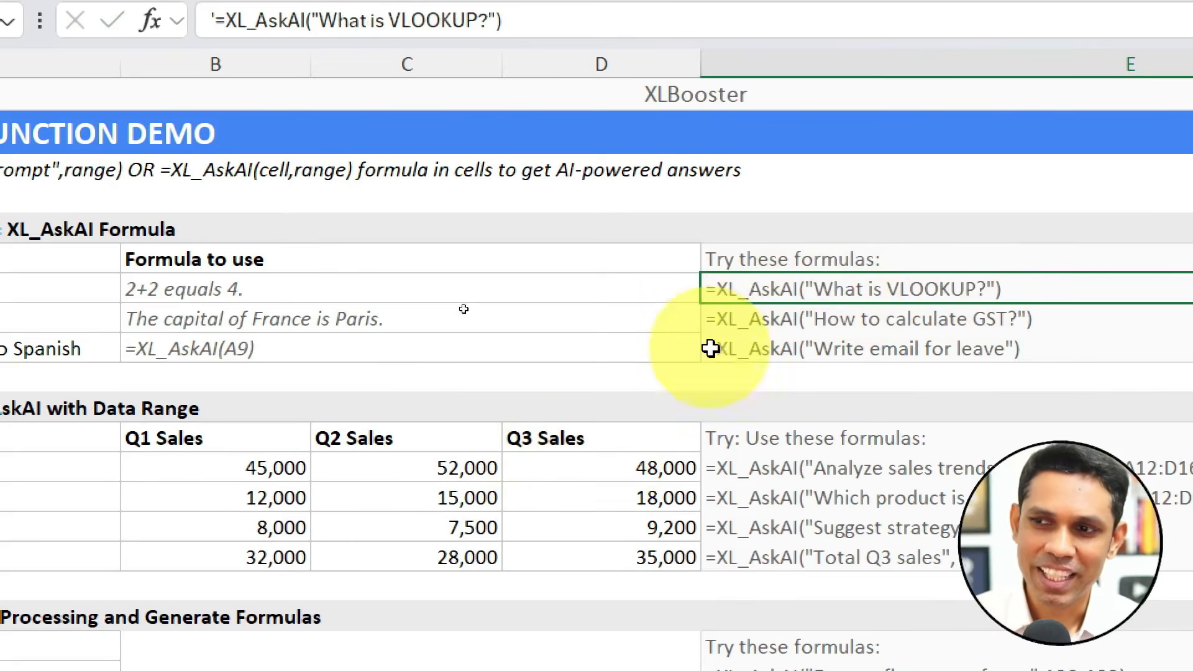
double_click(725, 285)
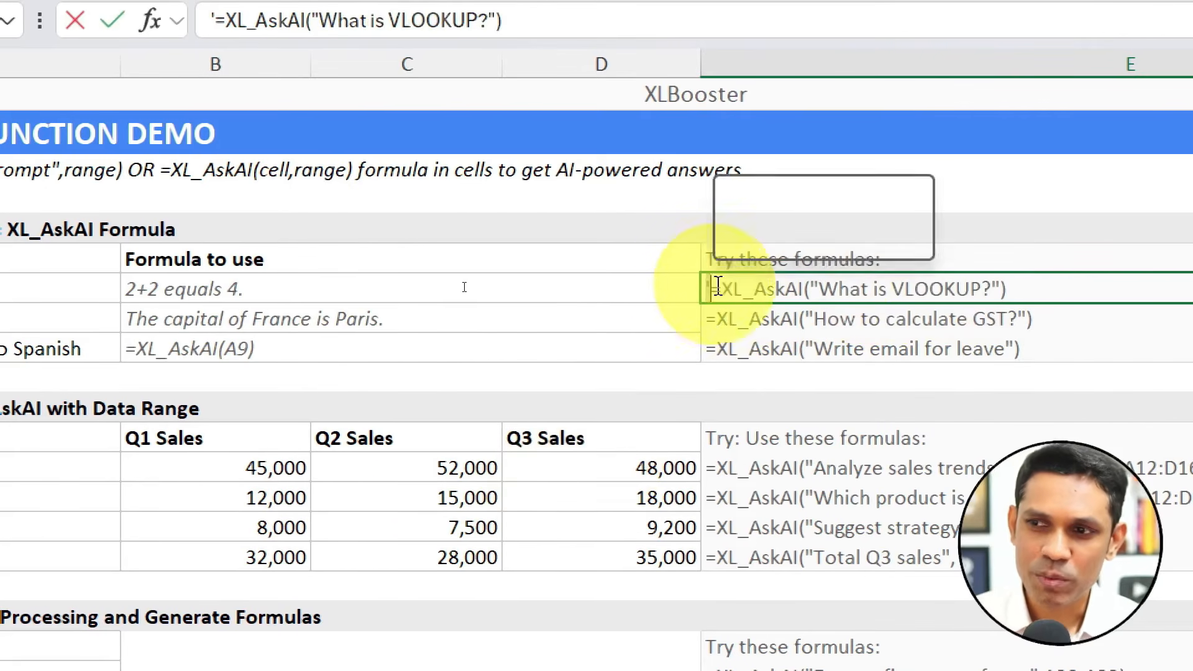
left_click(434, 501)
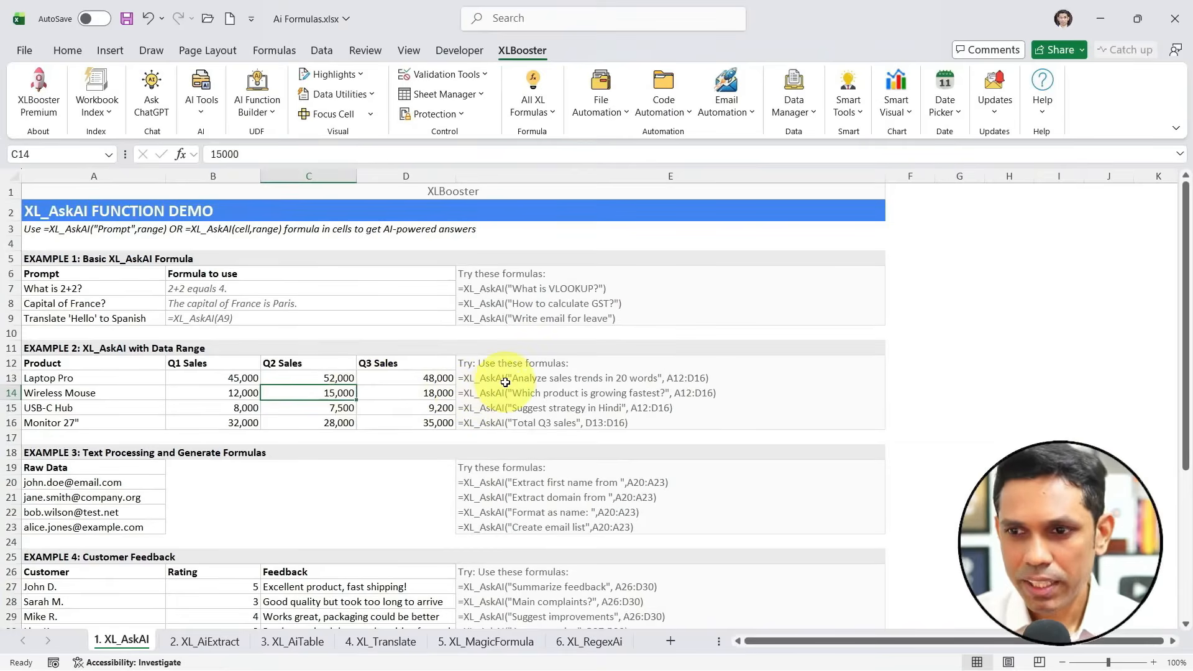
- Delete the apostrophe in E13's =XL_AskAI formula so it summarizes the A12:D16 sales trends
left_click(505, 382)
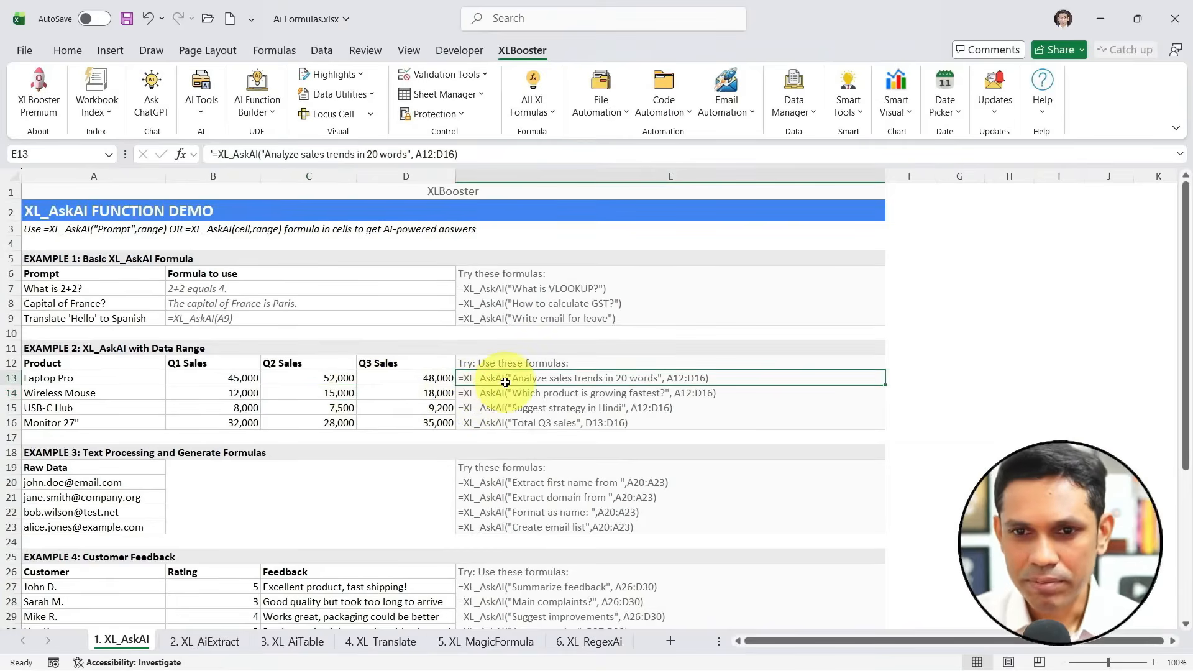
double_click(551, 380)
left_click_drag(702, 322, 687, 373)
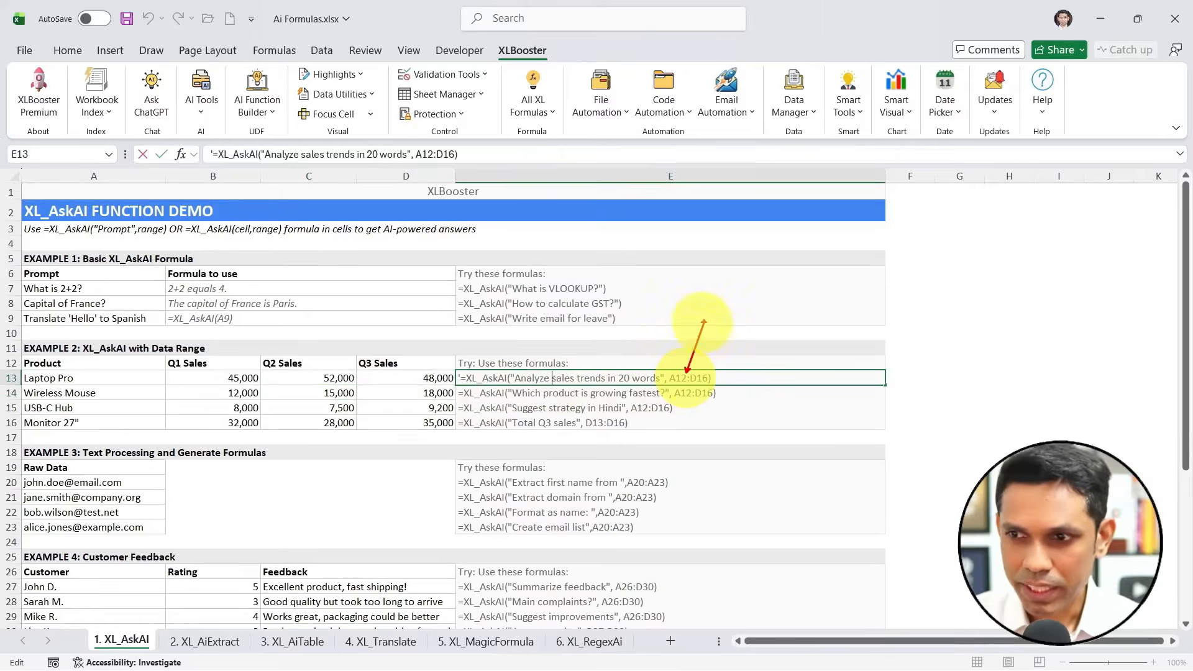
mouse_move(267, 340)
left_mouse_down()
mouse_move(504, 398)
mouse_move(266, 341)
left_mouse_up()
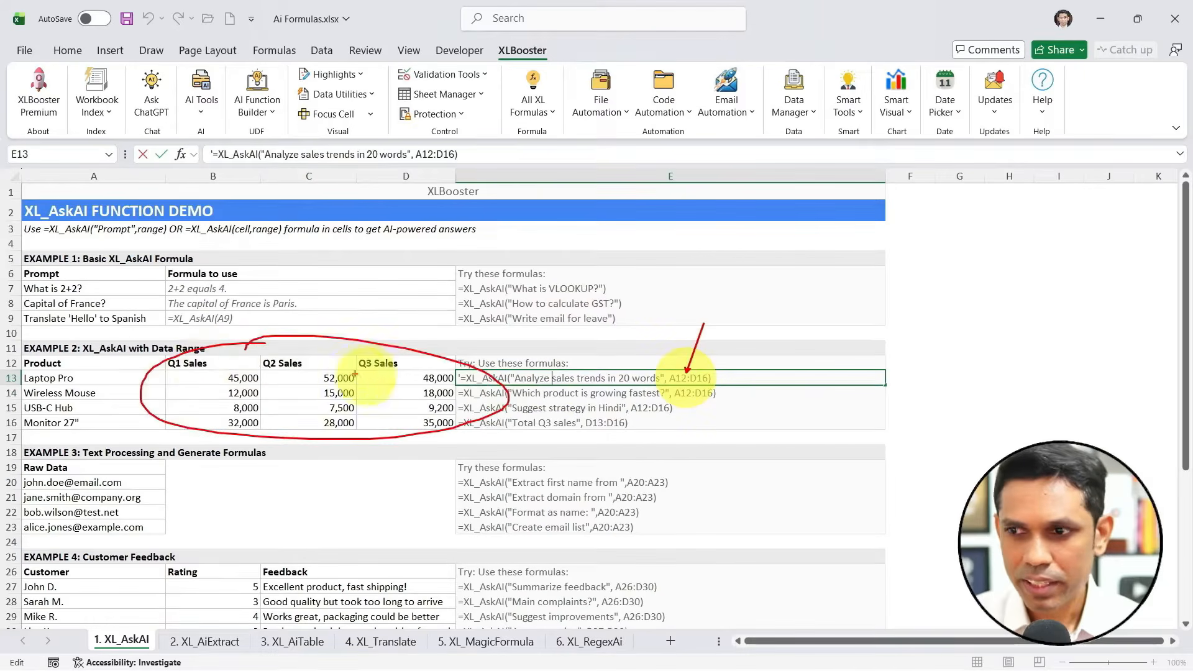
key("ctrl+z")
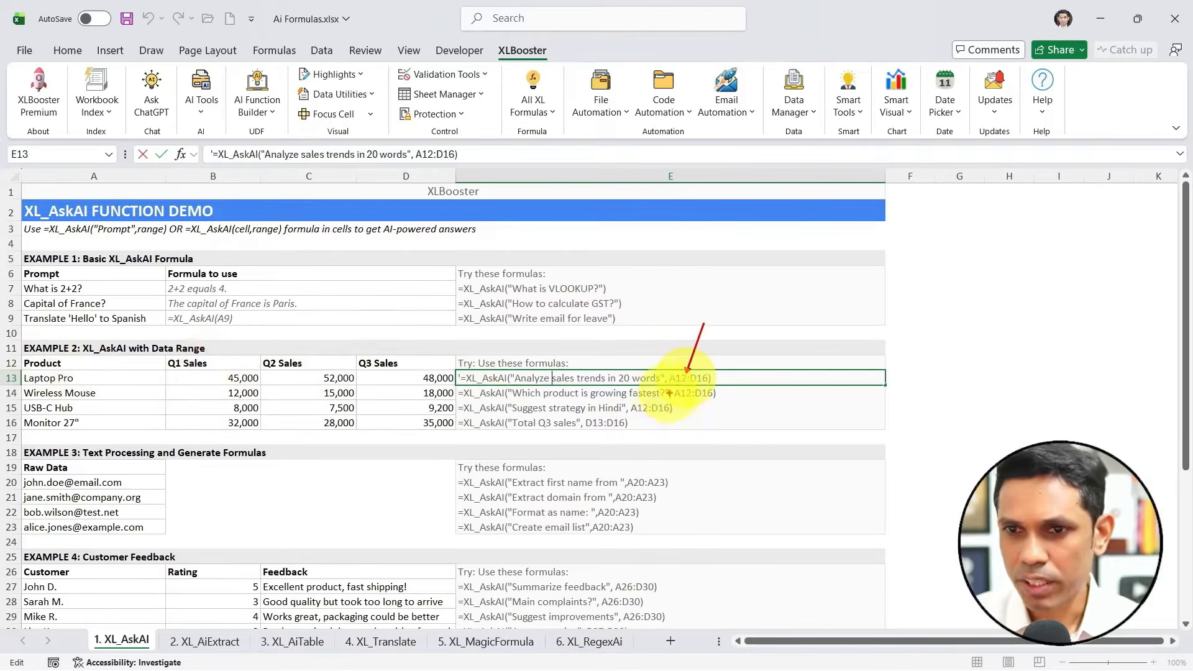
left_click_drag(702, 388, 716, 418)
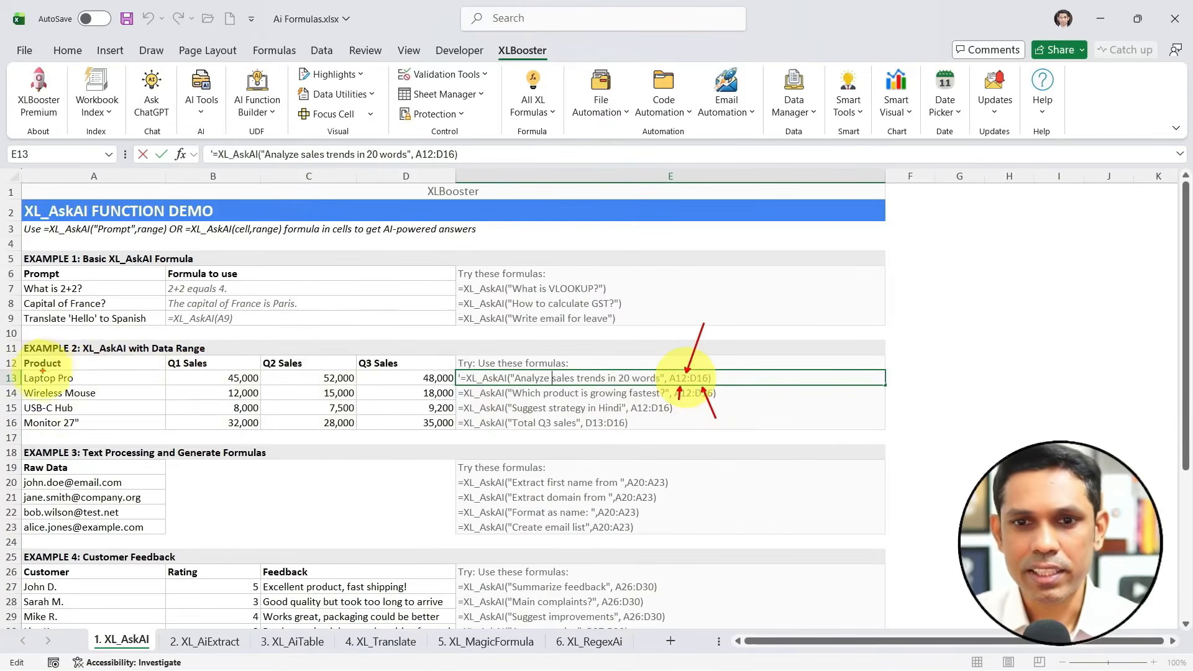
left_click_drag(24, 362, 3, 343)
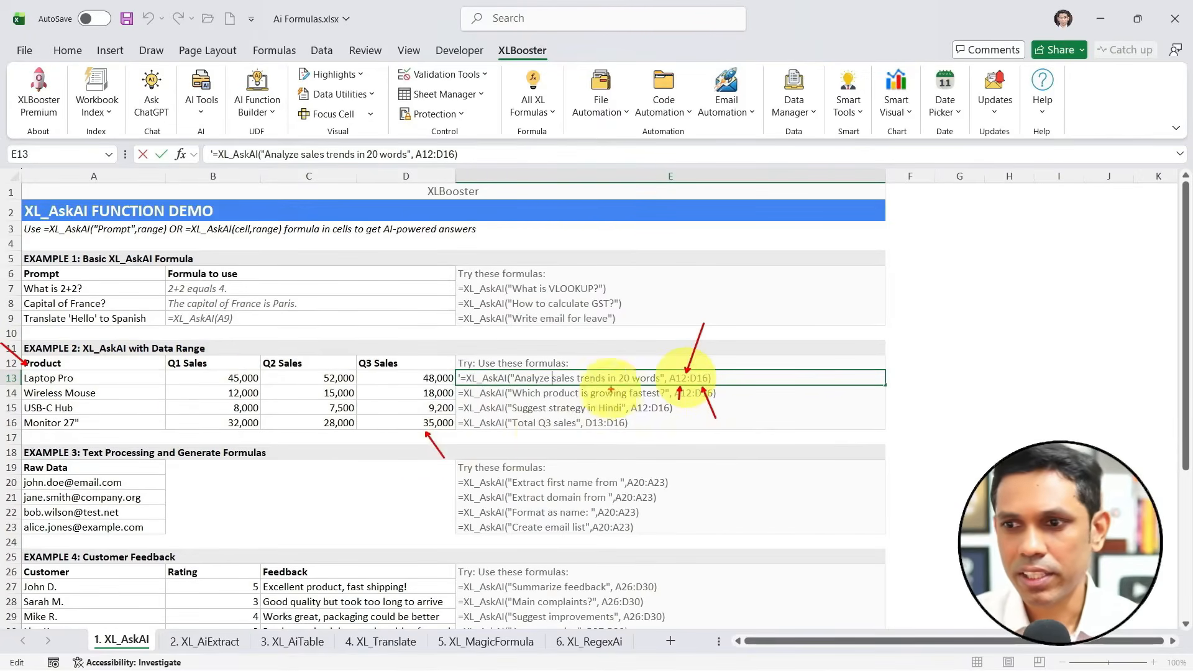
left_click_drag(508, 383, 715, 385)
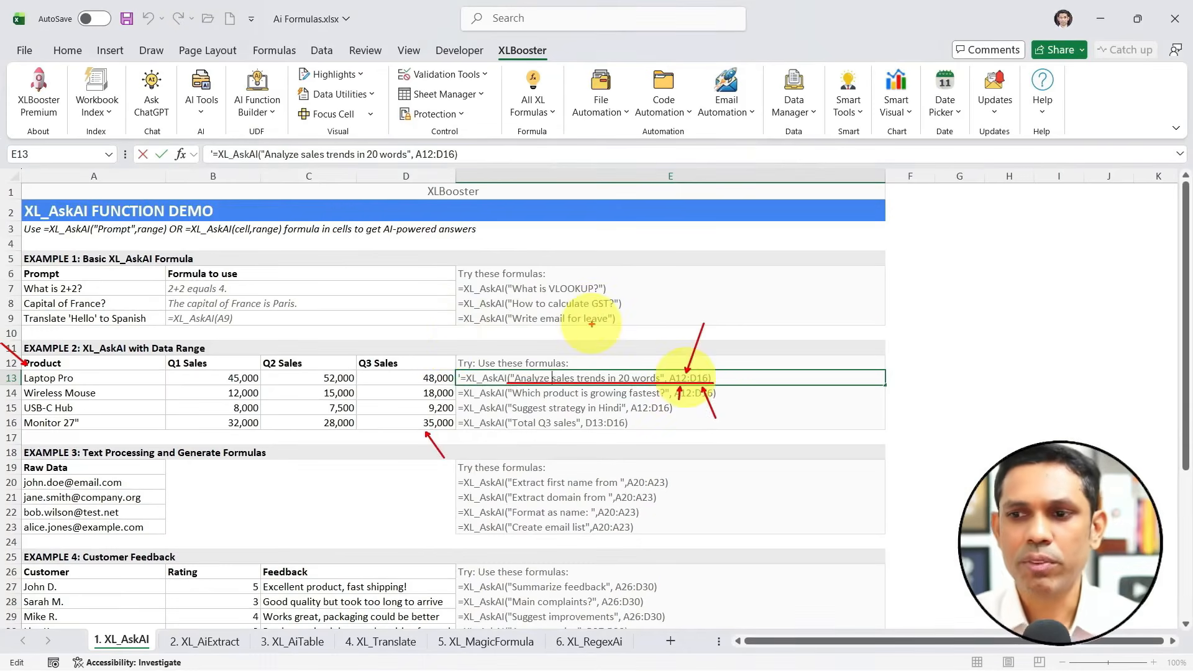
key("Escape")
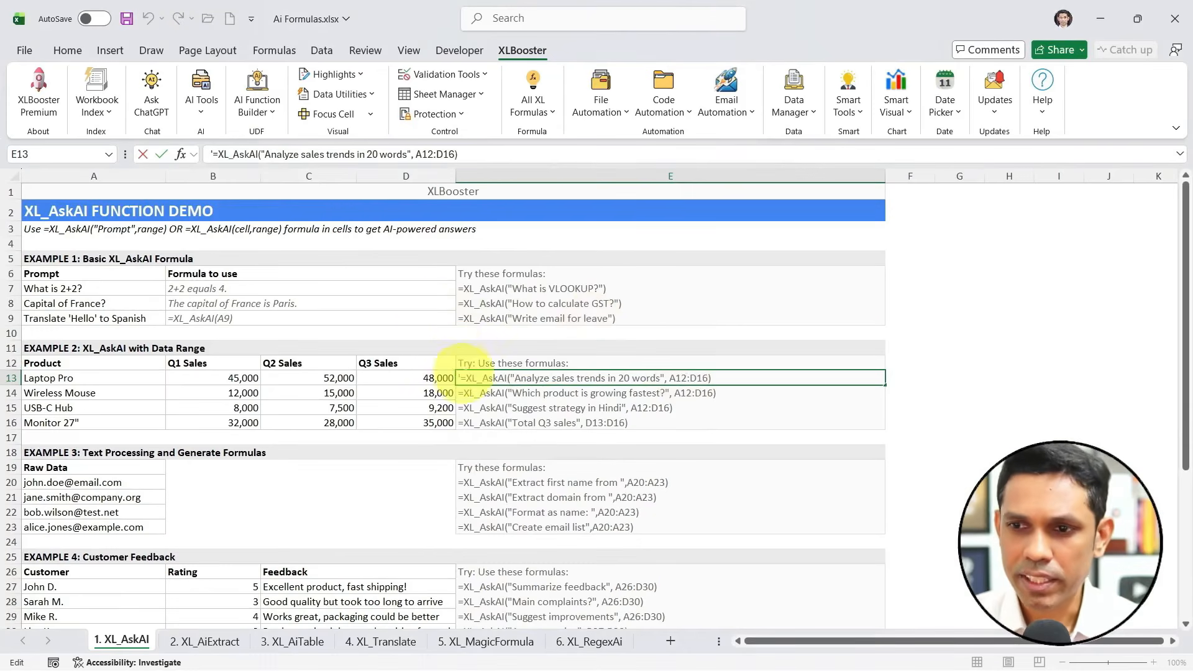
key("BackSpace")
key("Return")
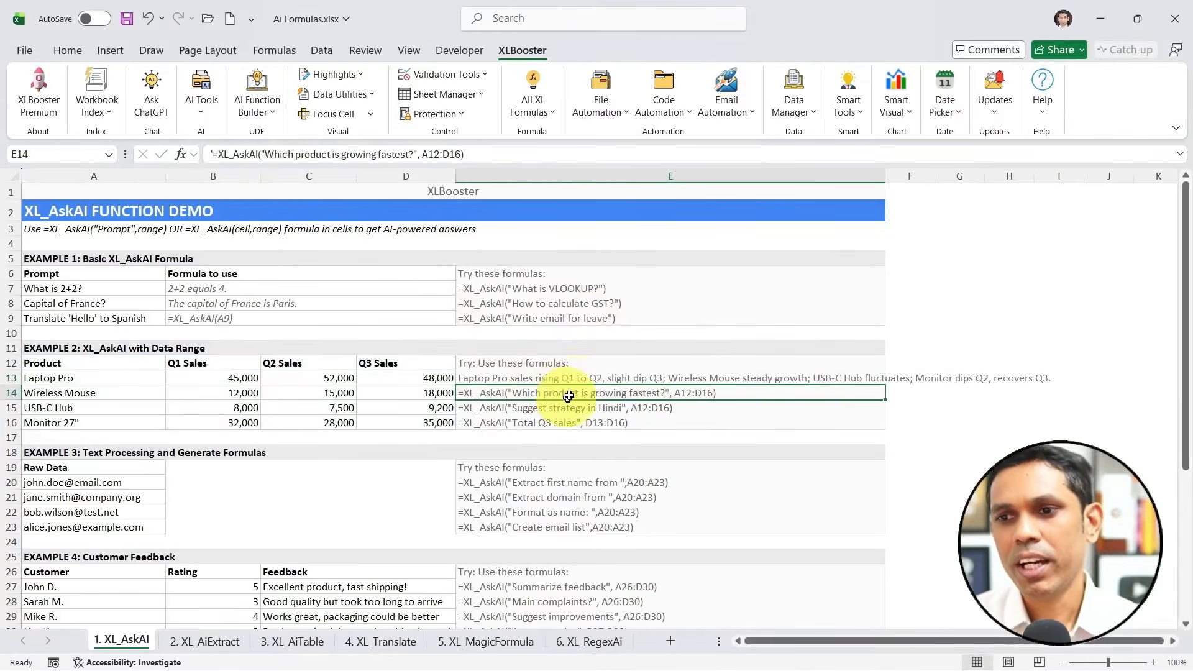
left_click(608, 378)
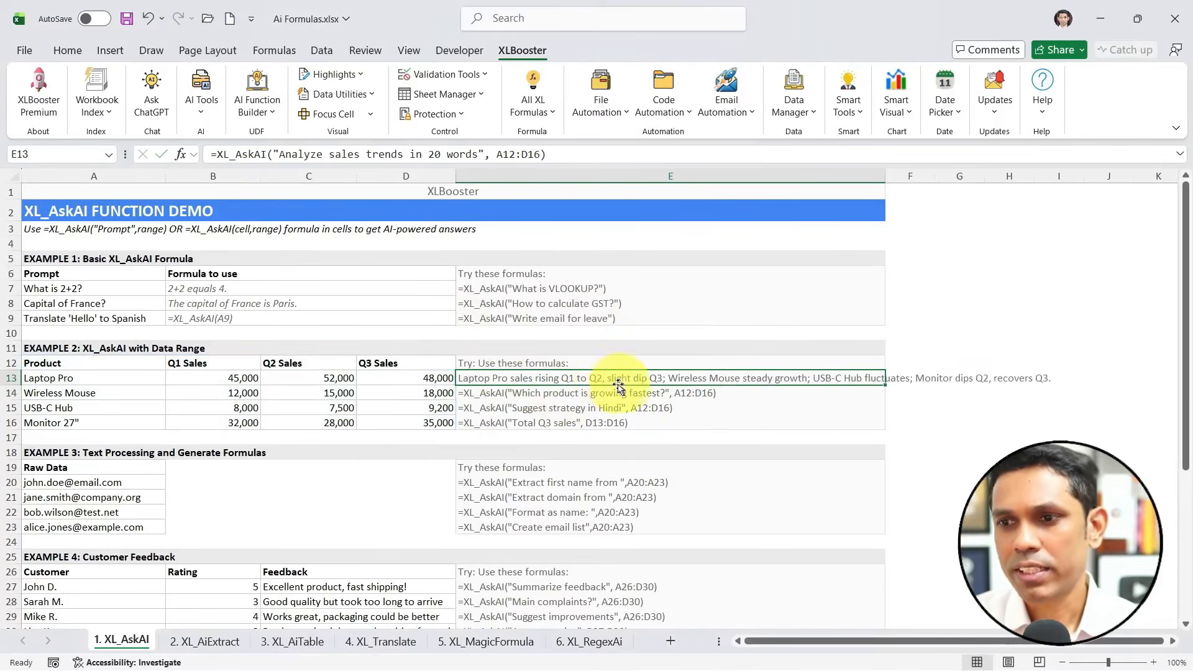
mouse_move(581, 386)
left_mouse_down()
mouse_move(818, 386)
mouse_move(786, 429)
left_mouse_up()
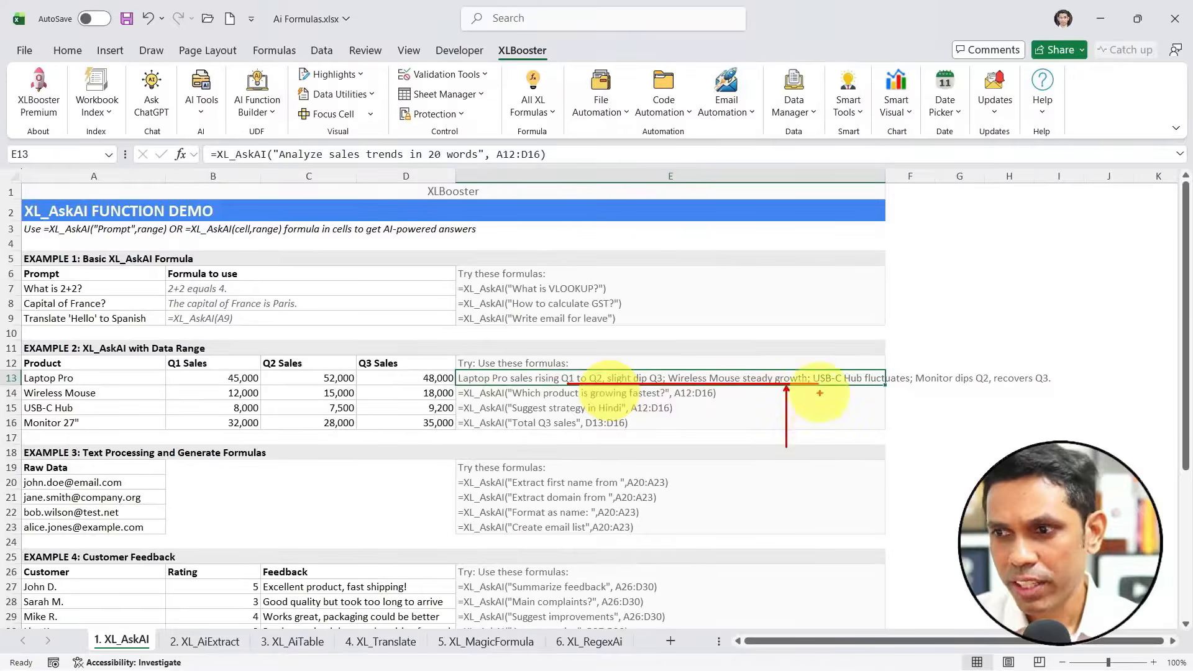
left_click_drag(869, 386, 869, 438)
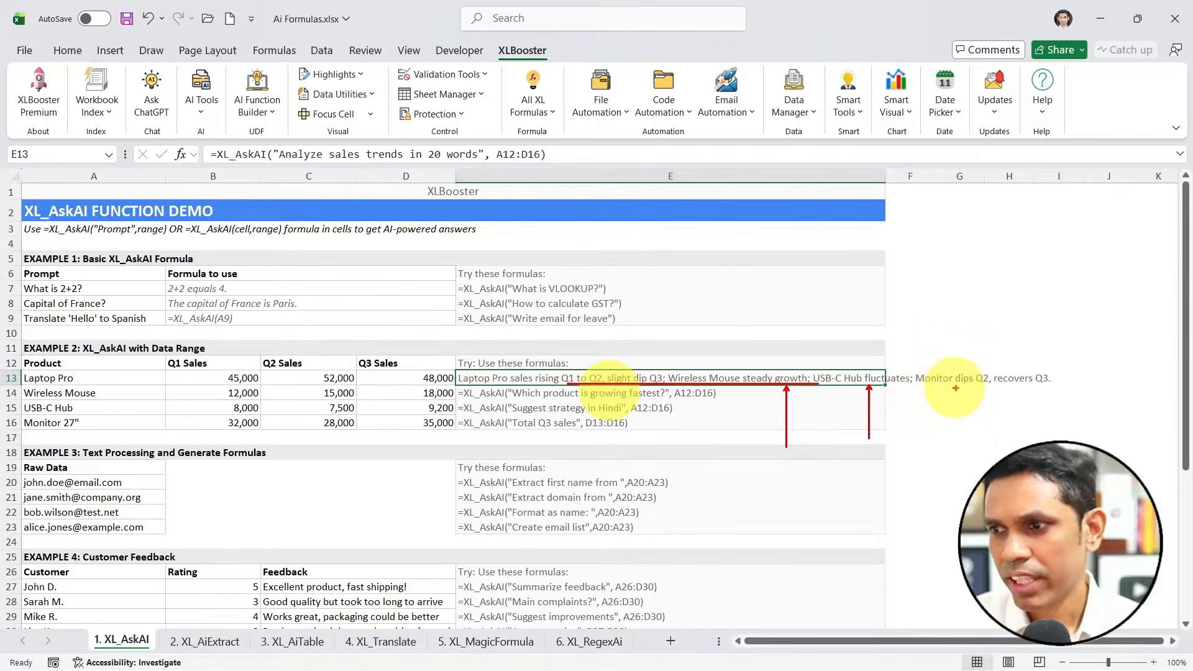
left_click_drag(967, 385, 964, 431)
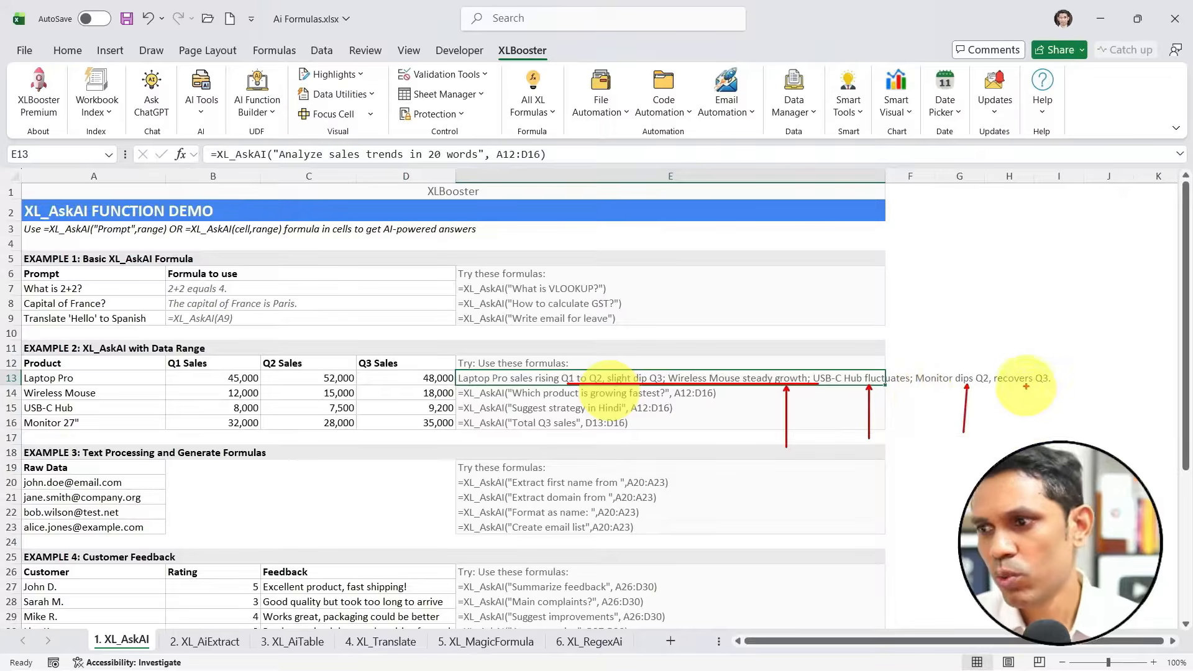
left_click_drag(1026, 386, 1034, 439)
mouse_move(976, 368)
left_mouse_down()
mouse_move(989, 384)
mouse_move(957, 369)
left_mouse_up()
mouse_move(1051, 365)
left_mouse_down()
mouse_move(1062, 378)
mouse_move(1036, 368)
left_mouse_up()
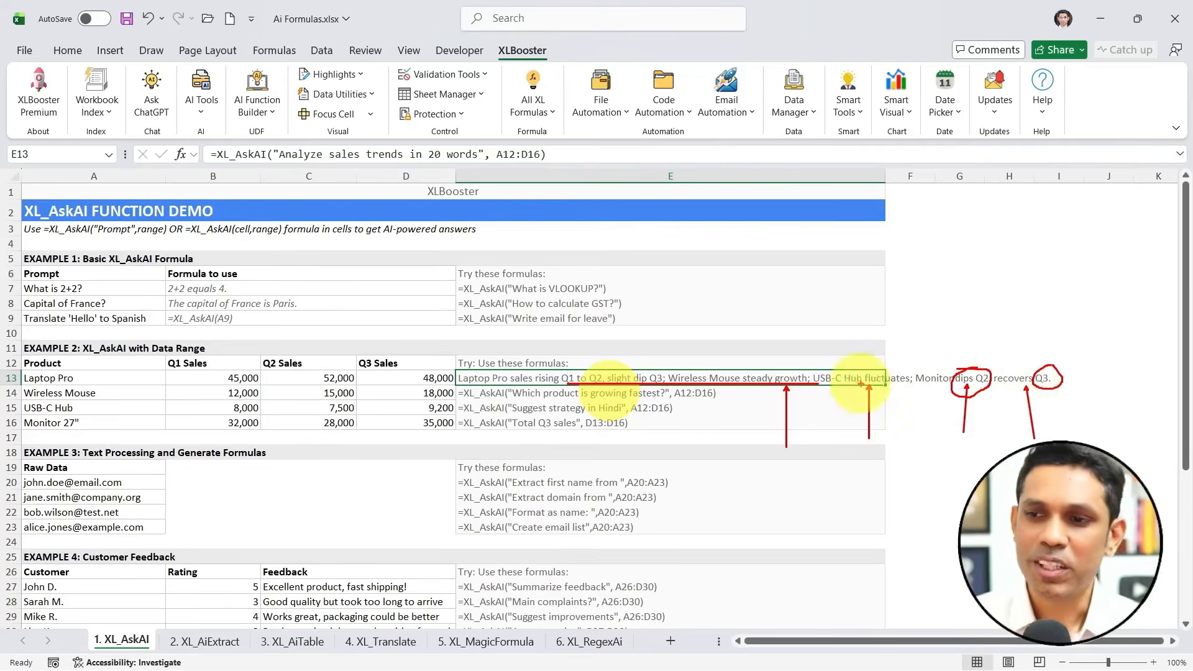
mouse_move(539, 339)
left_mouse_down()
mouse_move(557, 371)
mouse_move(601, 367)
left_mouse_up()
left_click_drag(674, 342, 668, 370)
left_click_drag(749, 339, 699, 371)
left_click_drag(584, 343, 584, 368)
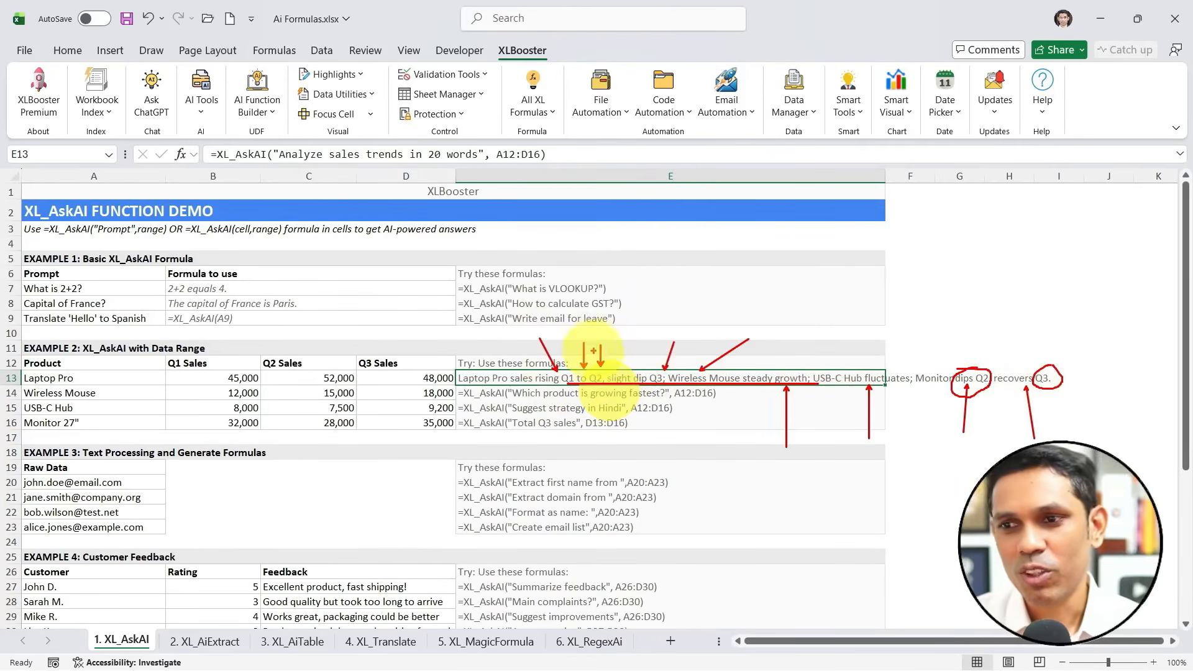
left_click_drag(652, 341, 651, 368)
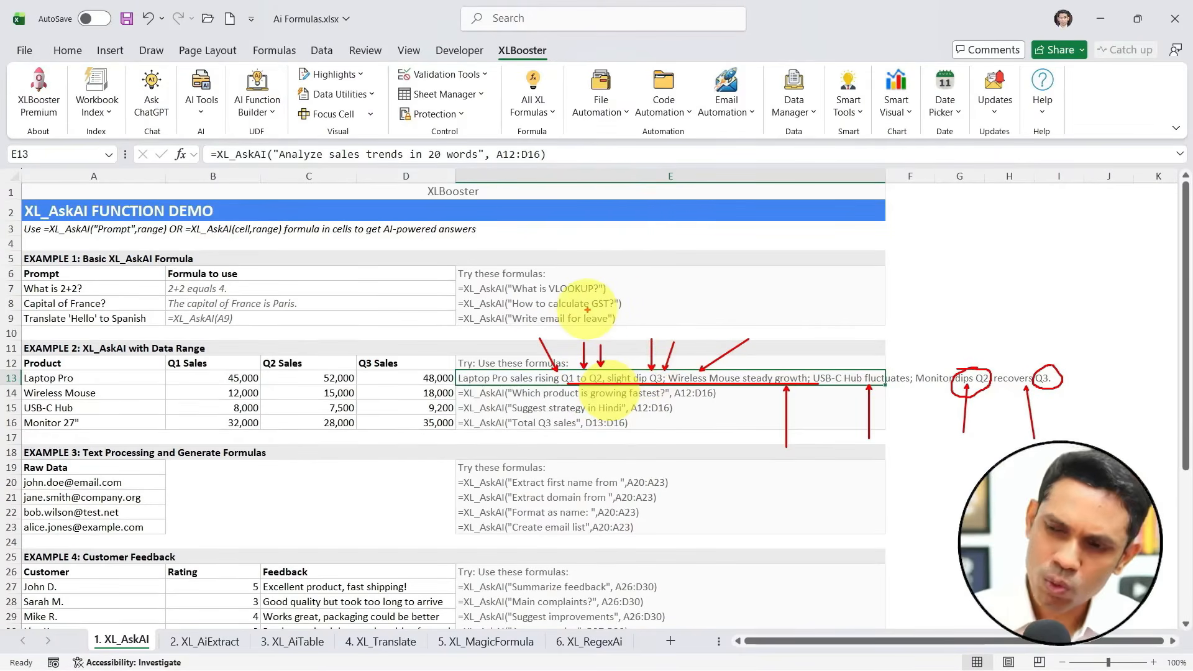
key("Escape")
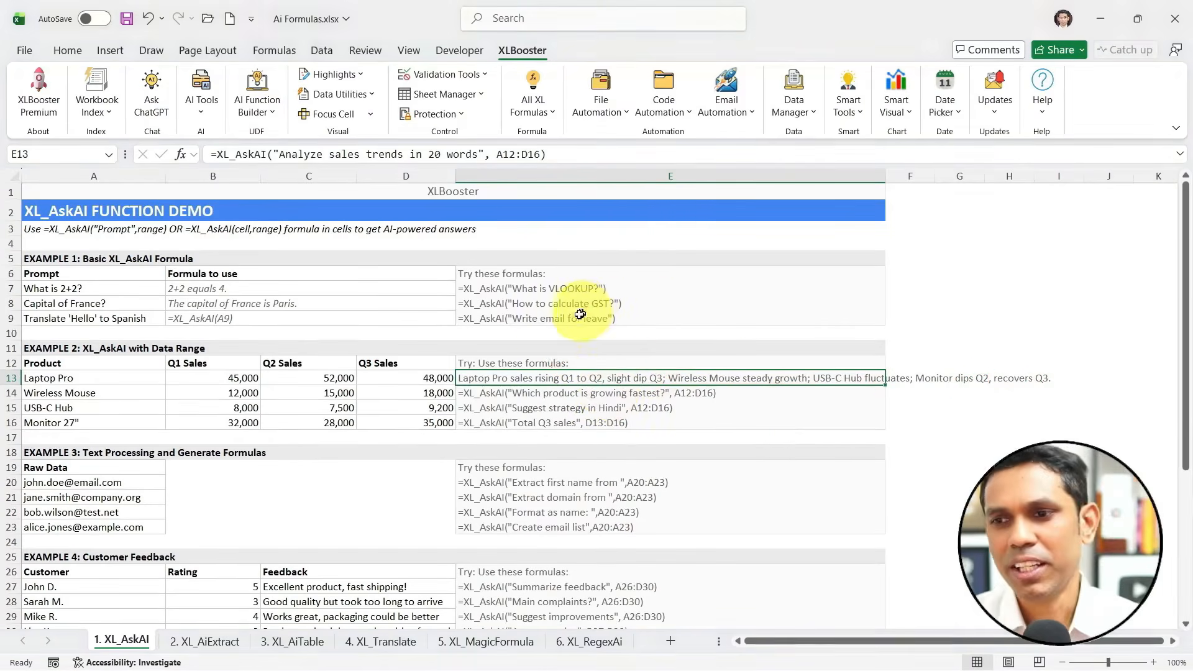
left_click(552, 393)
- Remove the leading apostrophe from E14's =XL_AskAI formula to make it live
double_click(555, 393)
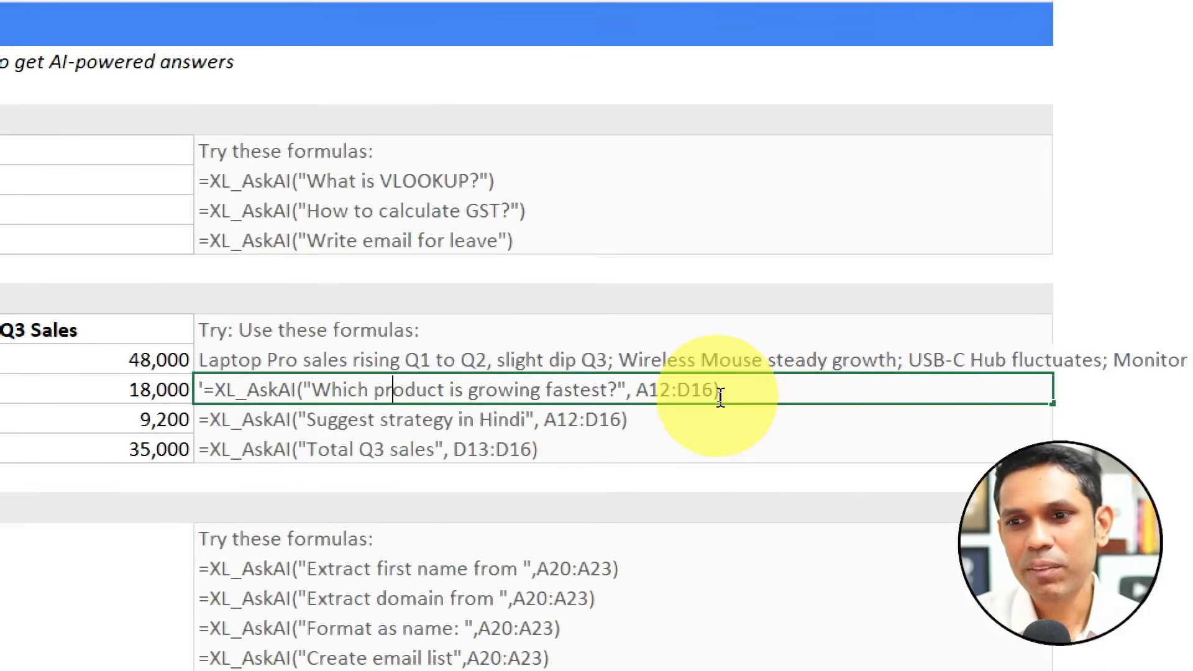
left_click_drag(304, 392, 762, 386)
left_click(318, 385)
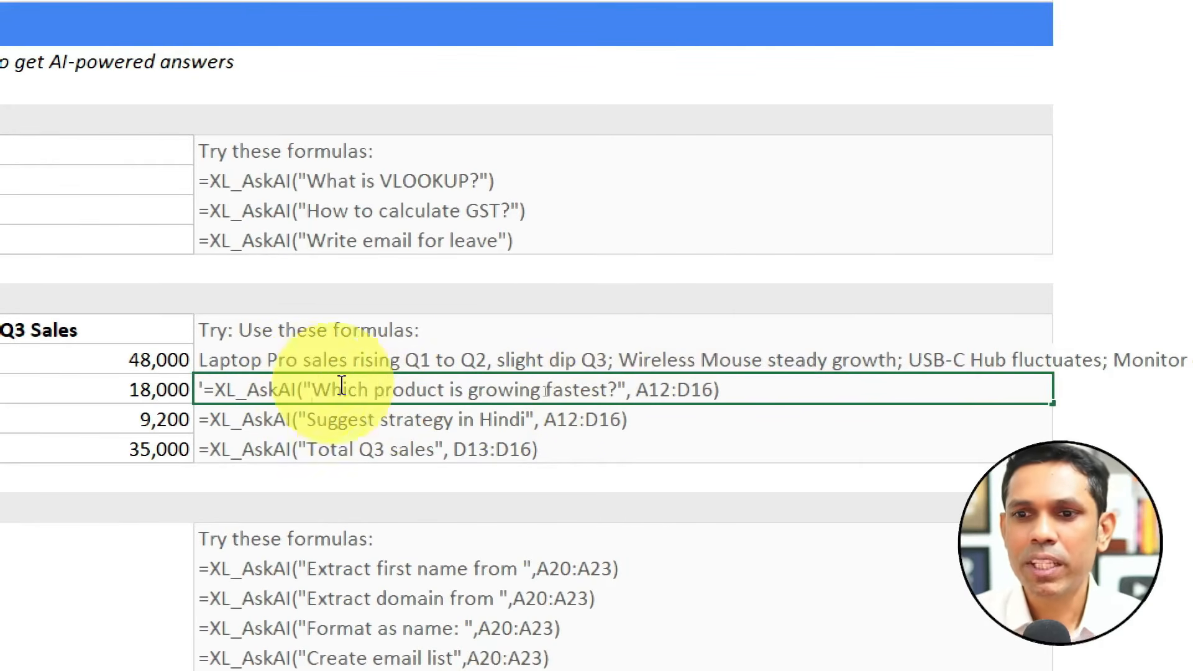
key("BackSpace")
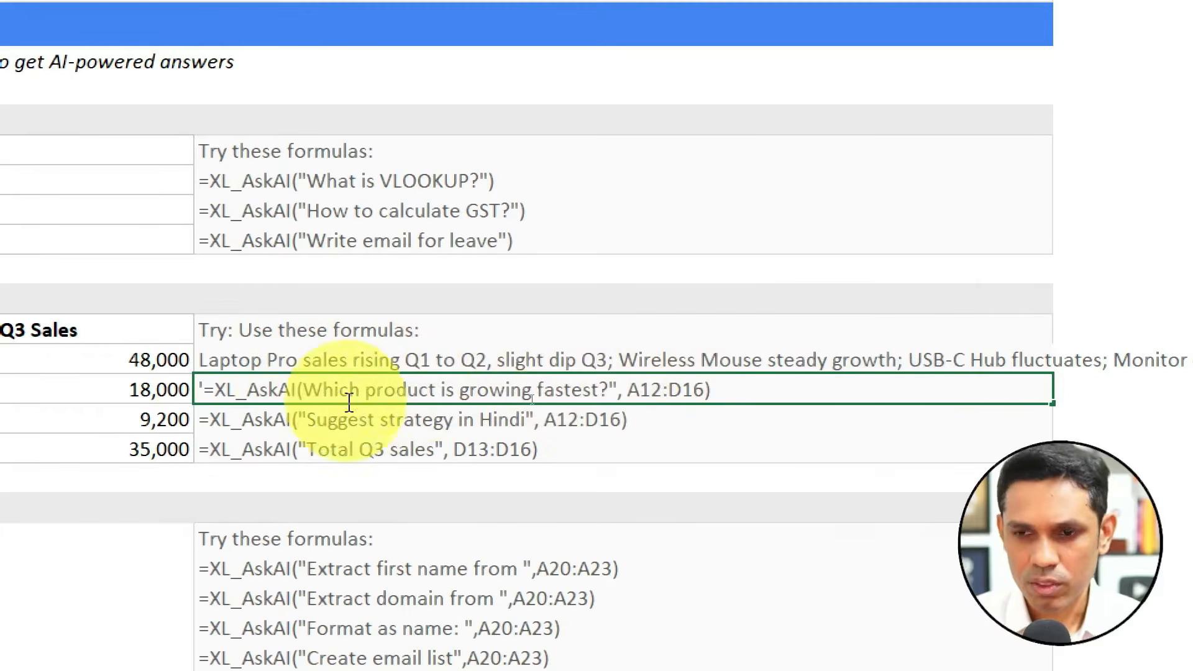
type("\"")
type("'")
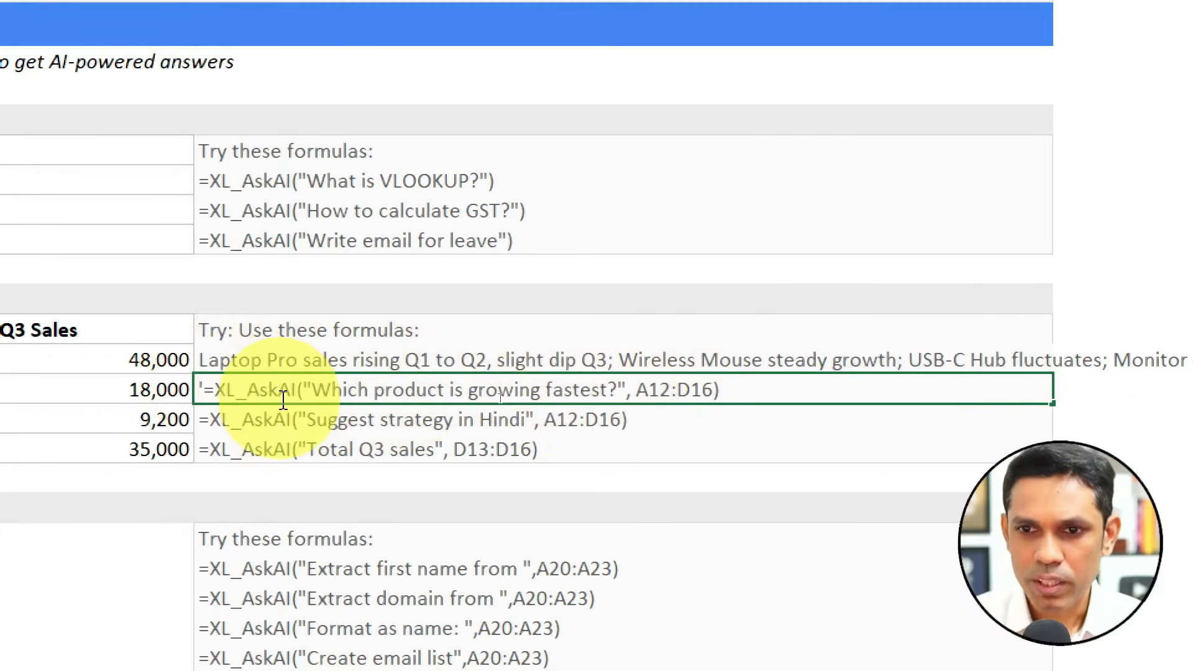
key("BackSpace")
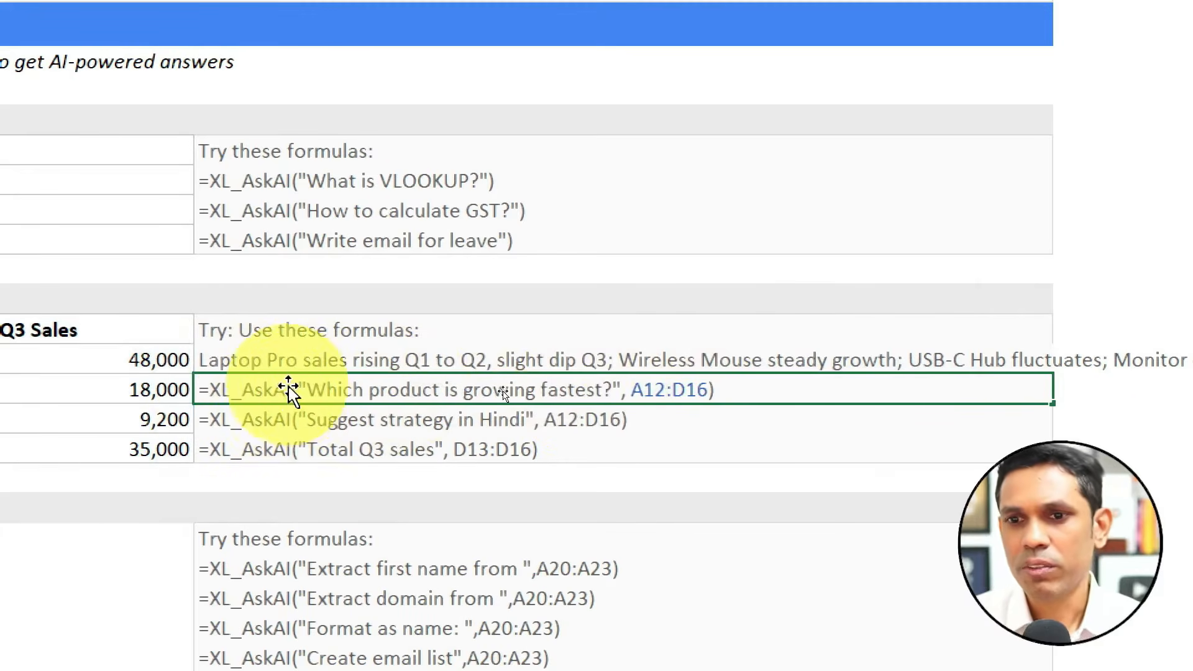
key("Return")
- Scroll across to read E14's growth-rate answer, from Laptop Pro 6.67% to Wireless Mouse 50%
left_click(385, 391)
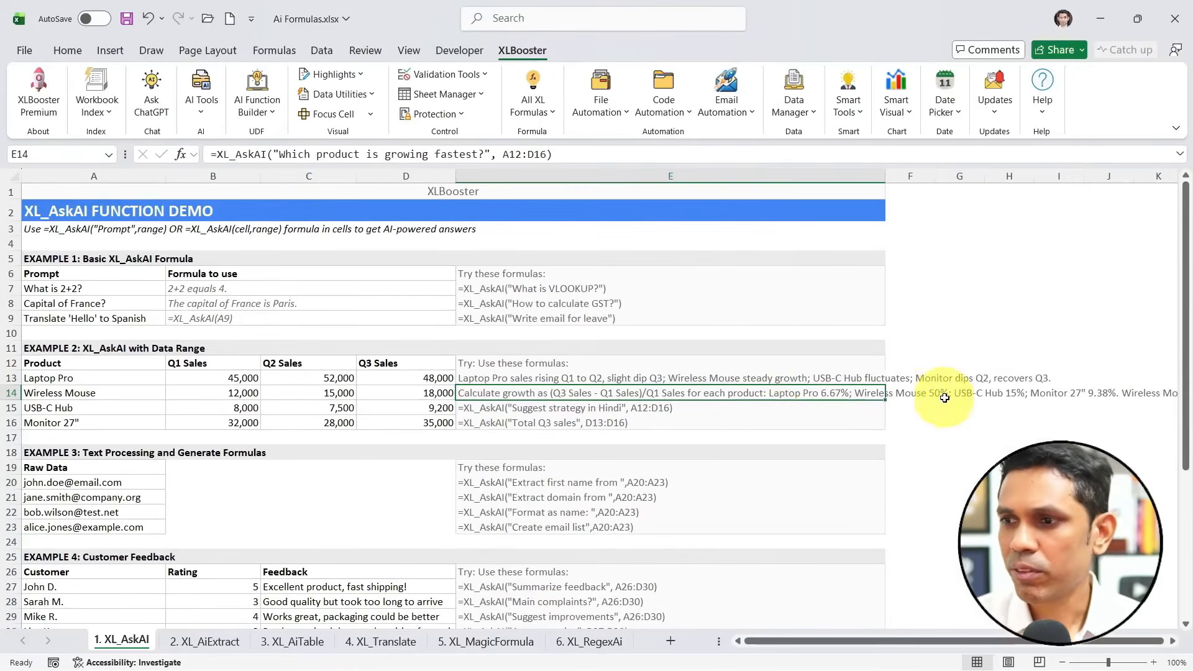
left_click_drag(920, 392, 1081, 401)
left_click_drag(945, 641, 687, 641)
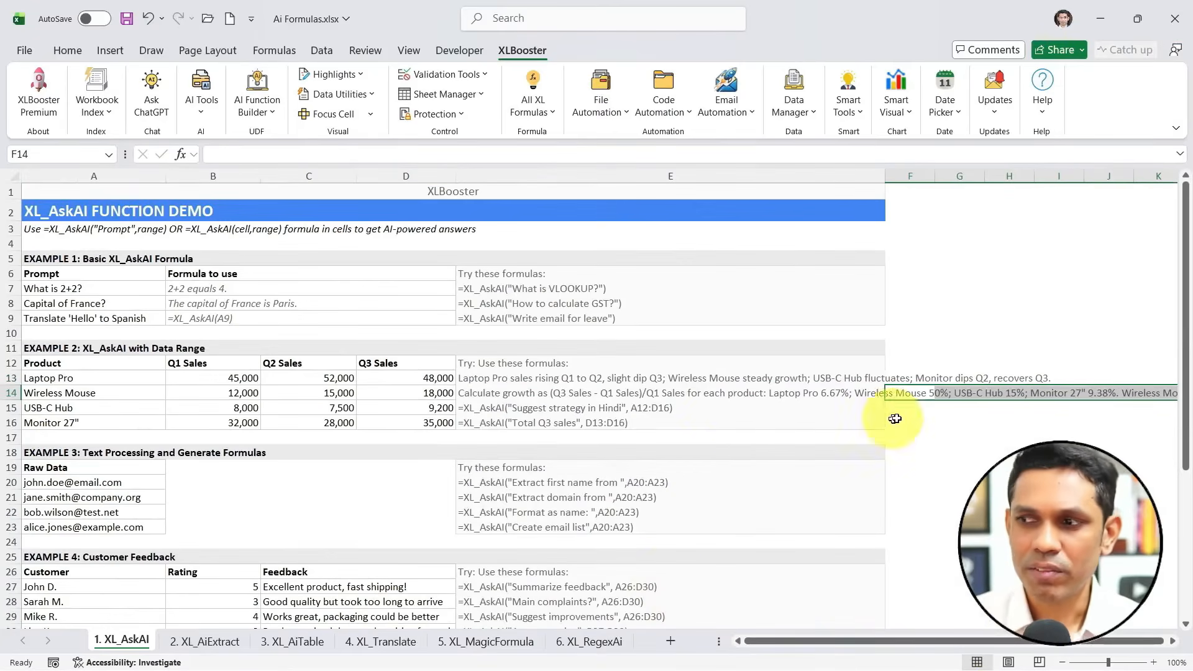
- Scroll along row 14 to read the rest of E14's AI answer
left_click(794, 396)
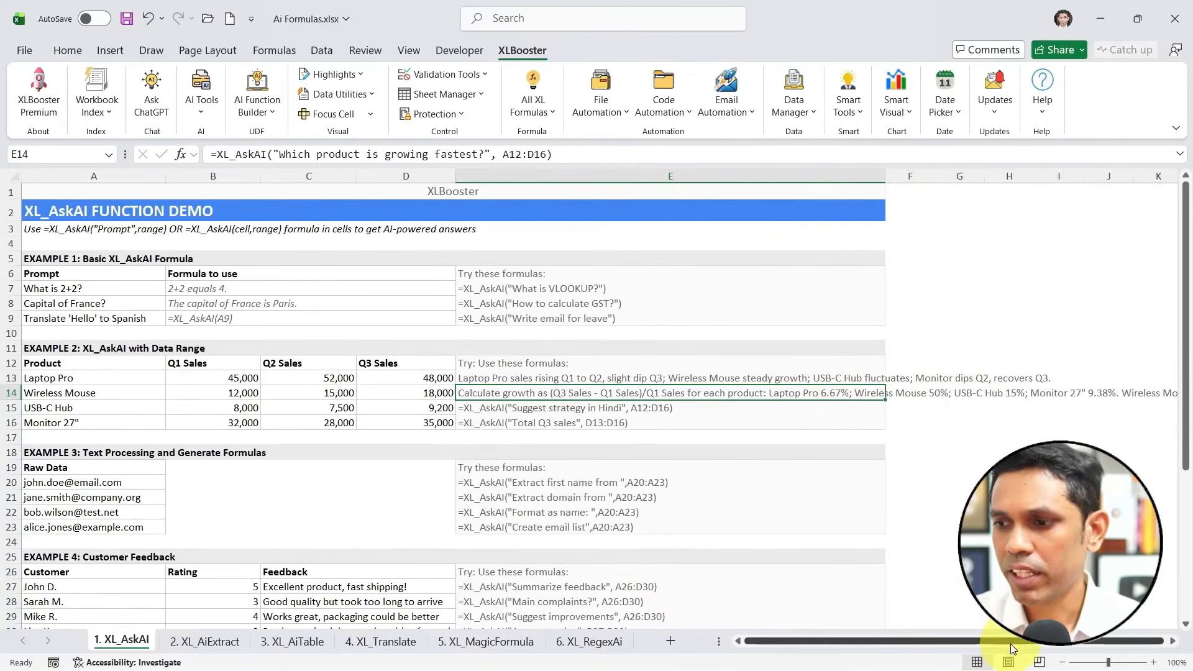
left_click_drag(1011, 642, 1099, 640)
key("Right")
key("Right")
key("Right")
key("Right")
key("Right")
key("Right")
key("Right")
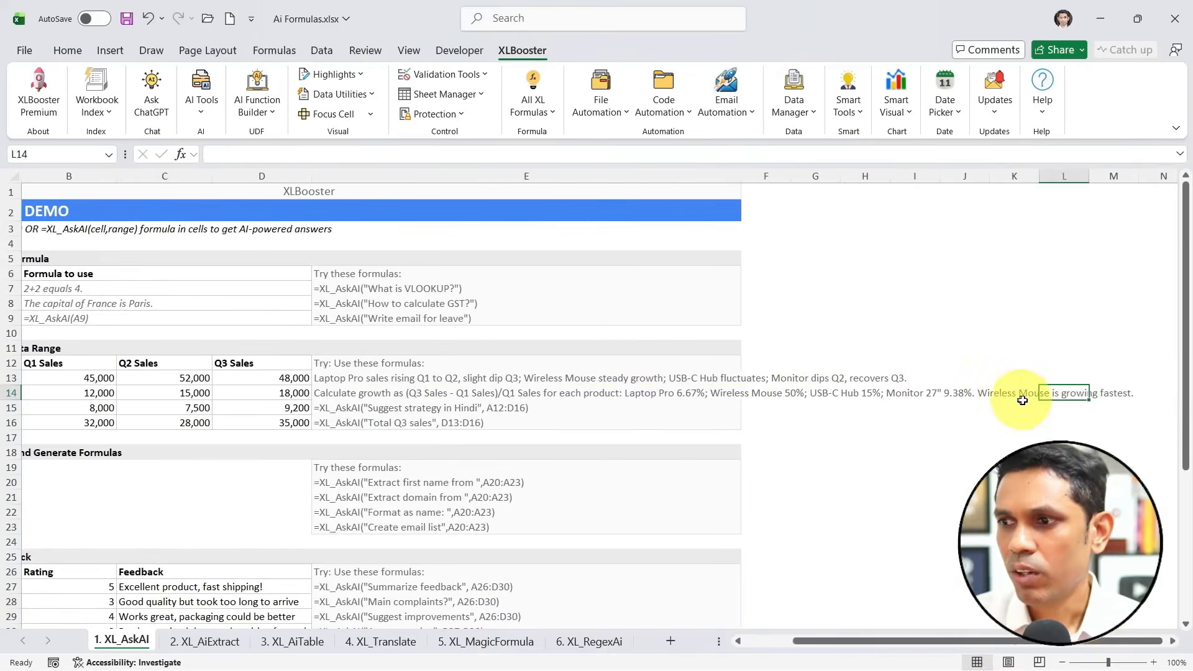
left_click_drag(945, 641, 897, 642)
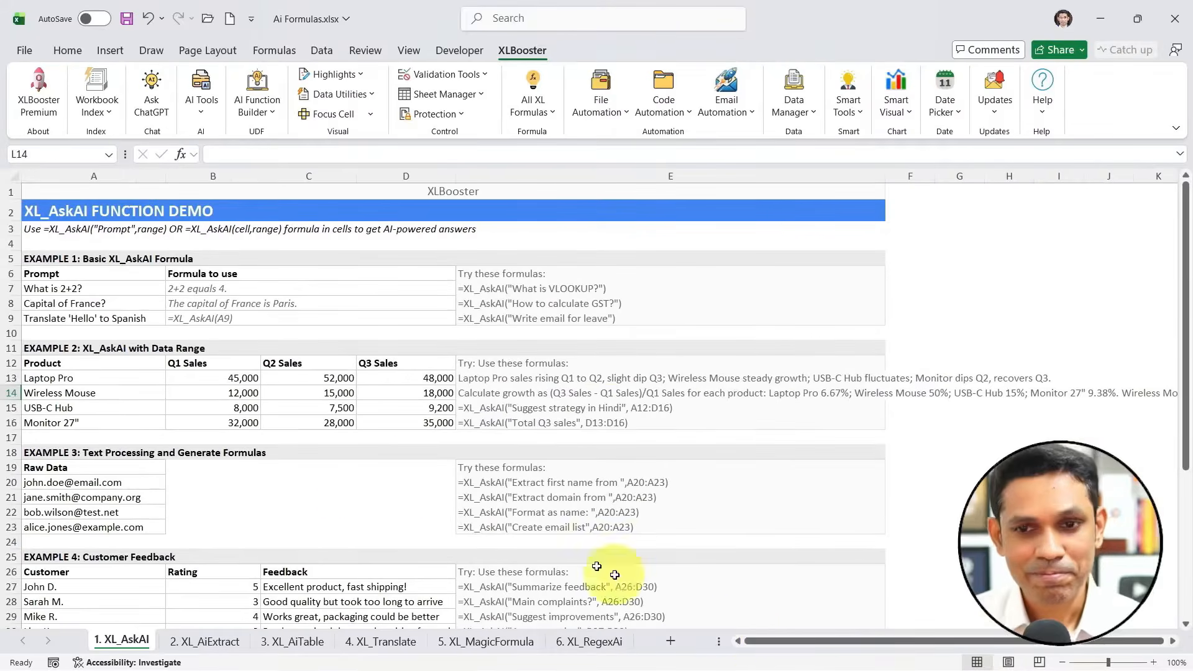
left_click(377, 392)
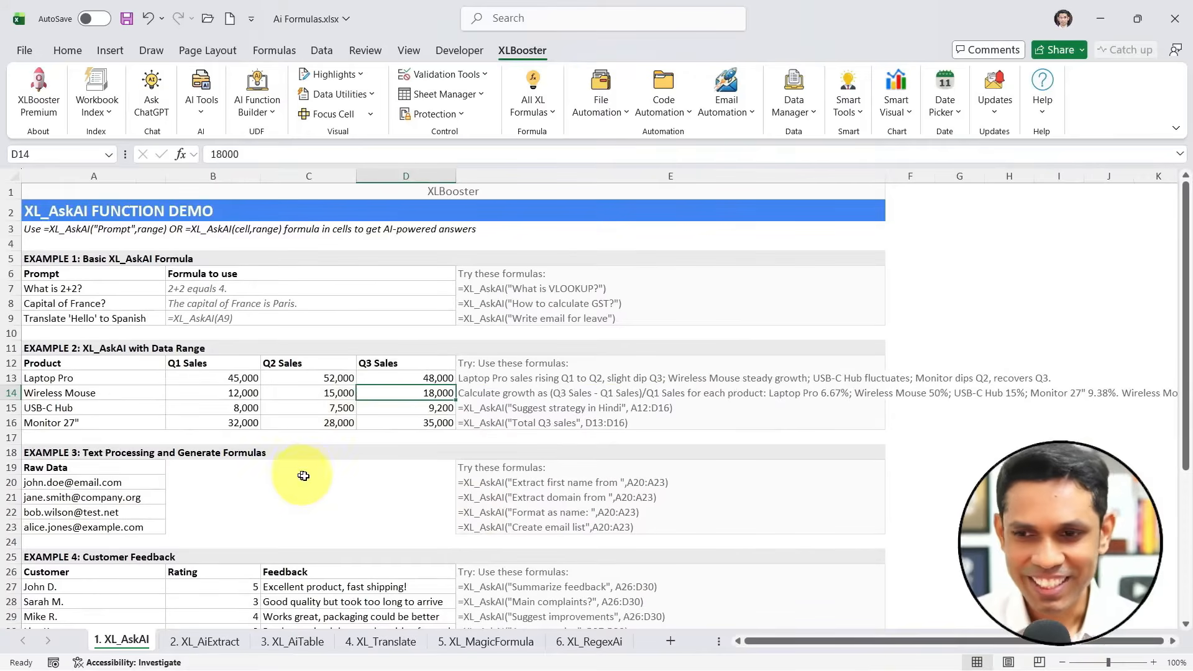
- Look over the example formulas in E20:E23, then switch to the 2. XL_AiExtract sheet
left_click_drag(465, 483, 478, 524)
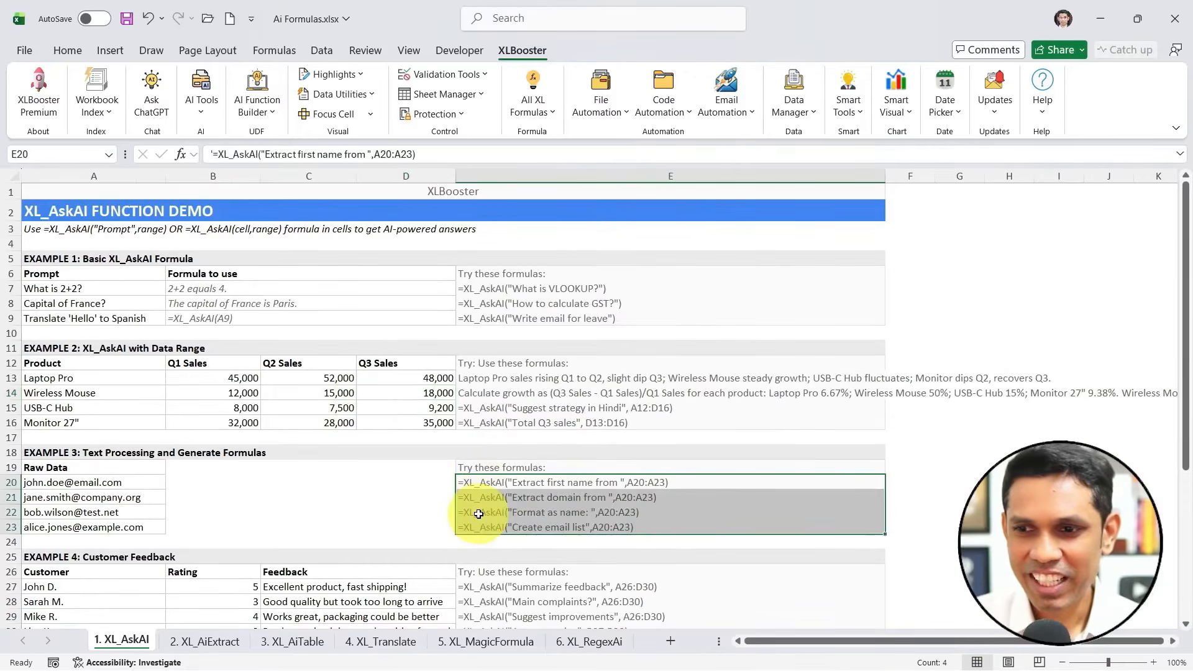
scroll(482, 498, "down", 3)
left_click_drag(487, 453, 484, 528)
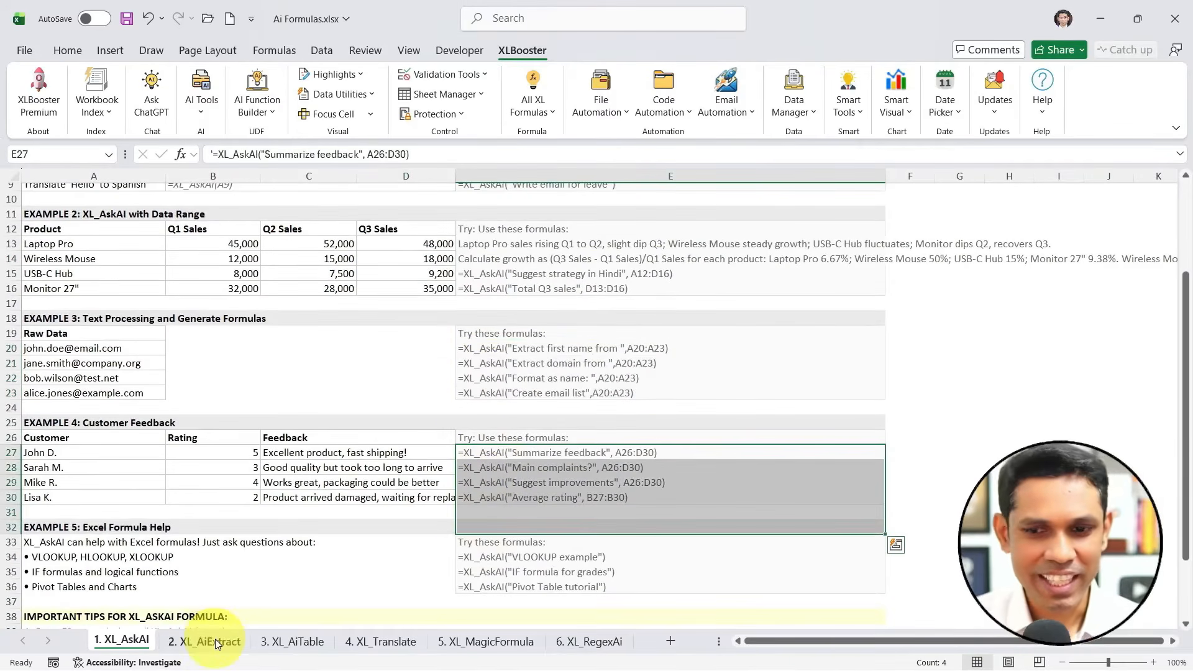
left_click(215, 639)
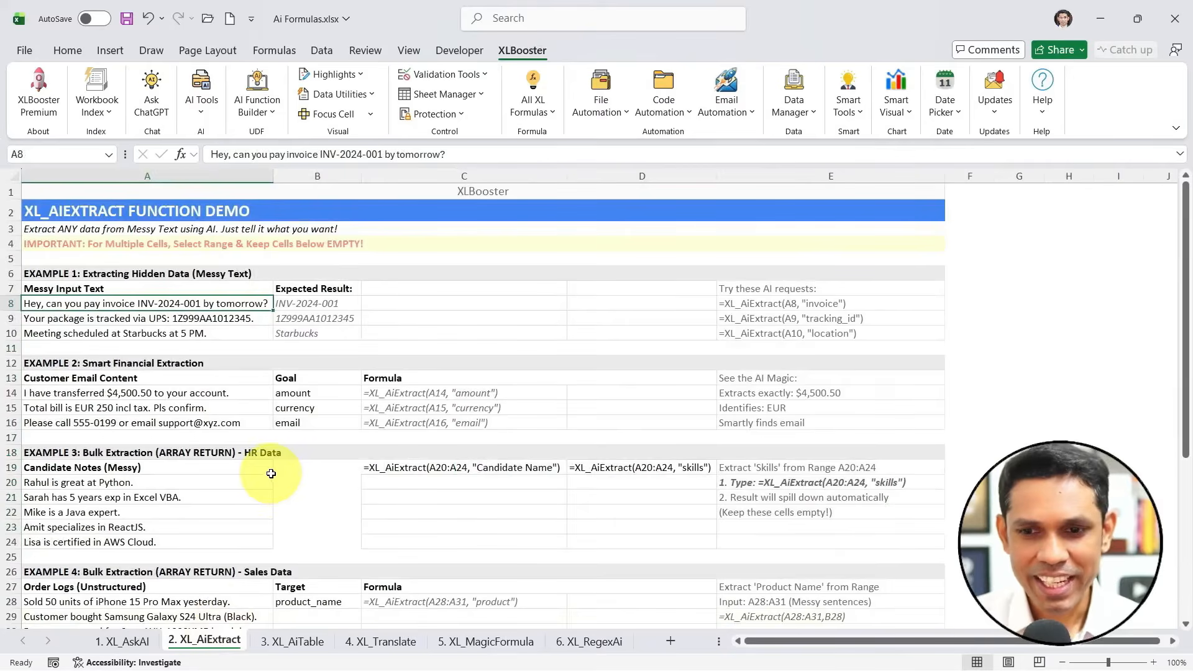
- Delete the apostrophe from E8's =XL_AiExtract(A8, "invoice") so it returns INV-2024-001
double_click(299, 303)
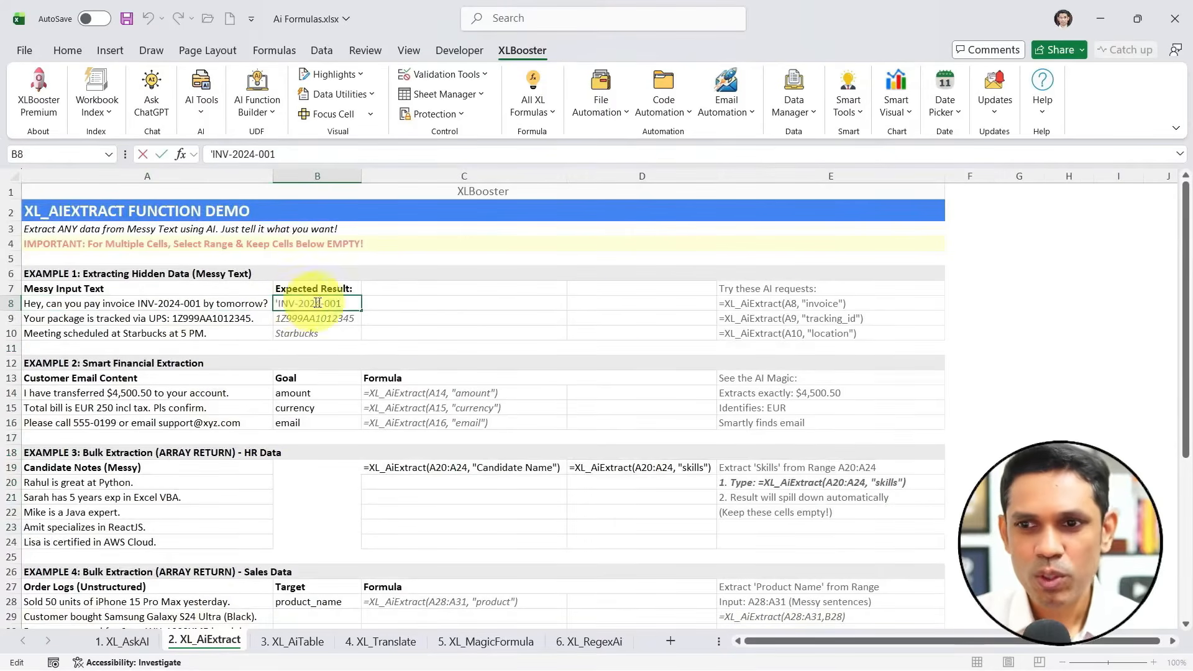
double_click(770, 303)
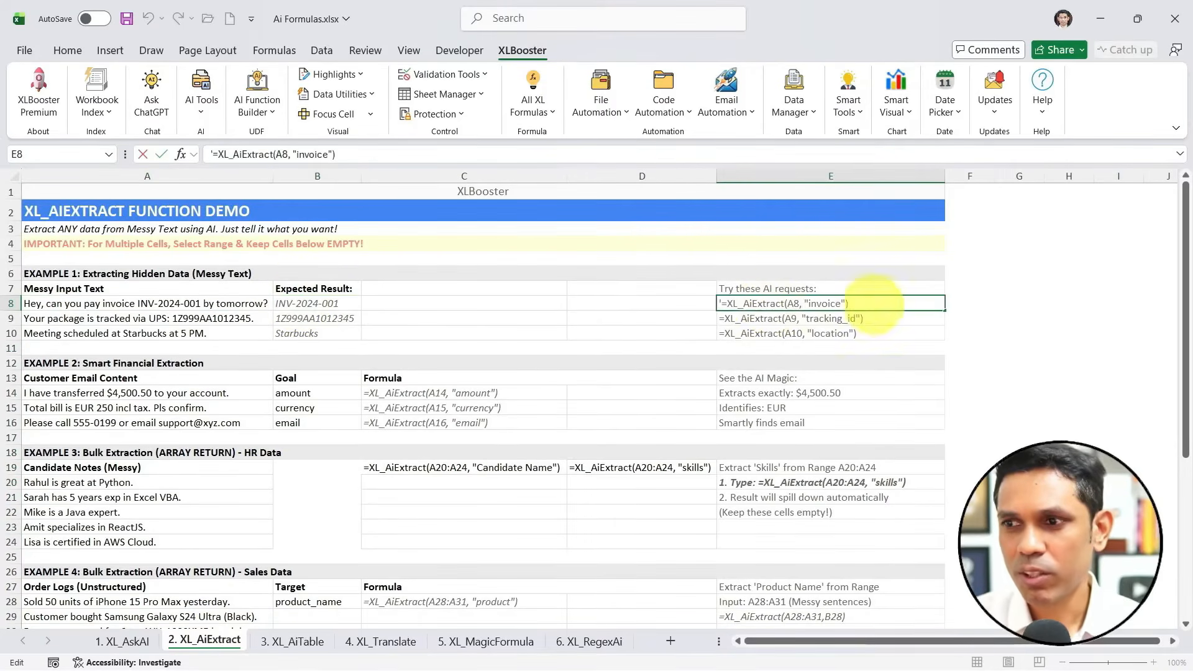
left_click_drag(842, 307, 720, 303)
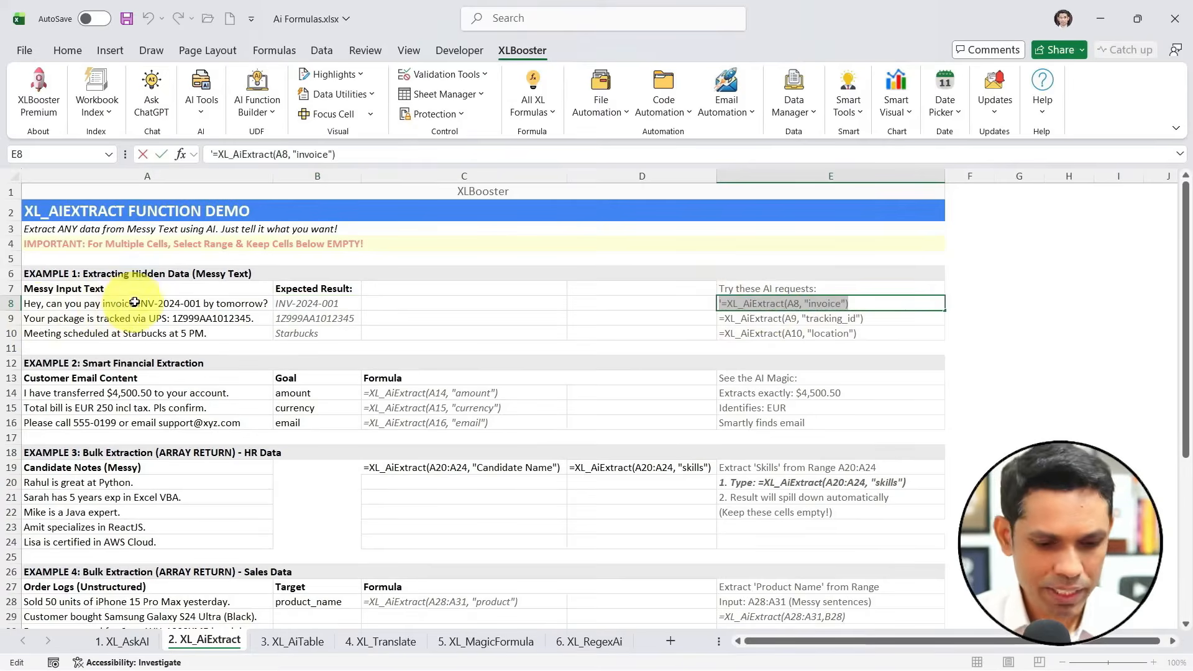
mouse_move(130, 290)
left_mouse_down()
mouse_move(180, 311)
mouse_move(202, 298)
mouse_move(186, 292)
mouse_move(198, 258)
left_mouse_up()
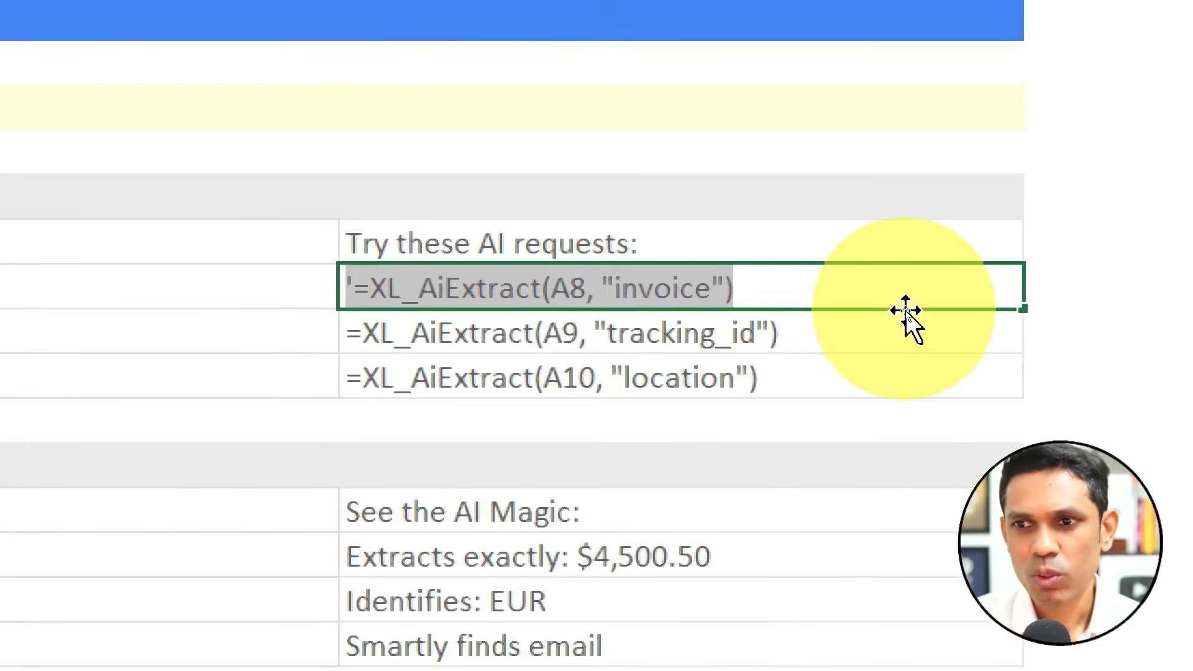
key("Home")
key("Delete")
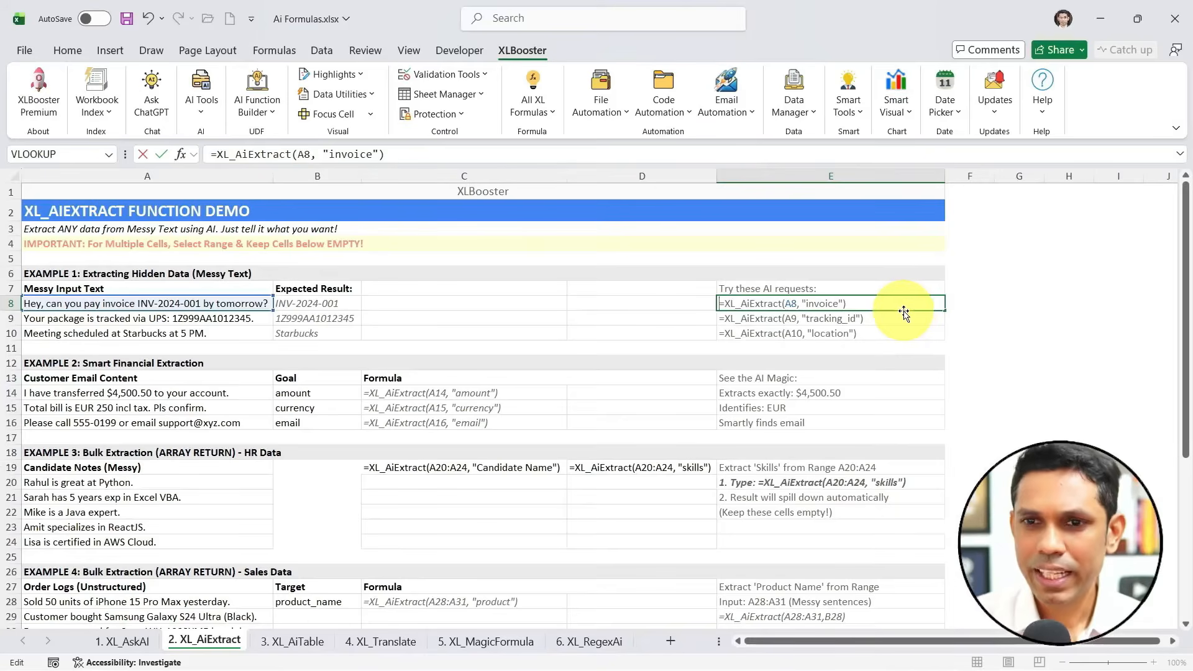
key("ctrl+2")
mouse_move(790, 298)
left_mouse_down()
mouse_move(595, 219)
mouse_move(272, 278)
left_mouse_up()
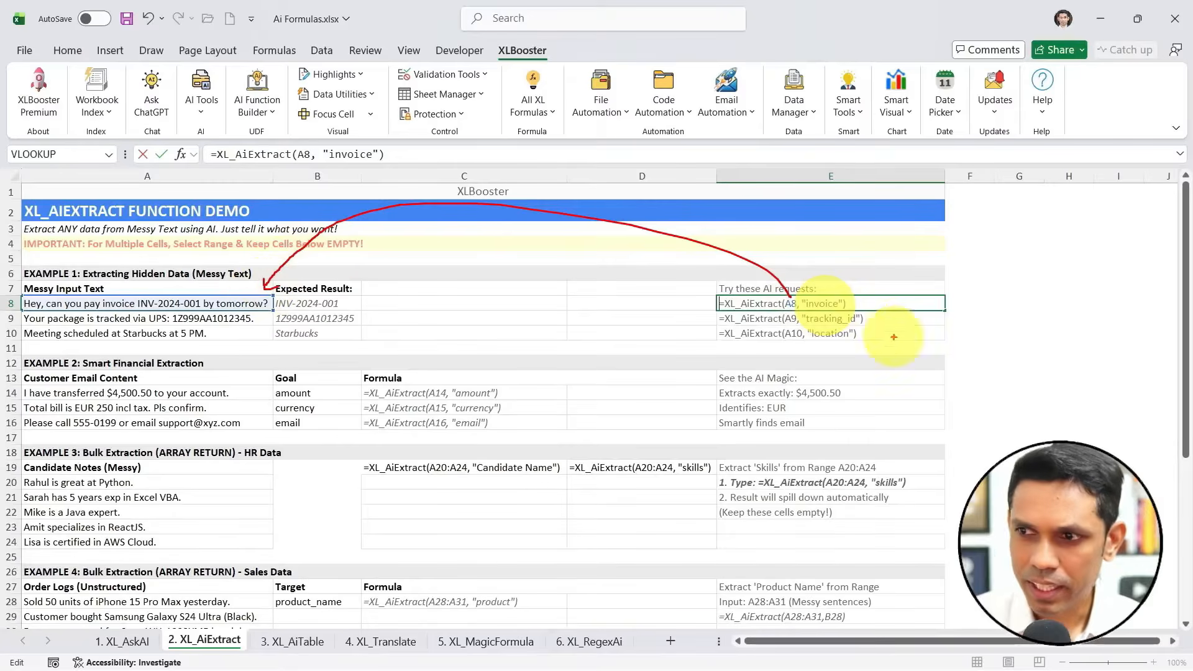
key("Escape")
key("Return")
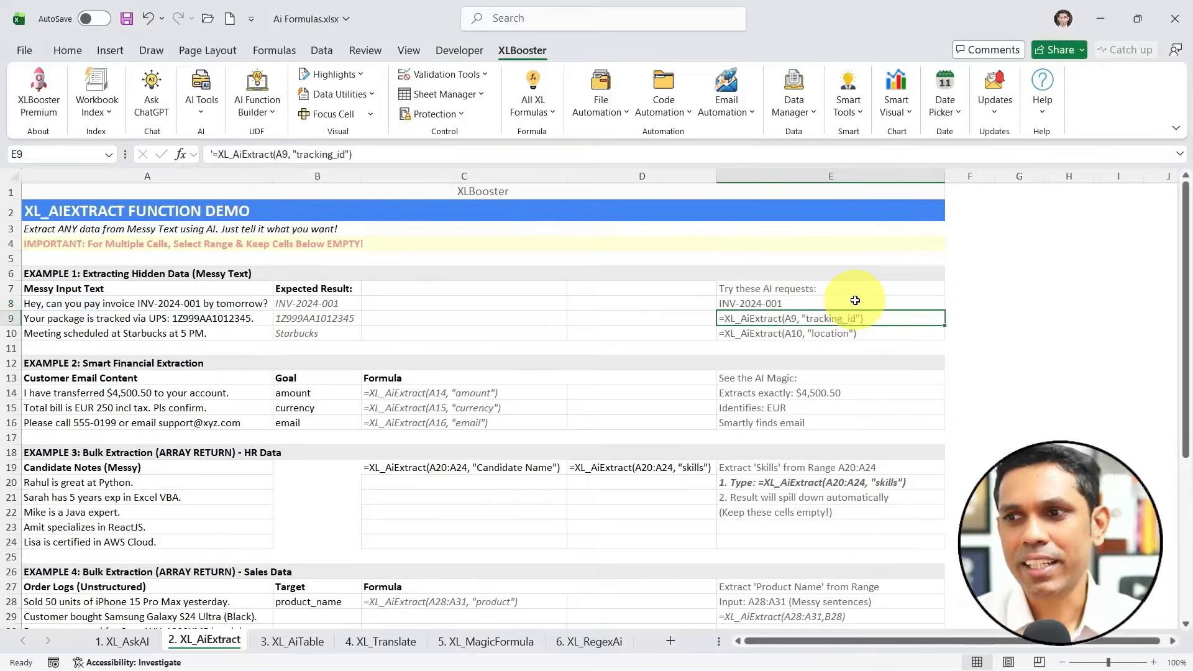
- Inspect the E9, C15 and C16 extraction formulas, then open the 3. XL_AiTable sheet
left_click(817, 303)
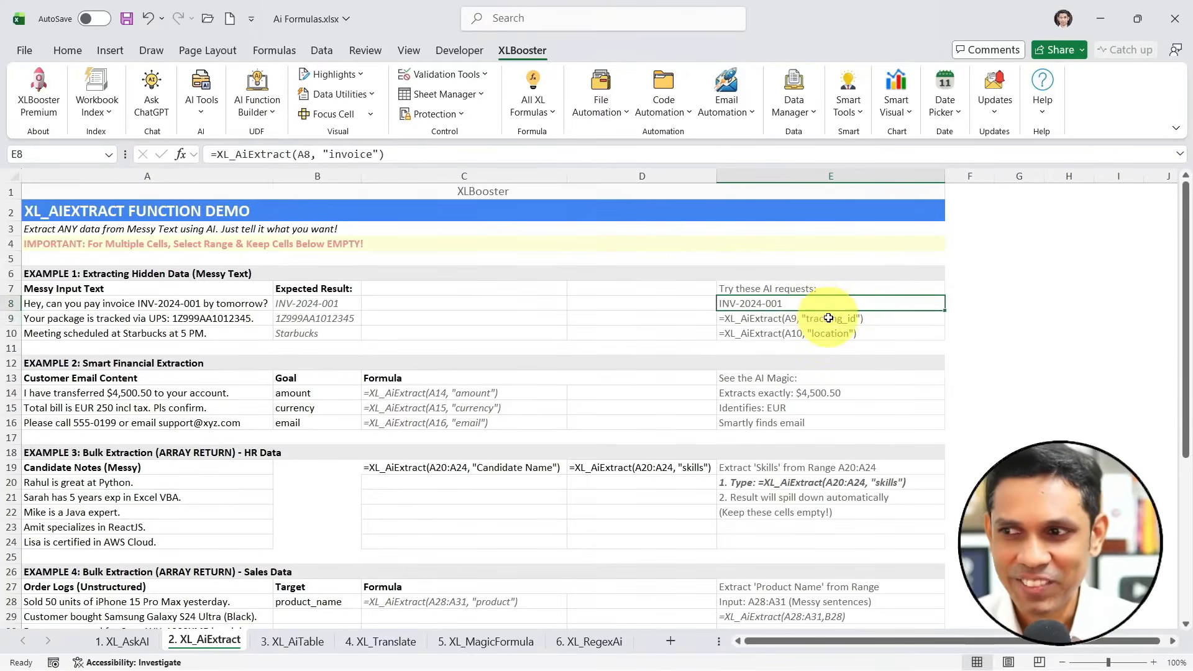
double_click(828, 318)
left_click_drag(466, 393, 462, 433)
left_click(435, 423)
left_click(460, 408)
left_click(425, 422)
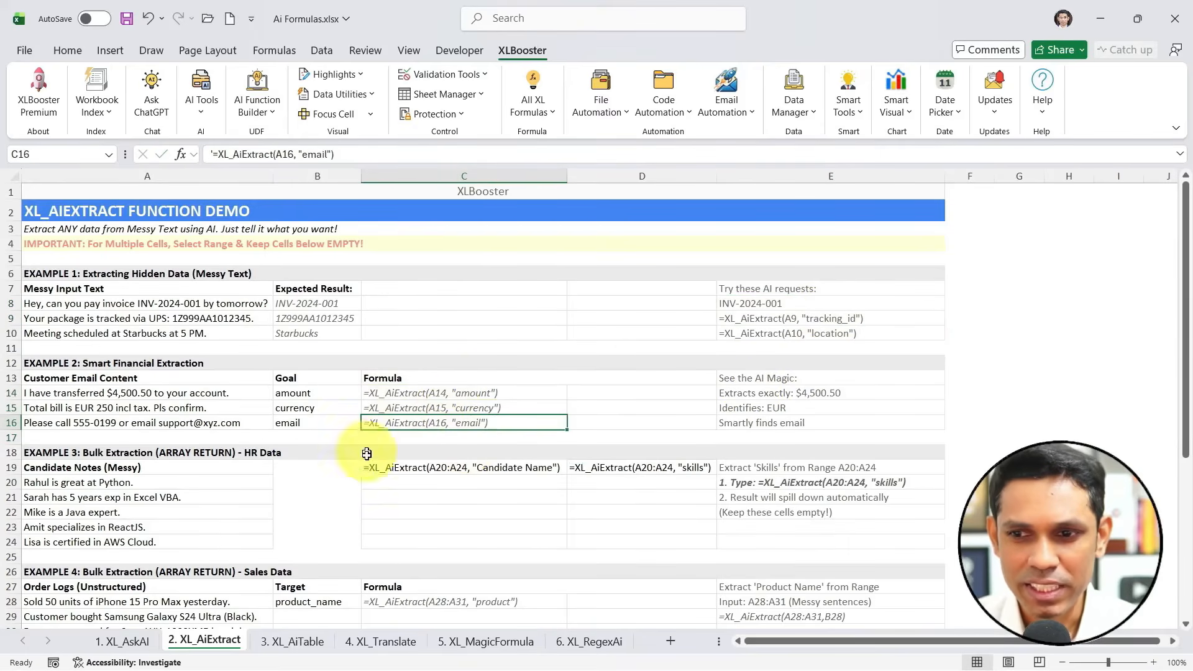
left_click(303, 642)
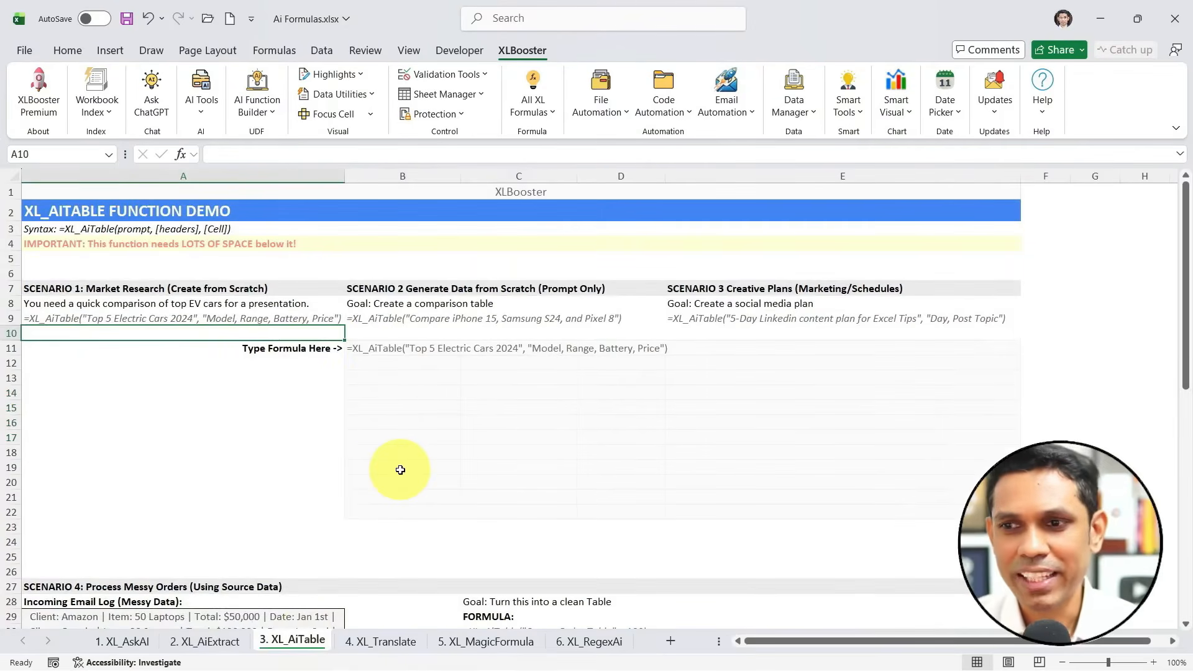
- Change the B11 prompt to 'Top 5 Electric Cars 2026' and commit the XL_AiTable formula
double_click(375, 349)
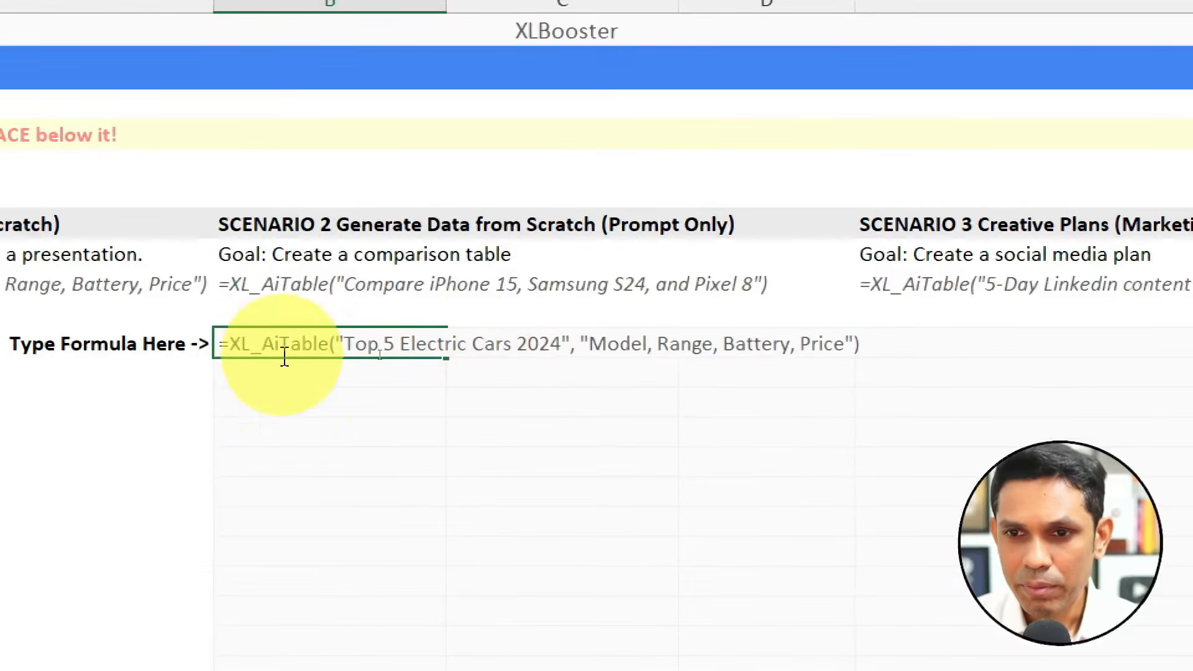
left_click_drag(252, 345, 794, 353)
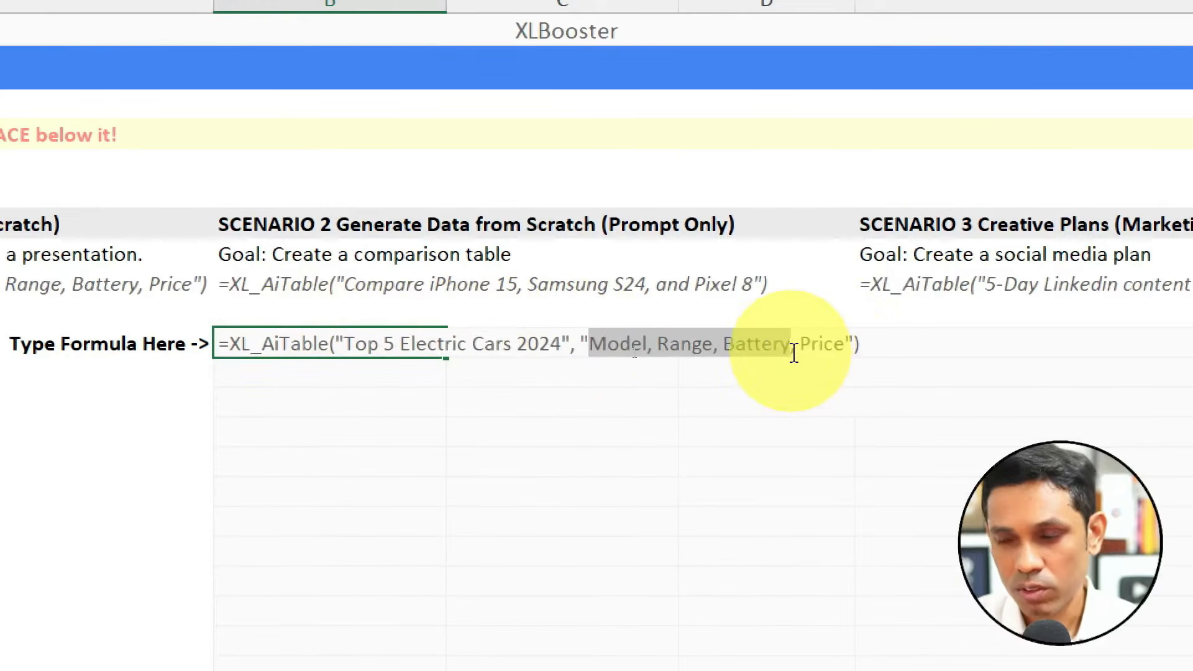
left_click_drag(795, 353, 872, 353)
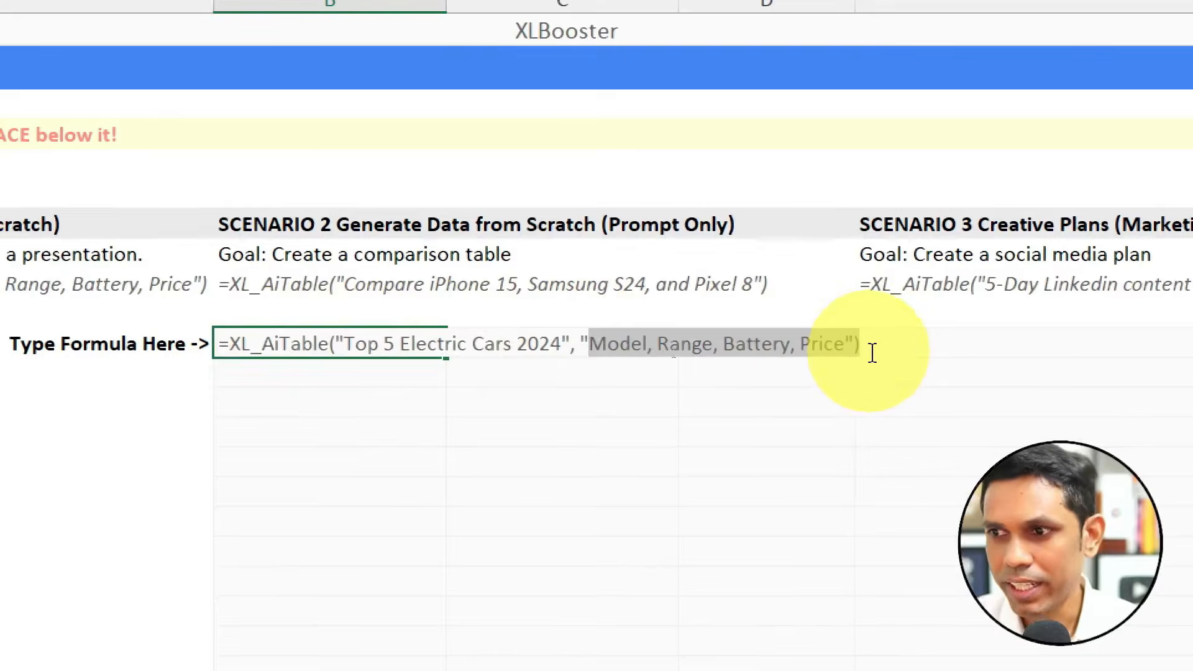
left_click_drag(355, 346, 449, 346)
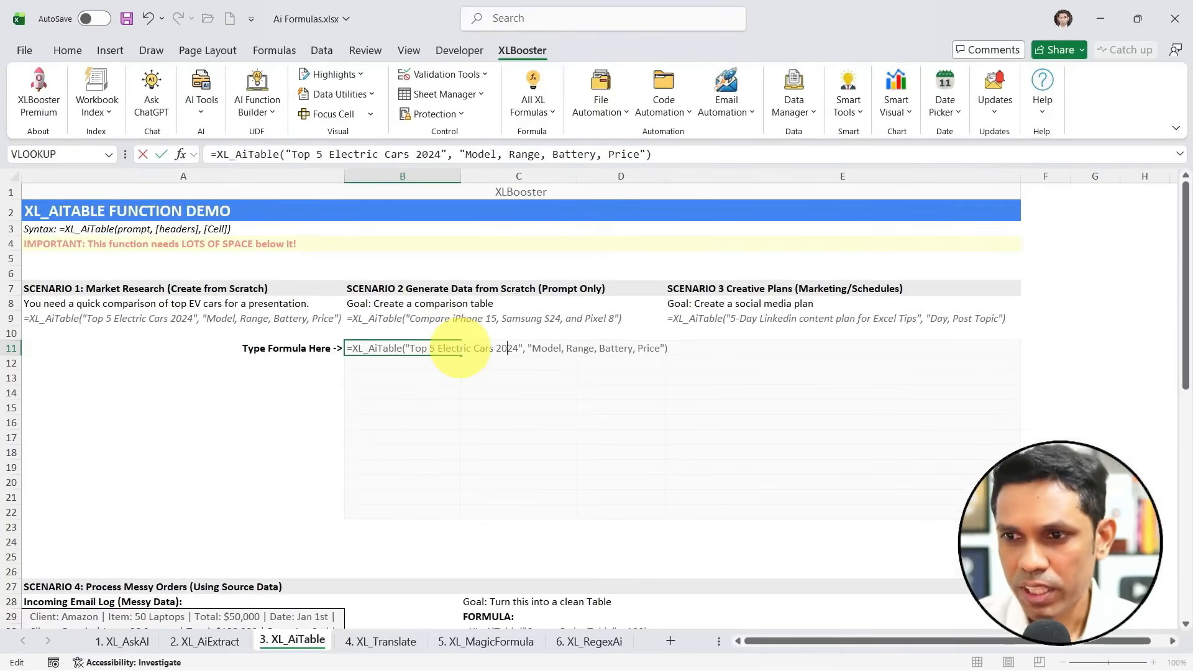
key("Delete")
type("6")
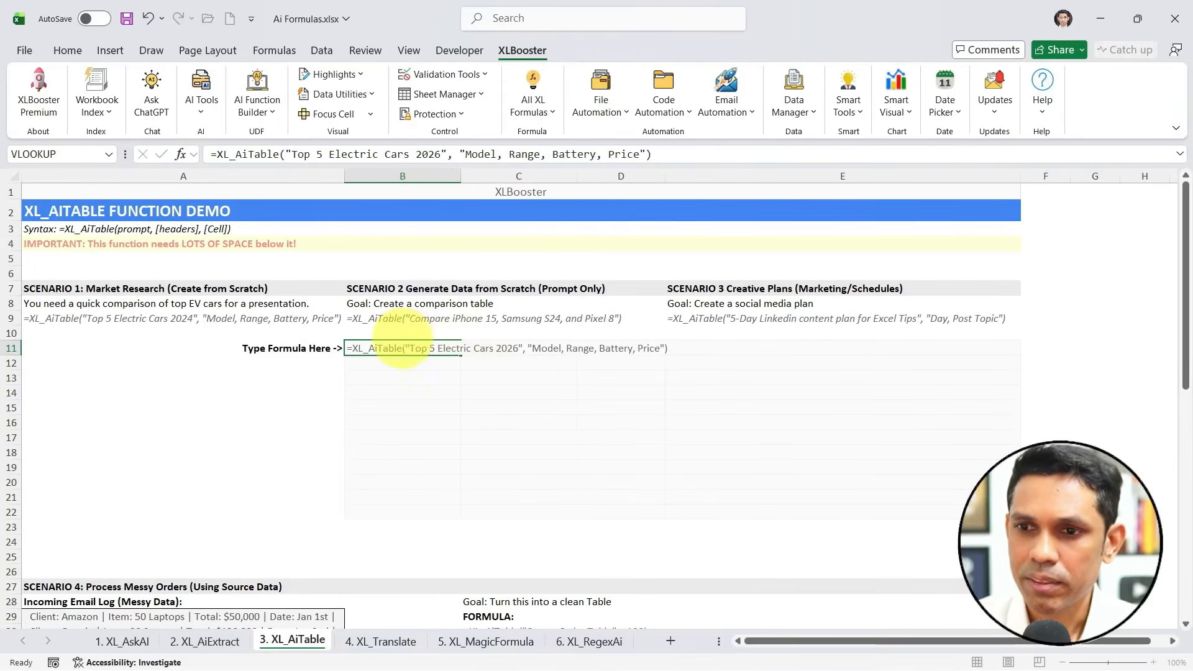
key("Return")
- Select the Model, Range, Battery and Price columns of the spilled EV table
left_click_drag(421, 354, 419, 425)
left_click_drag(487, 363, 473, 422)
left_click_drag(612, 363, 603, 422)
left_click_drag(706, 365, 747, 432)
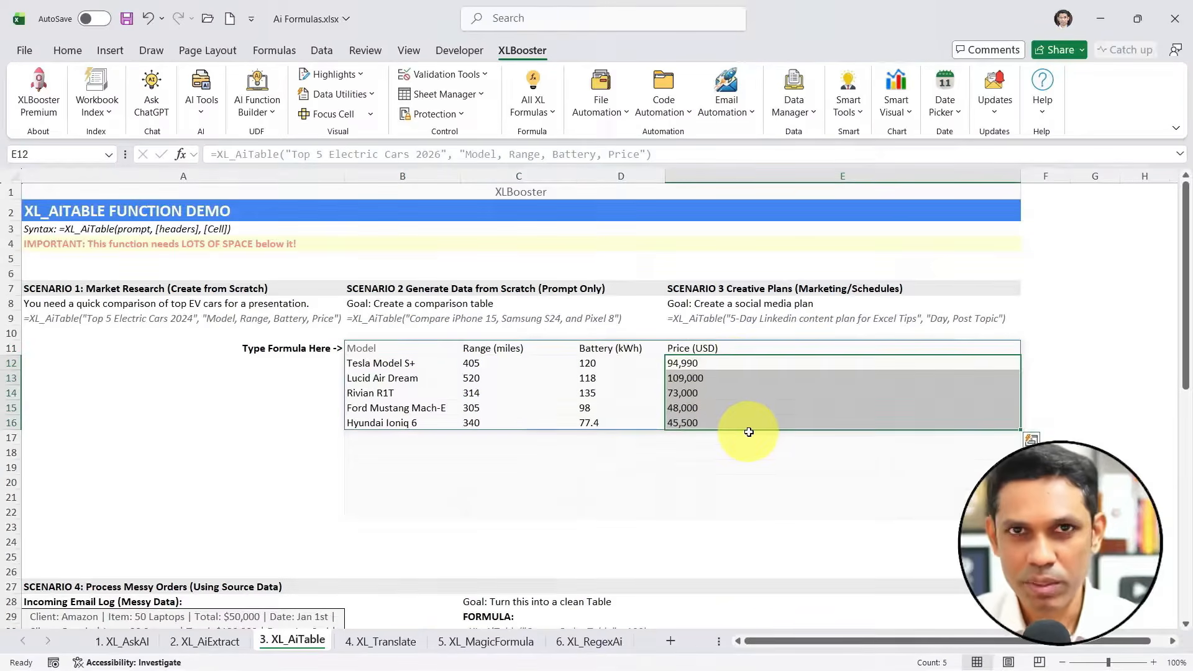
key("ctrl+2")
mouse_move(718, 361)
left_mouse_down()
mouse_move(769, 362)
mouse_move(740, 377)
mouse_move(761, 374)
mouse_move(742, 411)
mouse_move(762, 426)
left_mouse_up()
mouse_move(718, 354)
left_mouse_down()
mouse_move(755, 429)
mouse_move(622, 373)
left_mouse_up()
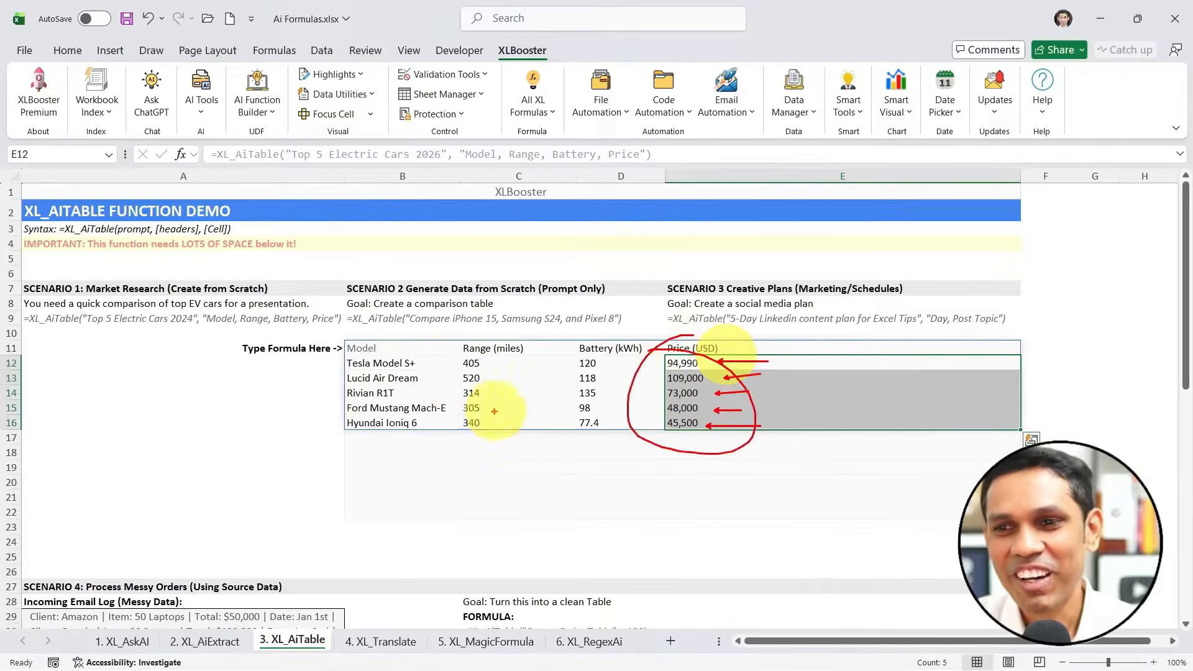
key("Escape")
- Review B11's XL_AiTable formula arguments, then switch to the 4. XL_Translate sheet
left_click(402, 349)
double_click(401, 349)
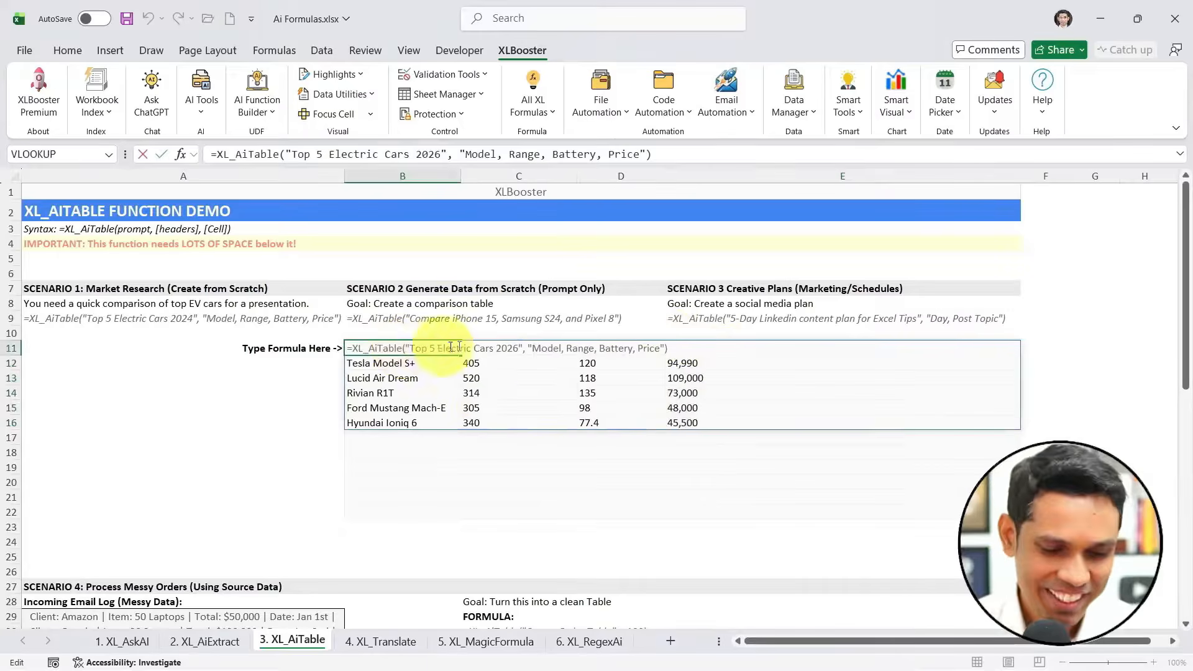
left_click_drag(479, 338, 452, 286)
mouse_move(559, 340)
left_mouse_down()
mouse_move(585, 291)
mouse_move(636, 300)
left_mouse_up()
left_click_drag(417, 359, 432, 400)
left_click_drag(622, 359, 617, 413)
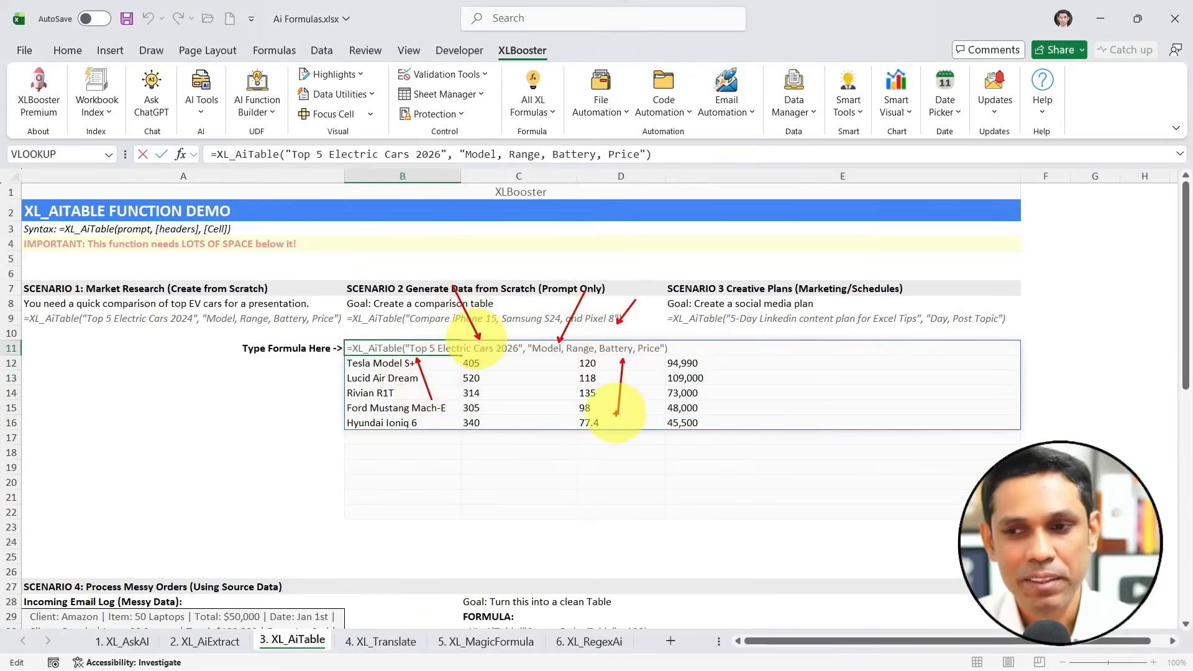
key("Escape")
key("Escape")
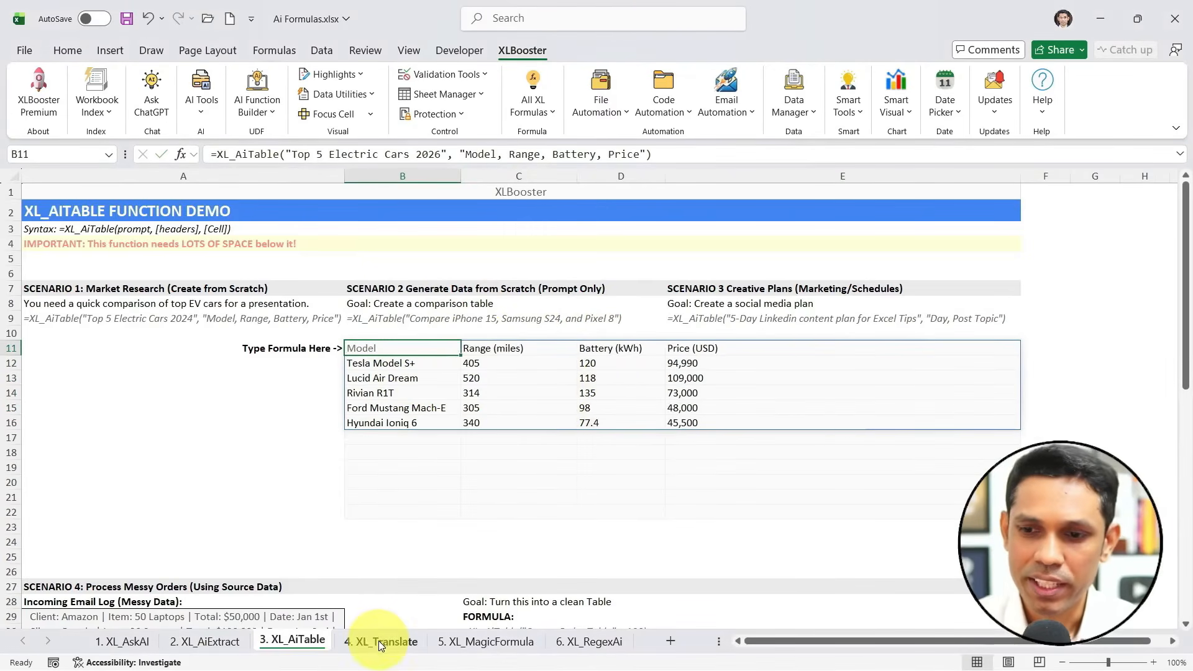
left_click(381, 644)
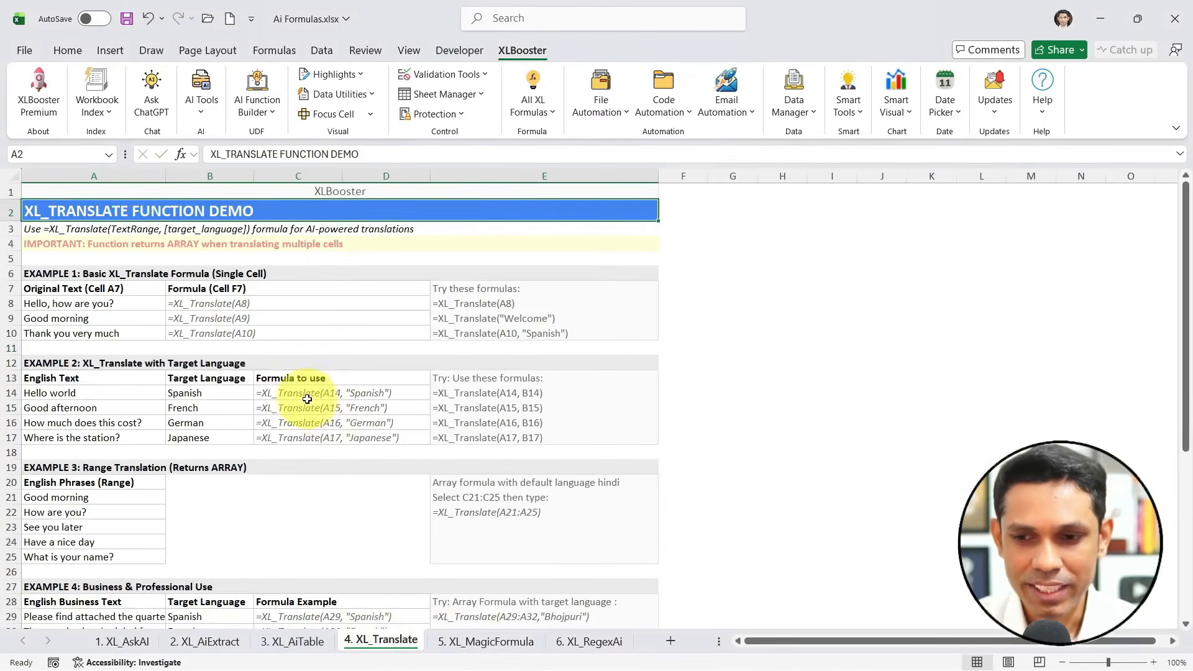
- Delete the apostrophe before =XL_Translate(A8) in B8 to get the Hindi translation
left_click(203, 308)
double_click(187, 304)
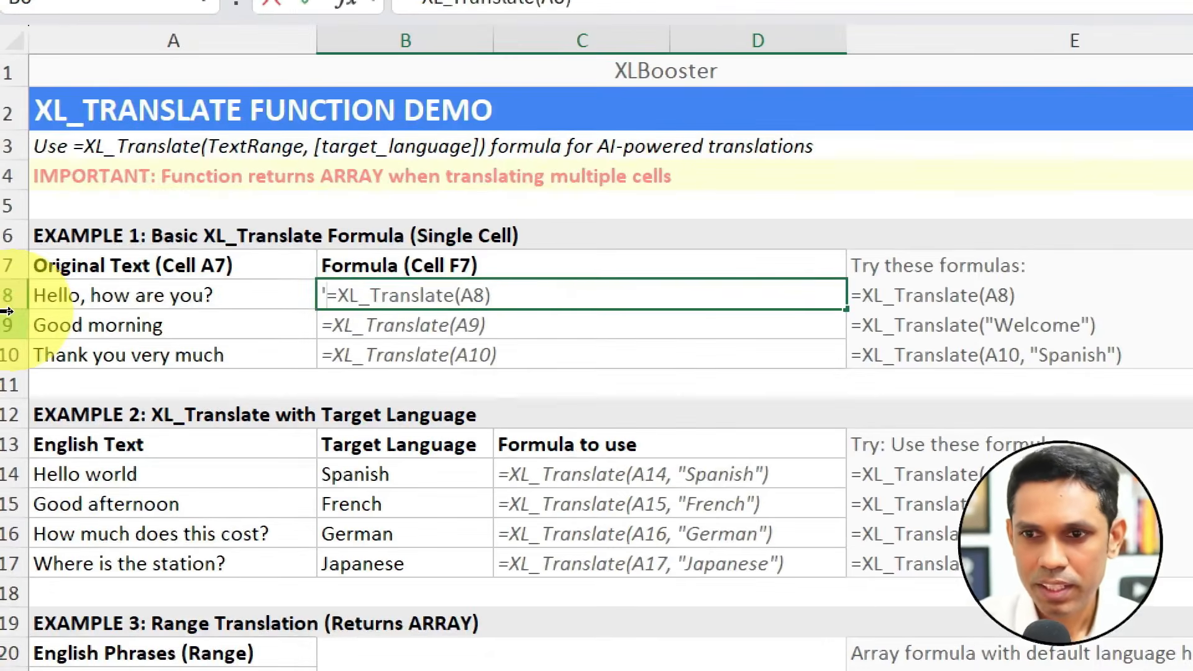
key("Home")
key("Delete")
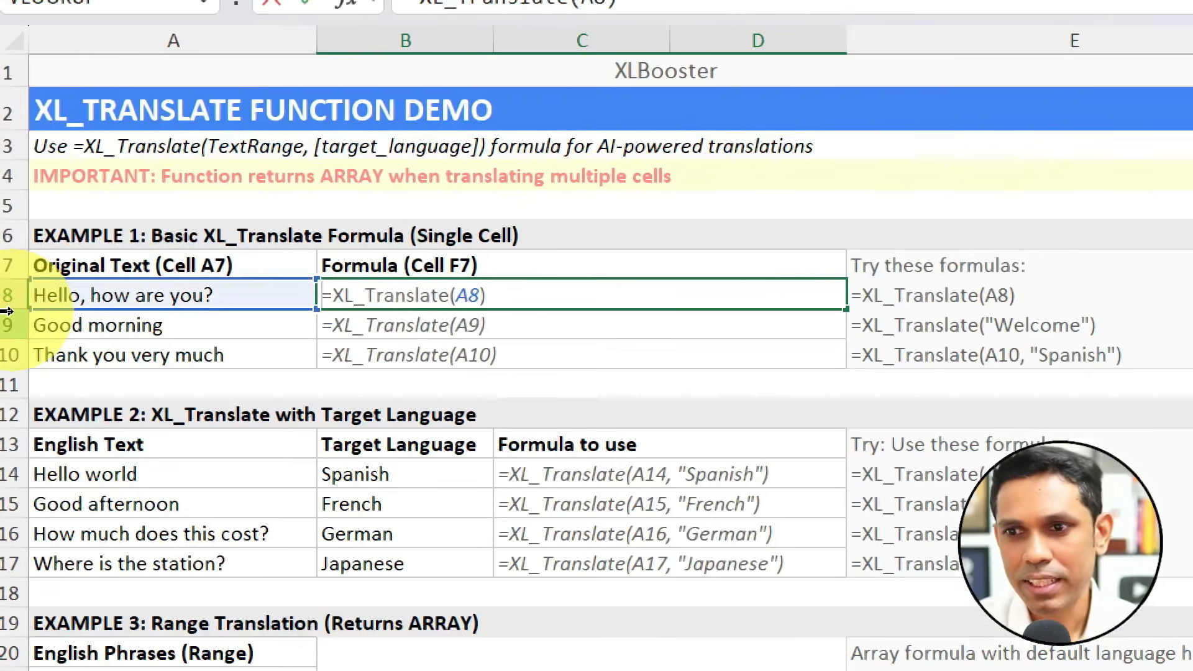
key("ctrl+Return")
key("Return")
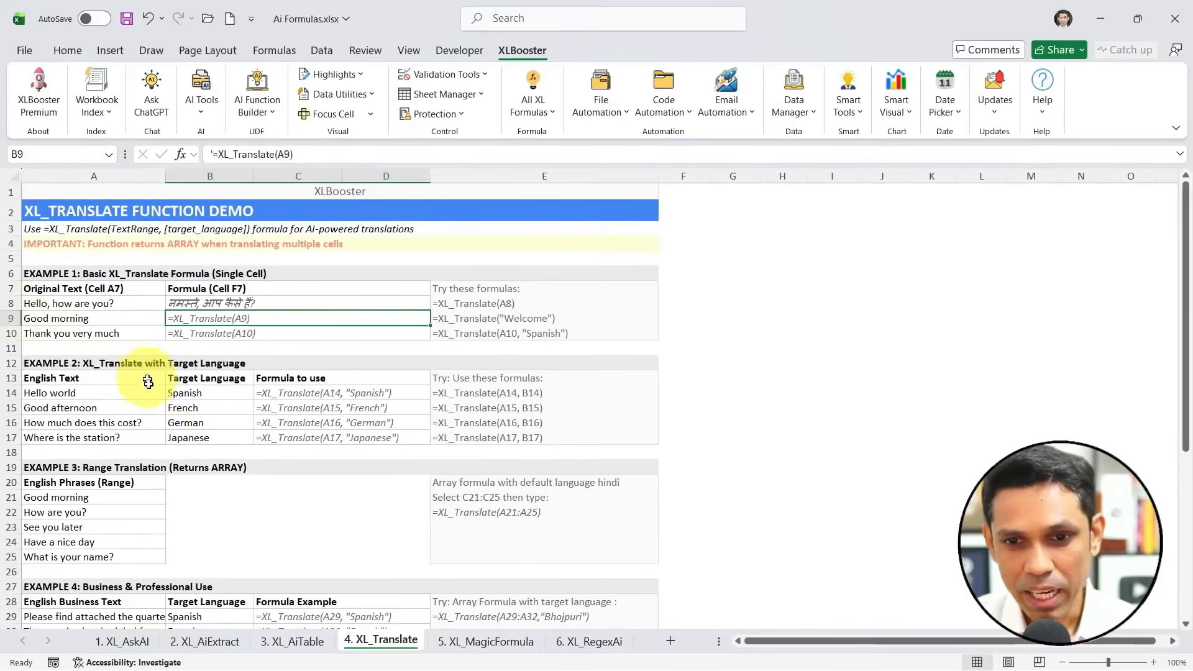
- Review the Spanish translation formula in C14 and B8's formula, leaving both unchanged
scroll(156, 442, "down", 3)
scroll(156, 444, "down", 3)
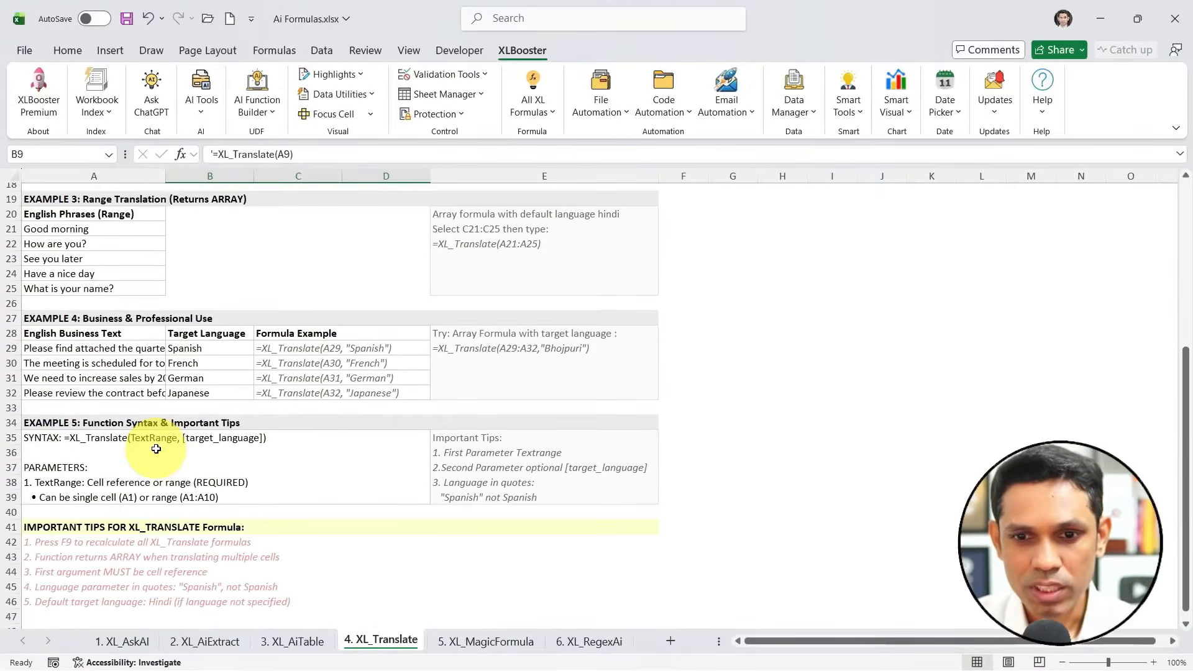
scroll(387, 446, "up", 3)
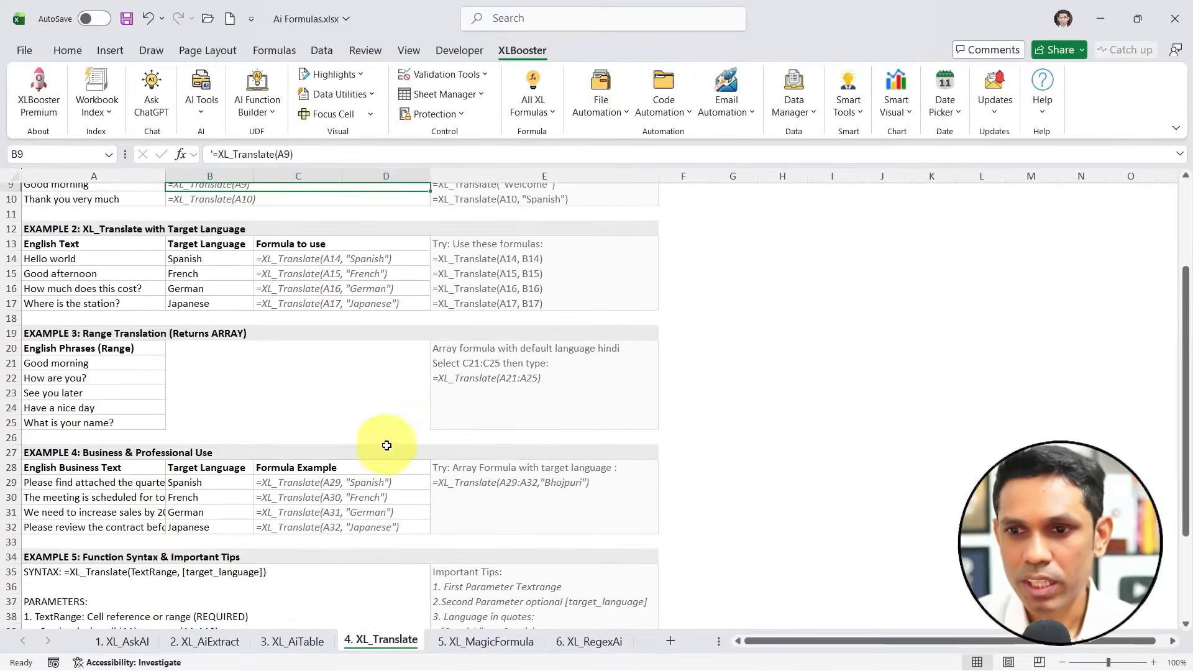
scroll(375, 458, "up", 3)
scroll(375, 509, "down", 3)
scroll(353, 382, "up", 1)
double_click(390, 305)
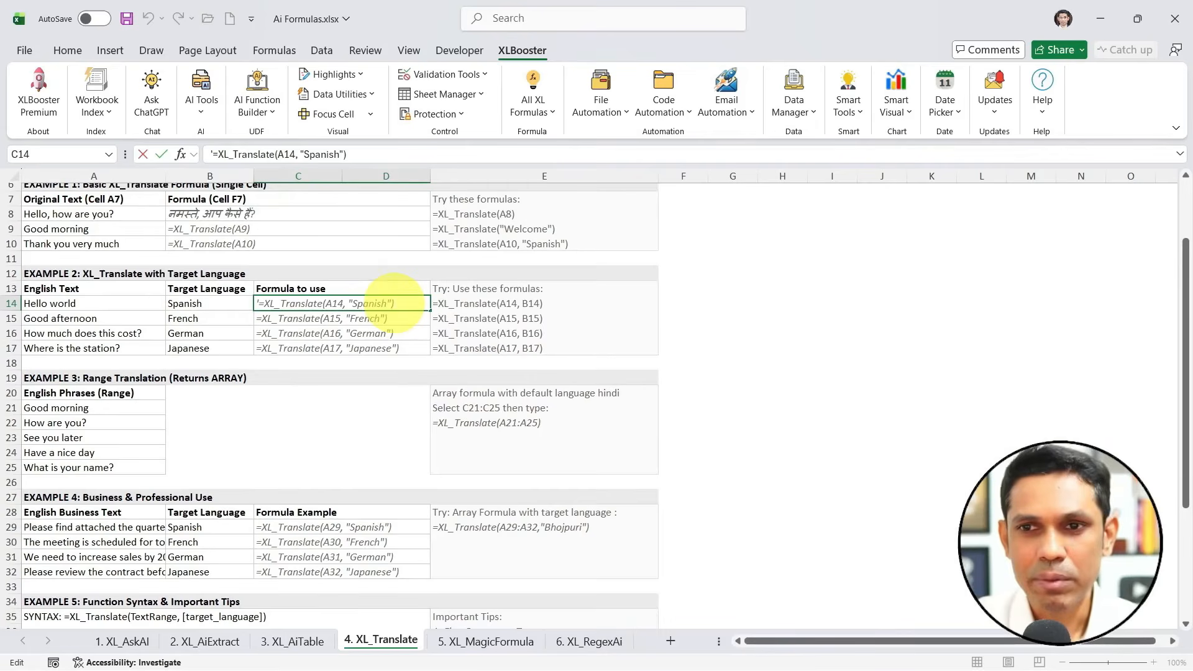
left_click(245, 214)
double_click(249, 214)
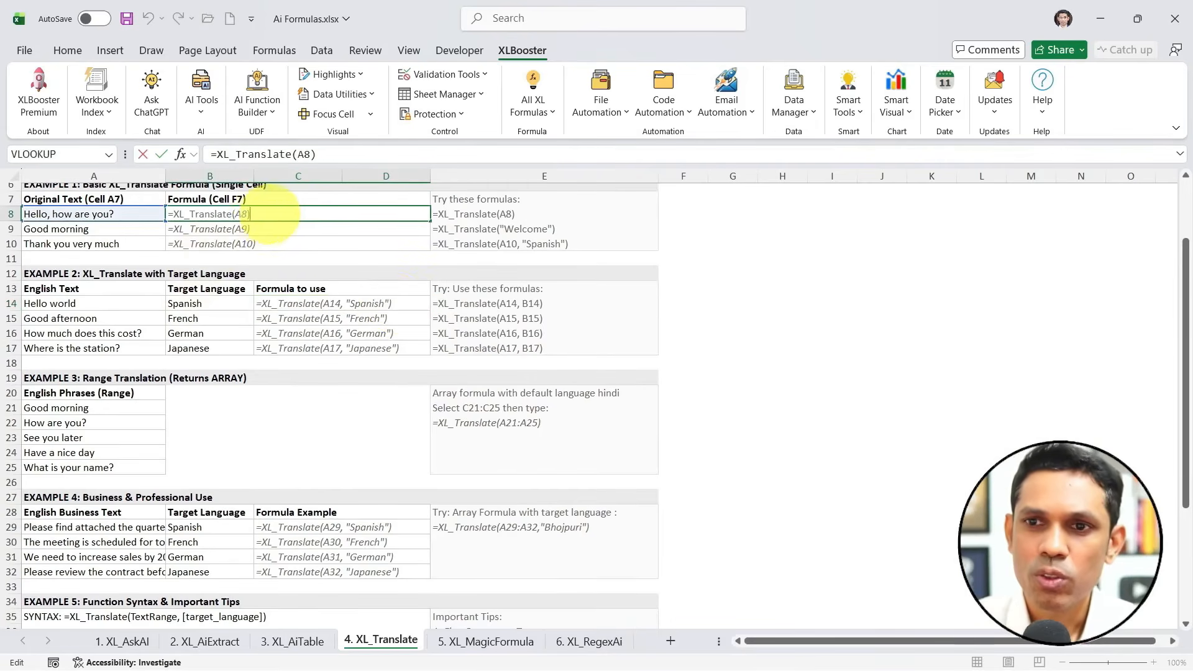
left_click(349, 305)
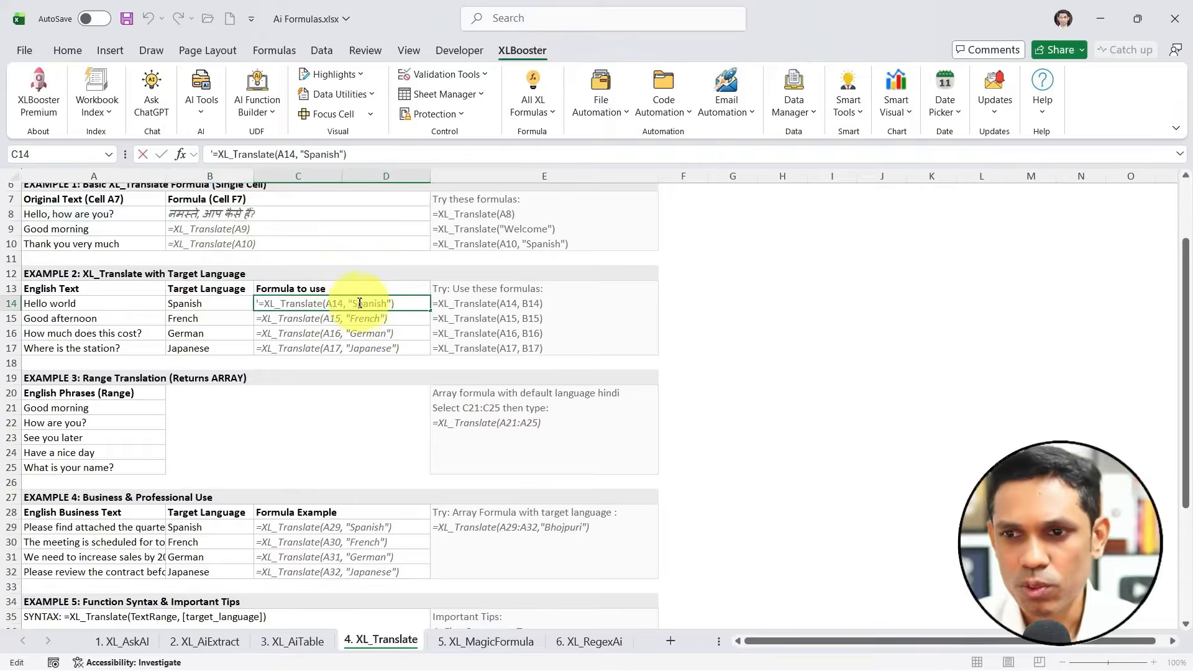
double_click(359, 303)
left_click_drag(359, 303, 404, 302)
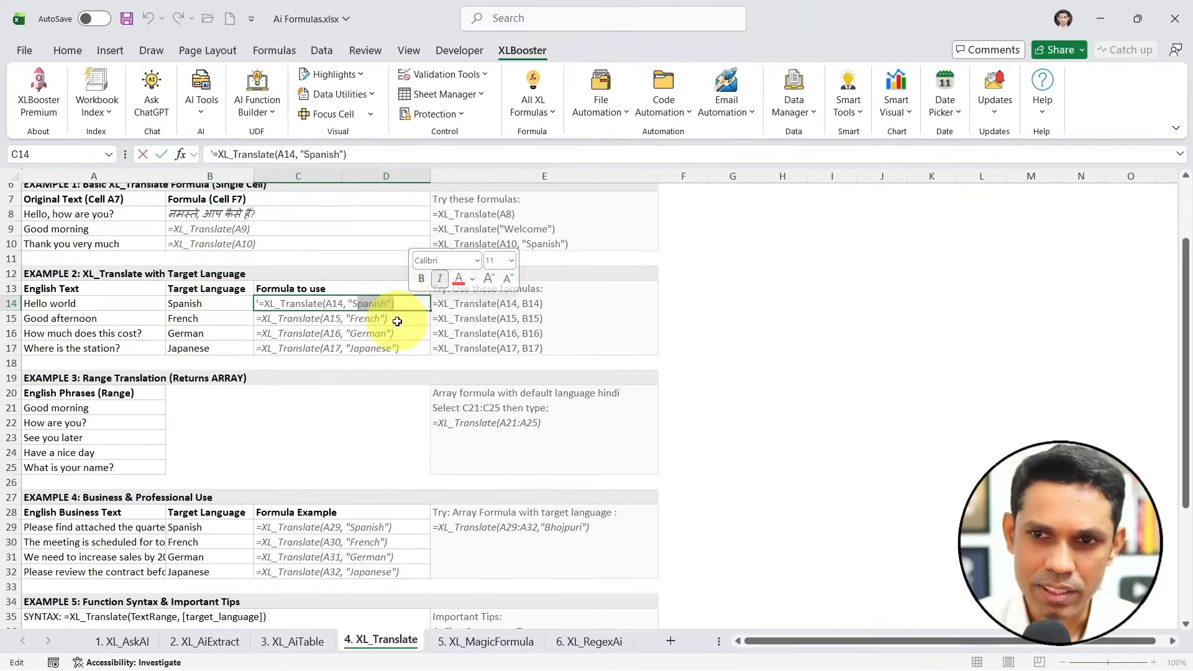
left_click(805, 277)
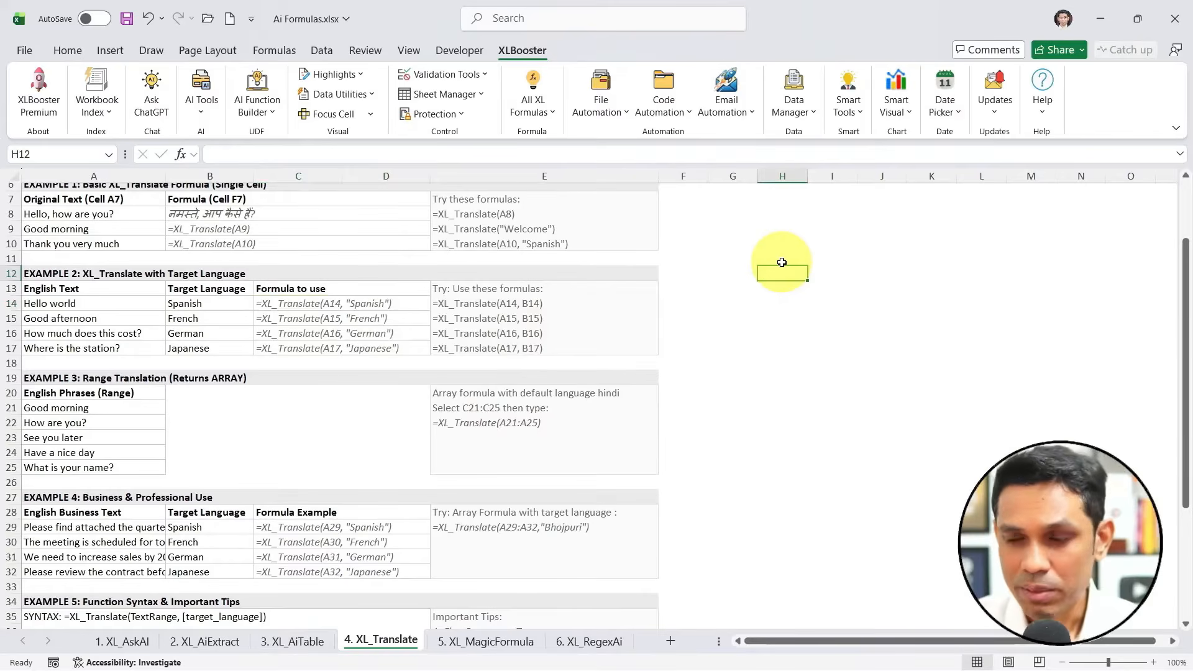
- Run Data Utilities > Fill Random Num / Text on H10:H22, answering No to get random names
left_click(781, 241)
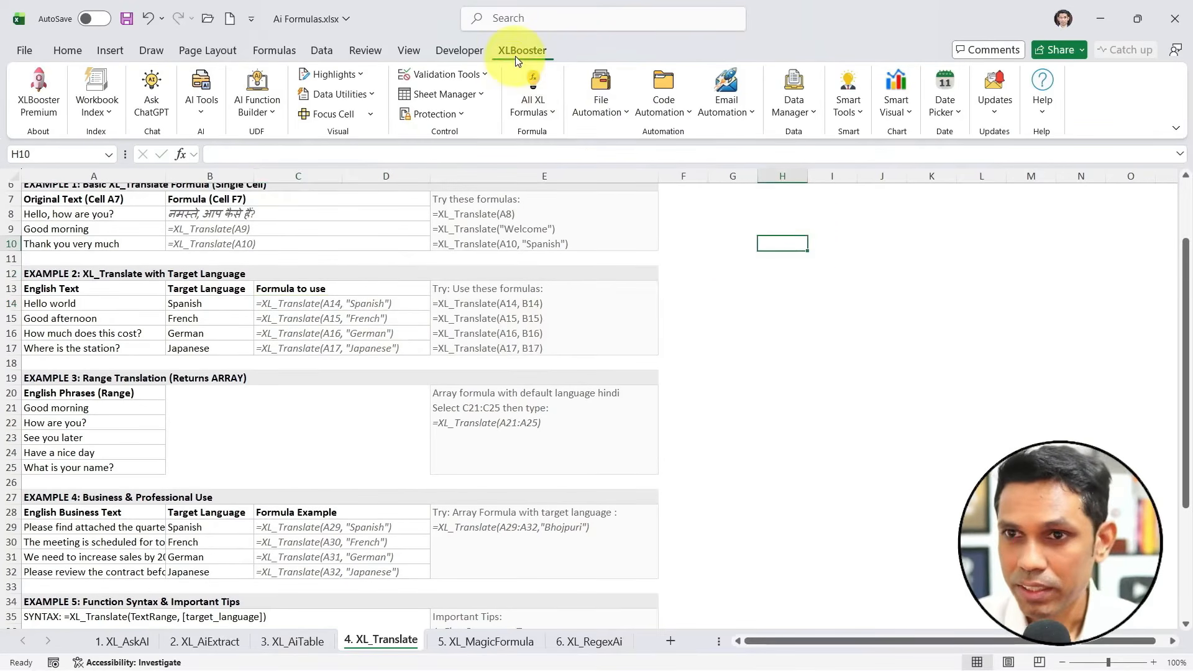
left_click(363, 95)
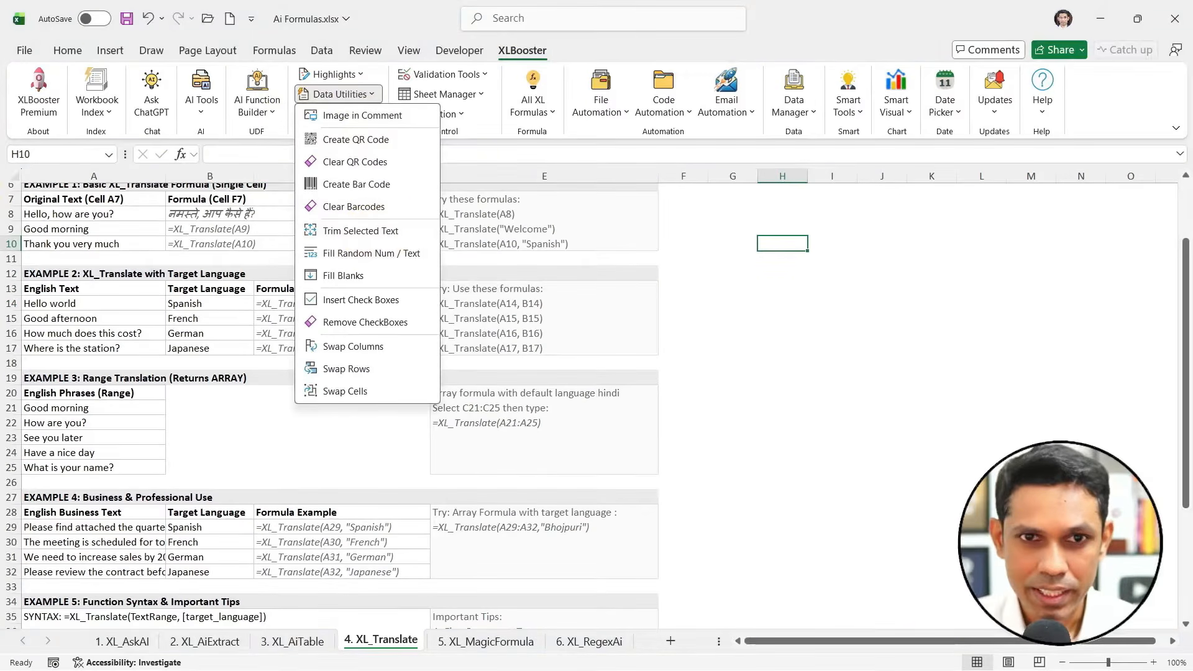
key("Escape")
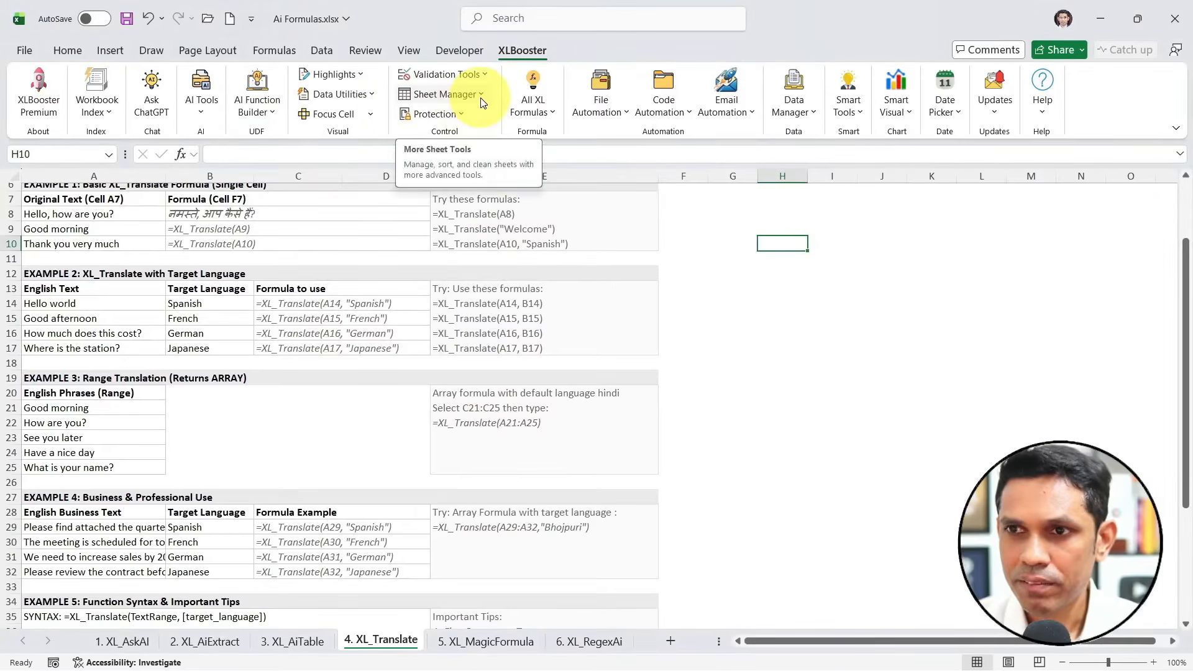
left_click(368, 95)
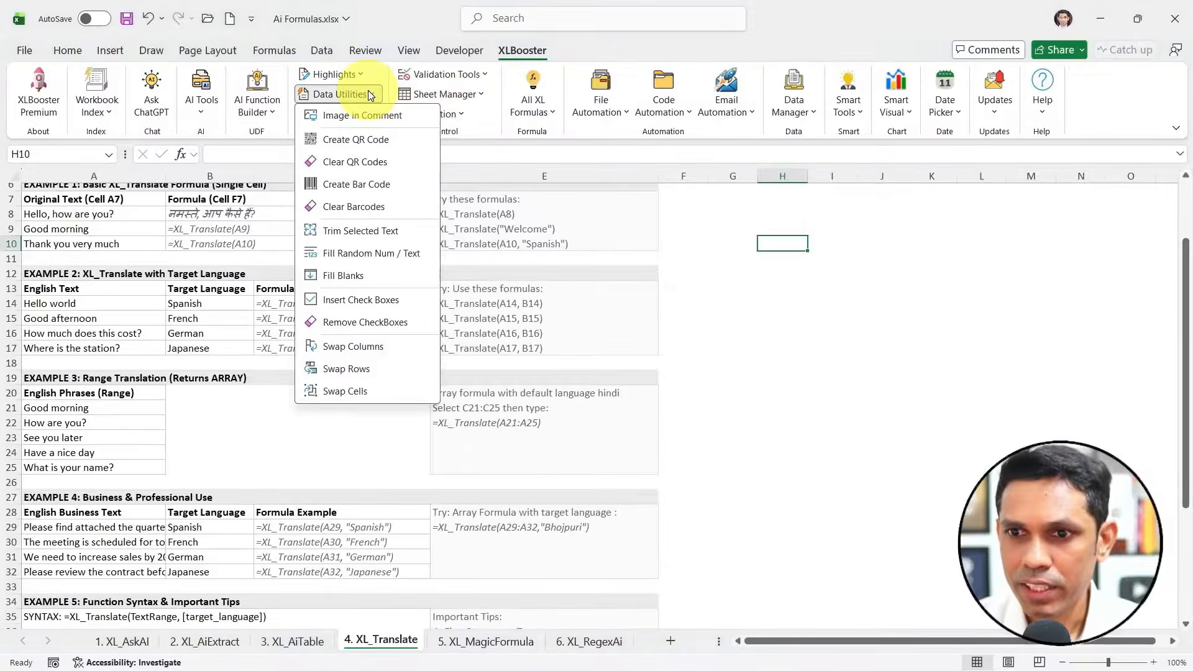
left_click(386, 259)
left_click(620, 418)
left_click_drag(783, 243, 784, 430)
left_click(473, 429)
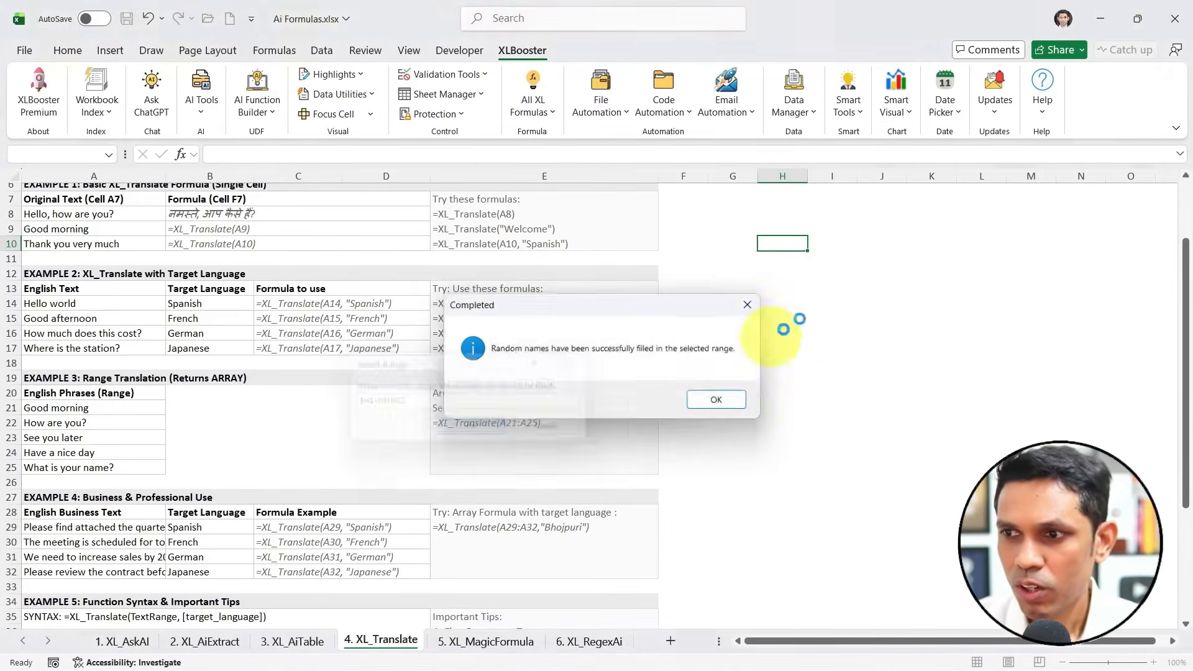
left_click(726, 399)
left_click(876, 247)
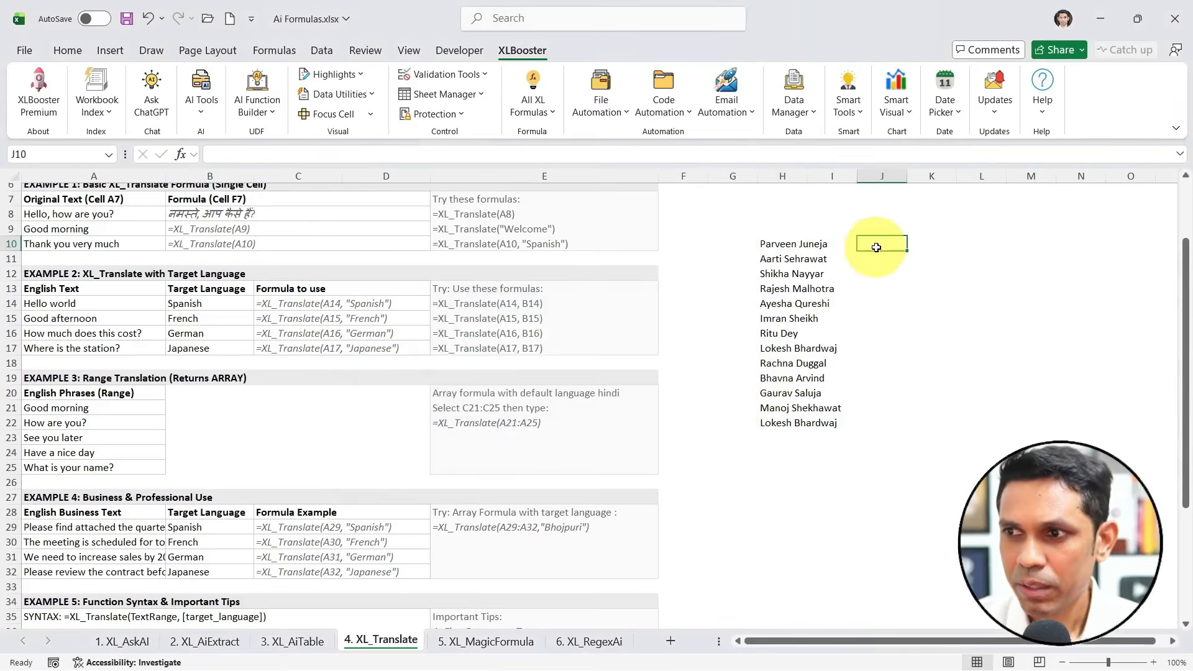
- Widen column I and enter =XL_Translate(H10) in J10
left_click_drag(857, 176, 898, 176)
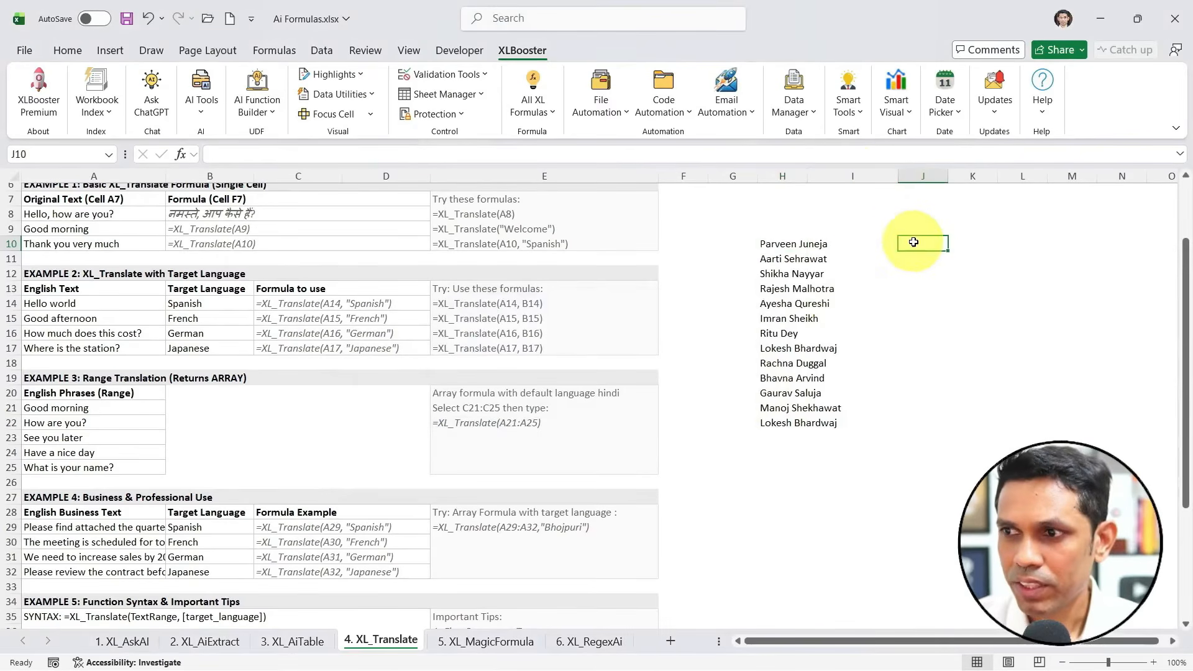
type("=xl_T")
key("Tab")
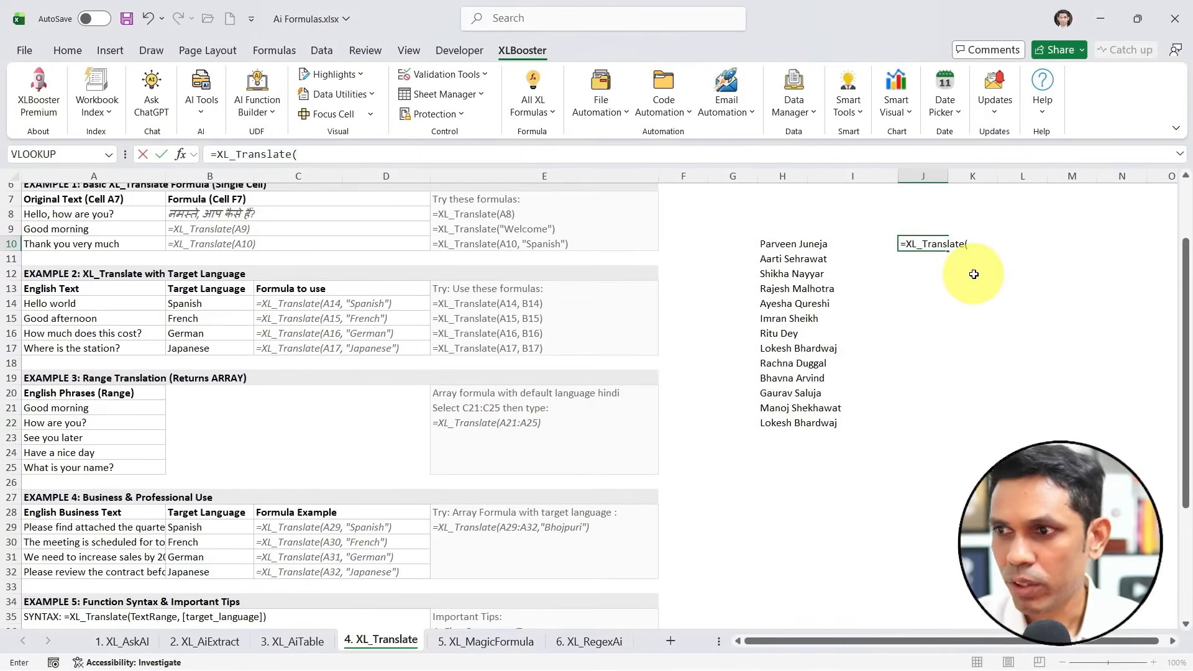
left_click(814, 244)
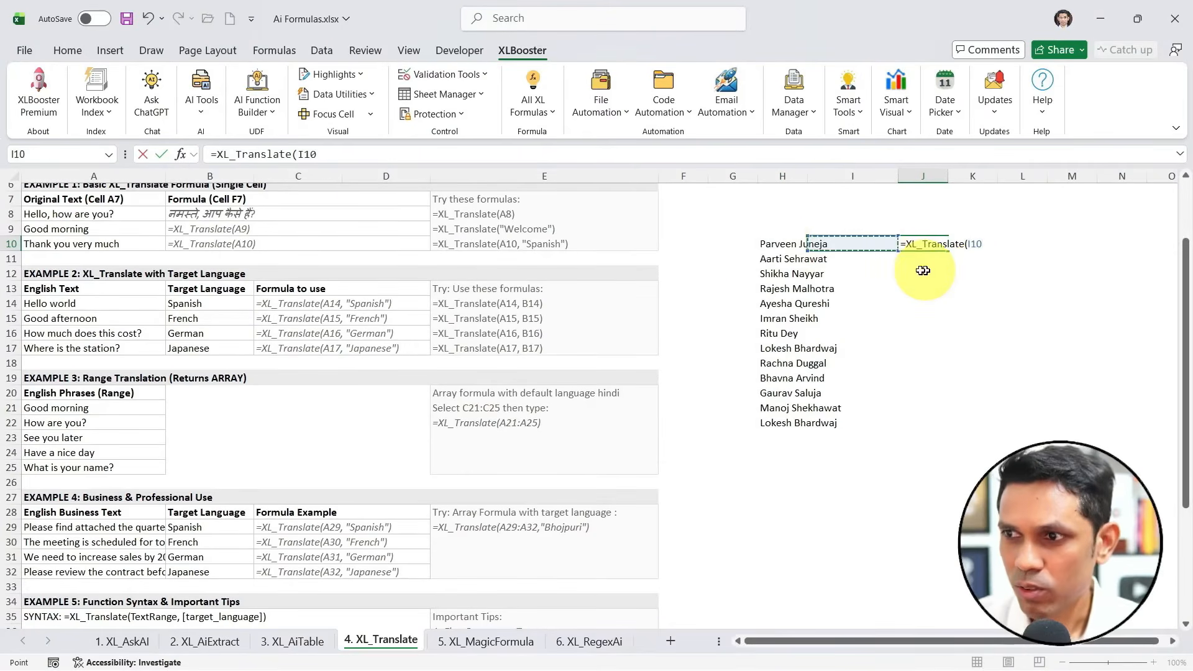
left_click(776, 243)
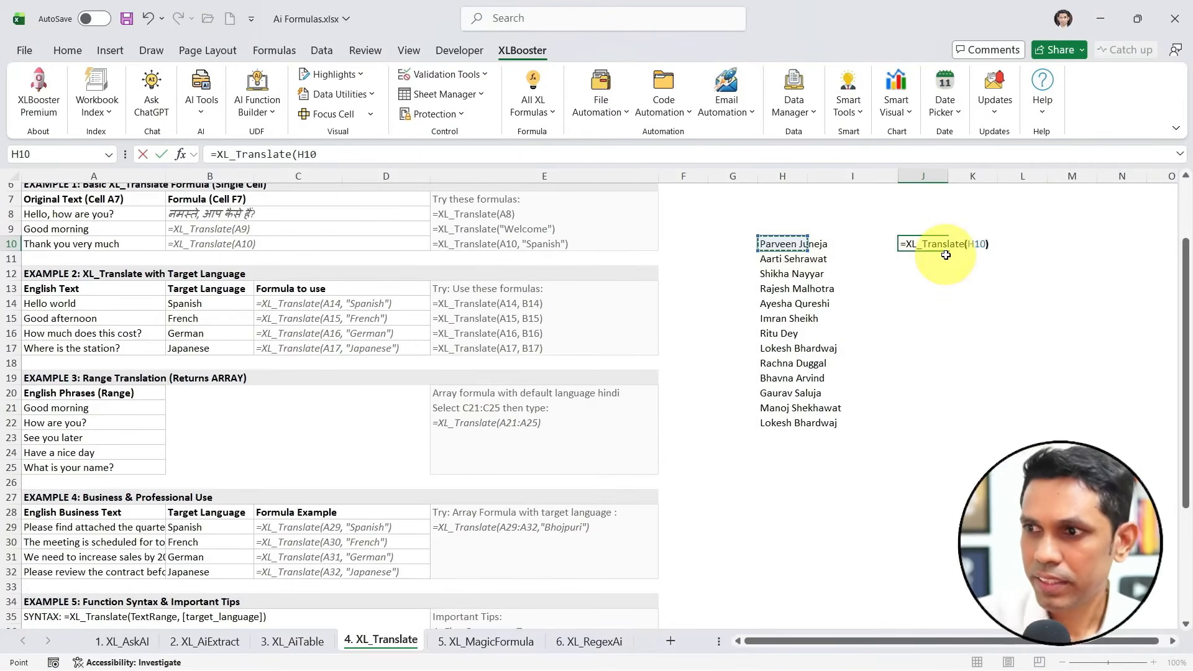
- Fill the translation formula down to J22 and autofit column J to the Hindi names
left_click(941, 245)
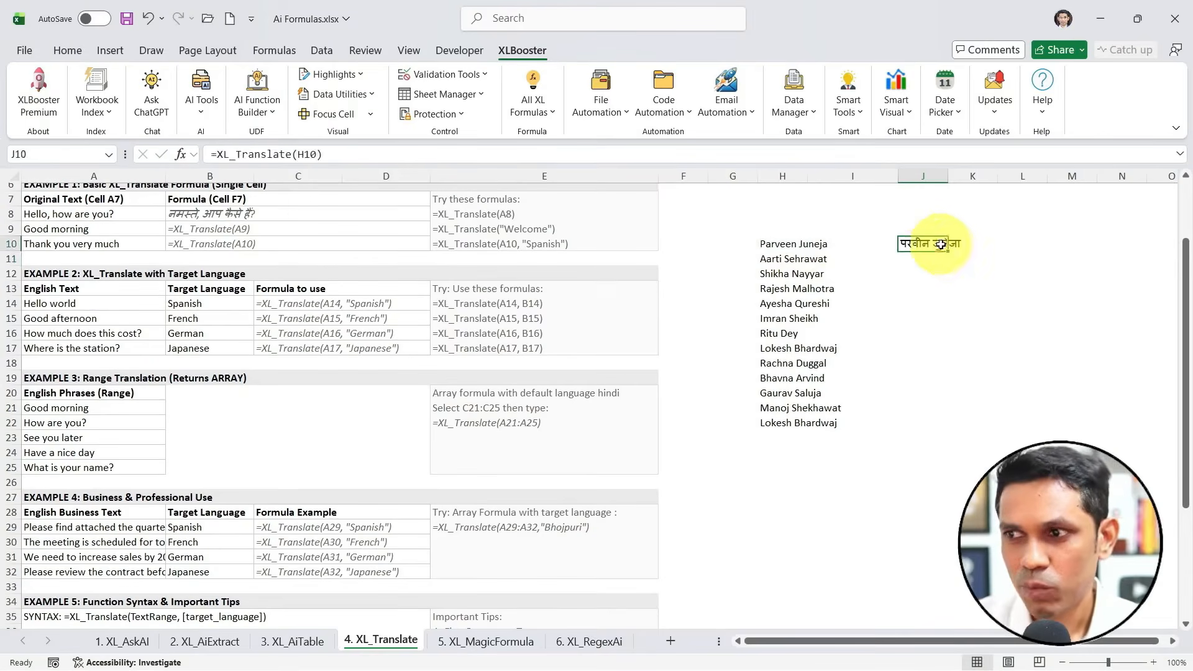
left_click_drag(950, 252, 948, 430)
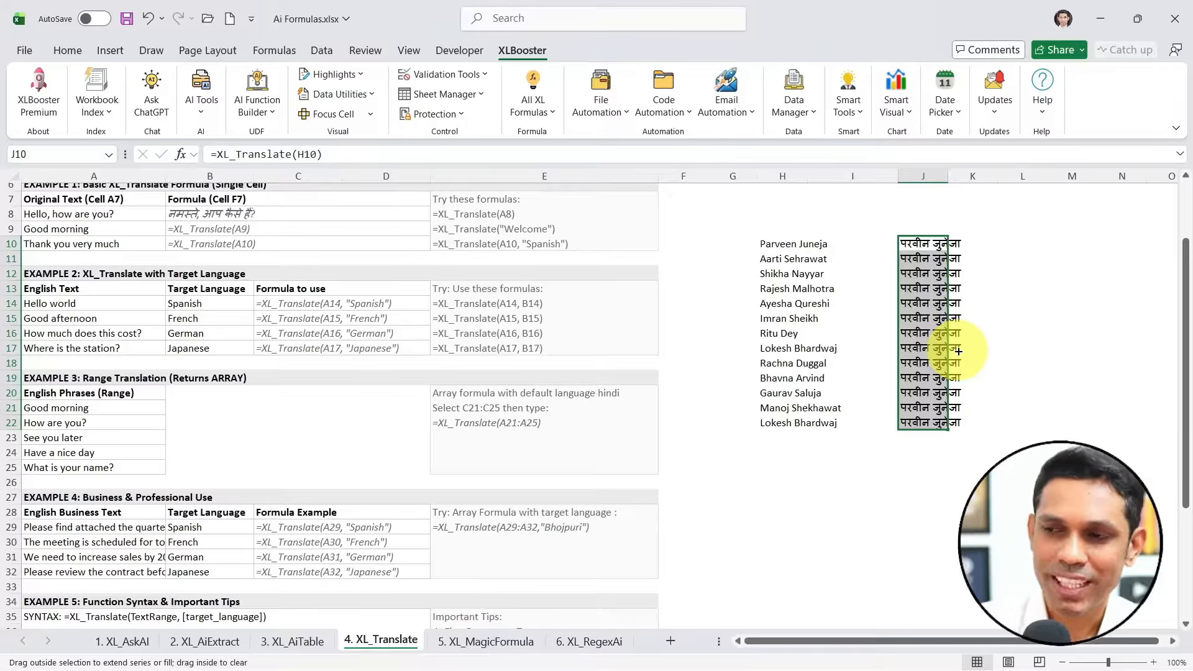
left_click_drag(959, 351, 957, 349)
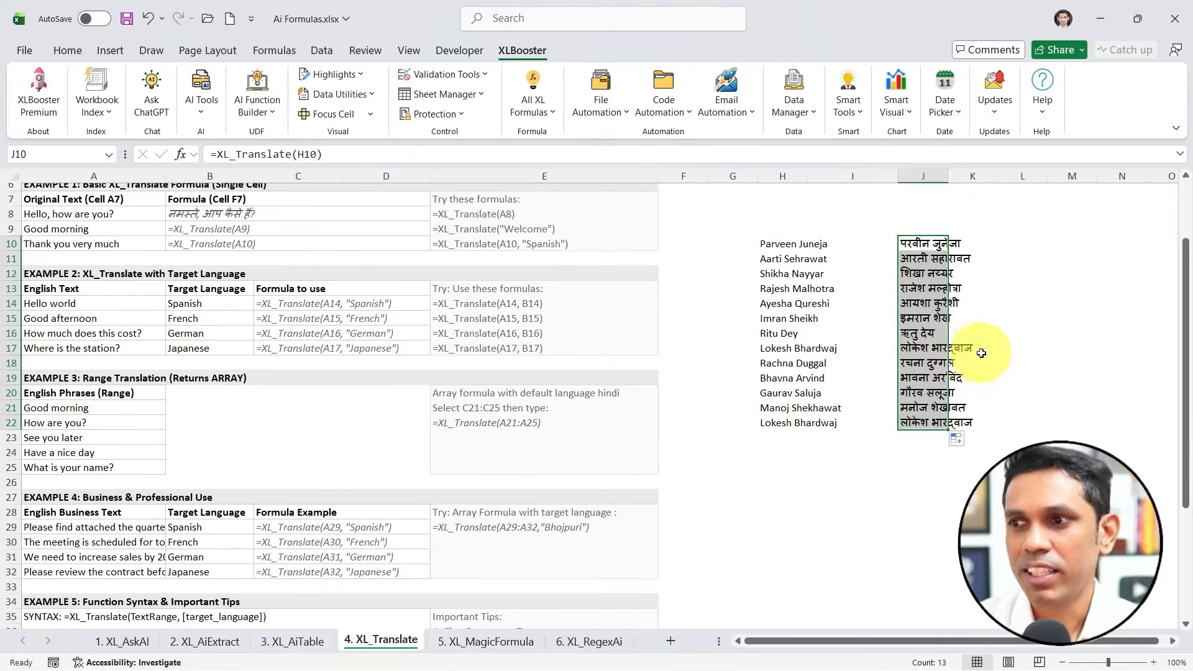
double_click(948, 176)
left_click_drag(936, 260, 935, 422)
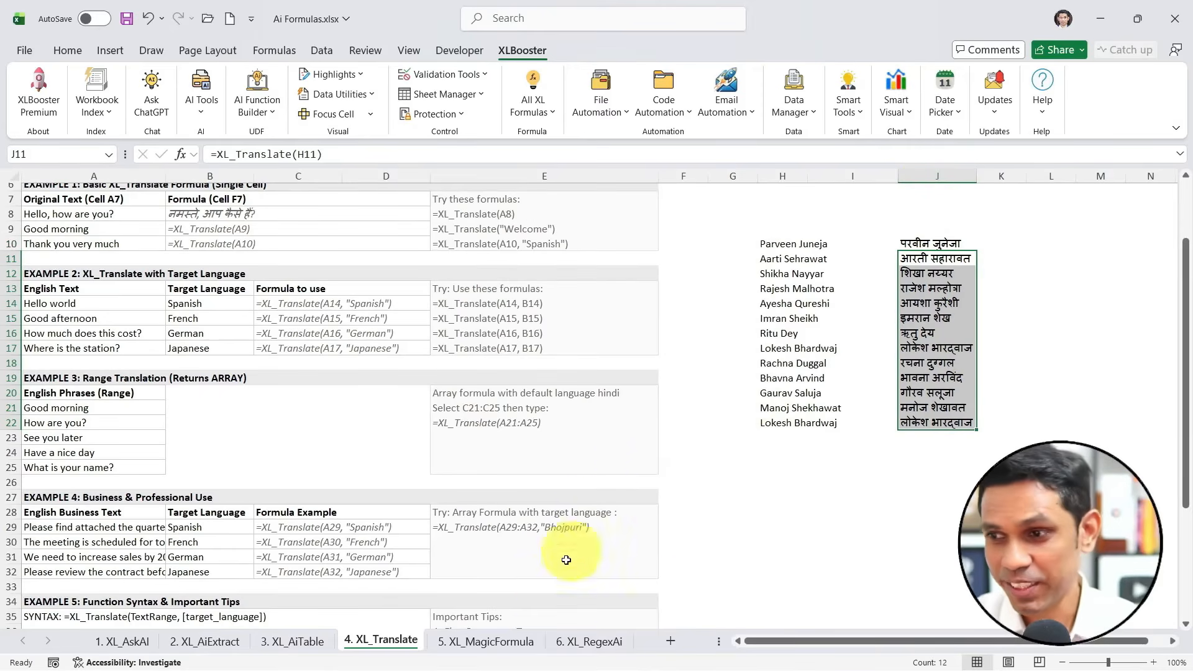
- Switch to the 5. XL_MagicFormula sheet and look over its examples
left_click(508, 640)
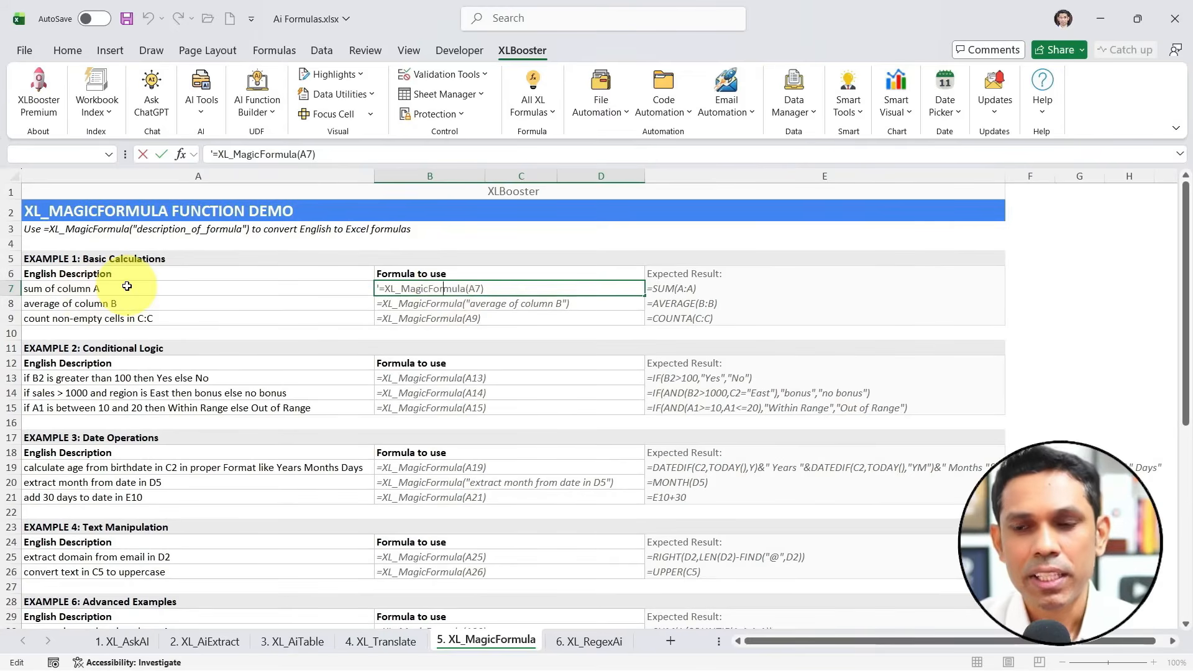
key("Escape")
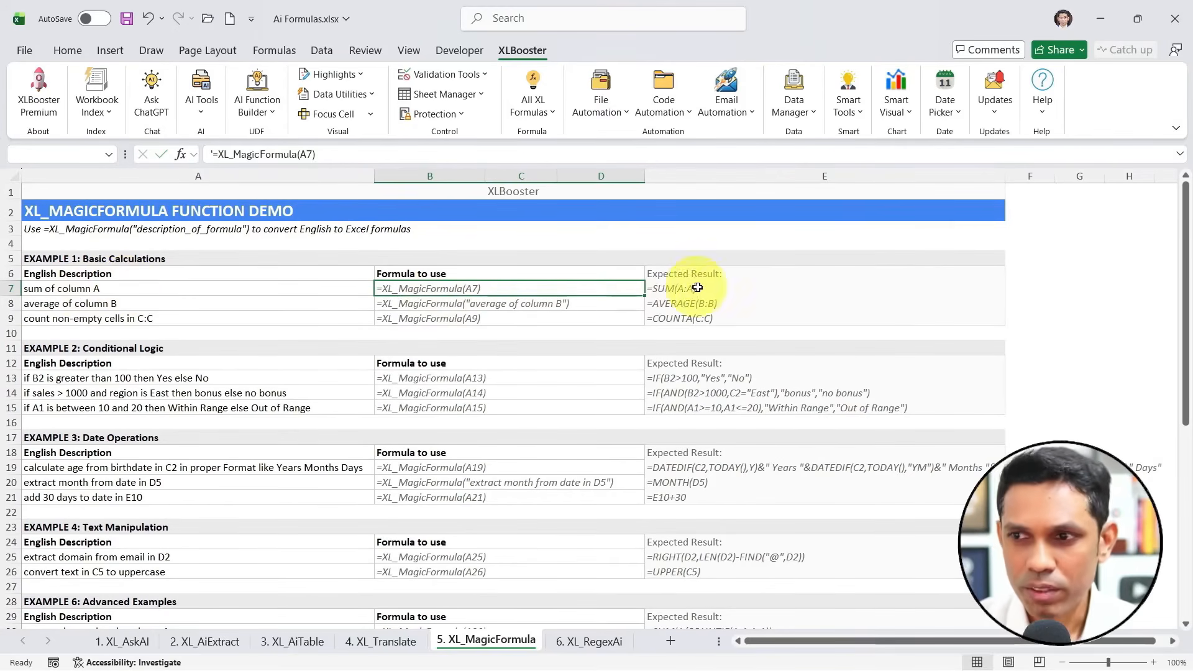
left_click_drag(718, 288, 839, 293)
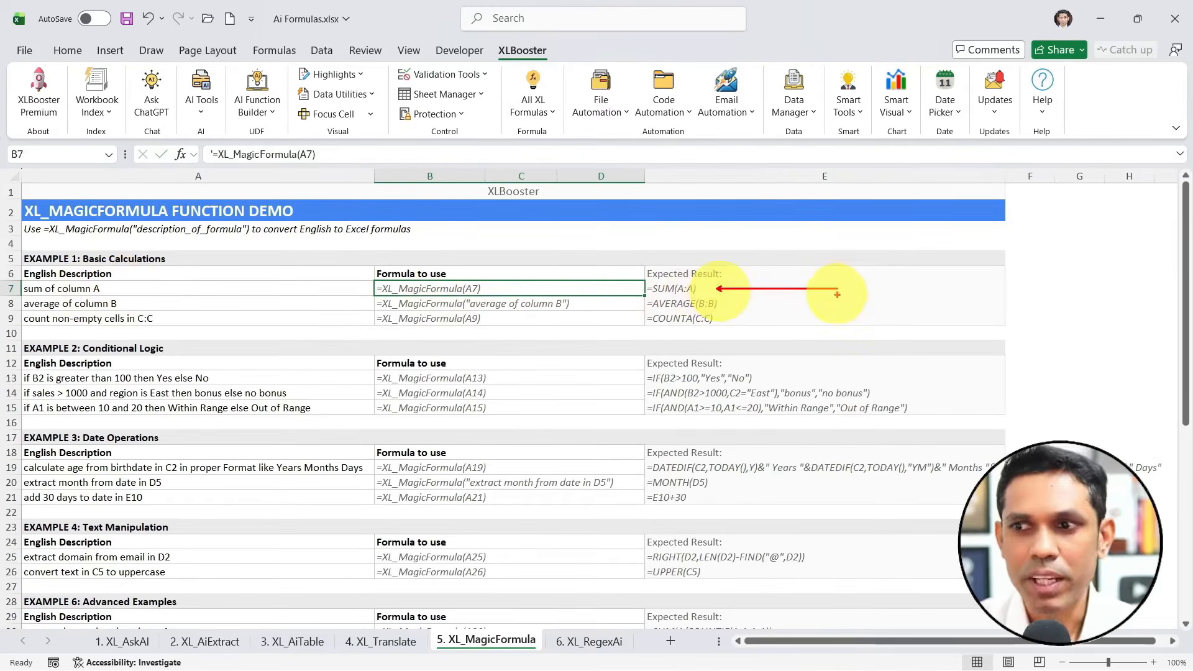
left_click_drag(616, 303, 579, 304)
left_click_drag(507, 310, 504, 334)
mouse_move(723, 295)
left_mouse_down()
mouse_move(618, 294)
mouse_move(693, 291)
left_mouse_up()
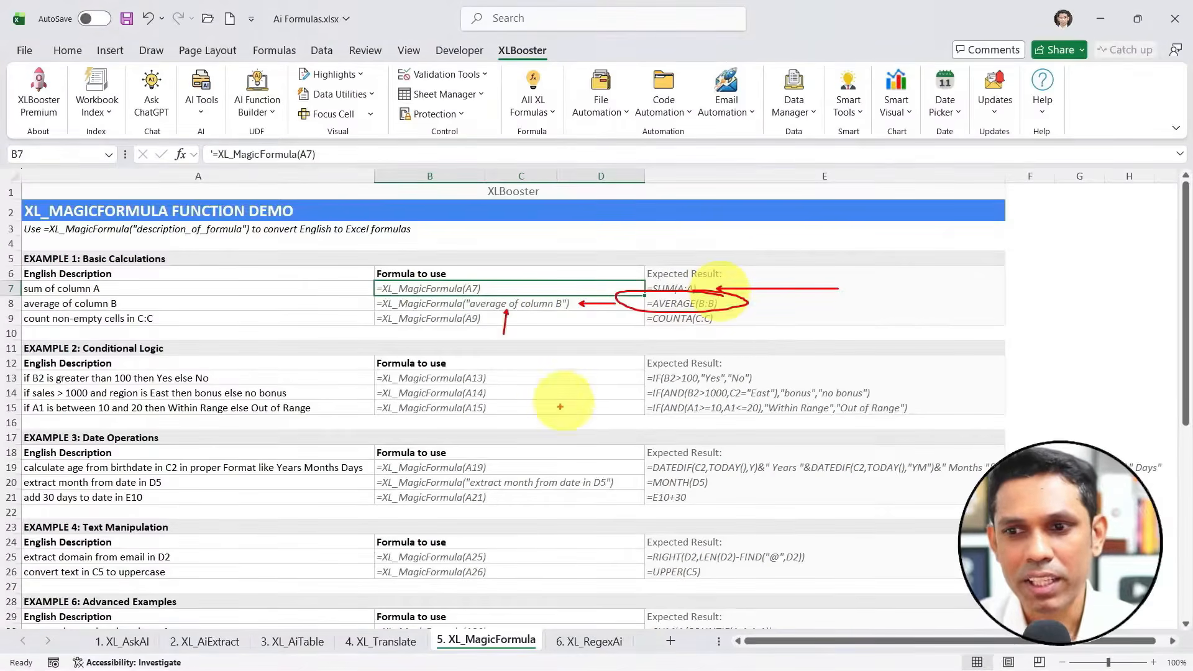
key("Escape")
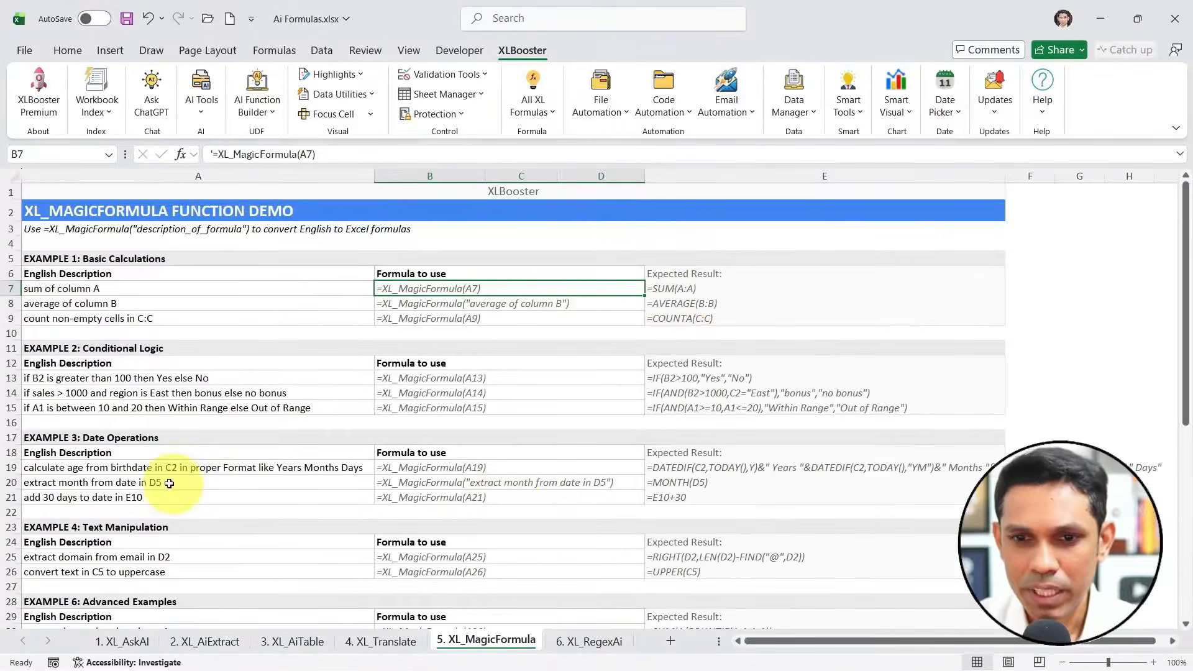
- Inspect the age-calculation description in A19 and the expected DATEDIF formula in E19
left_click(127, 470)
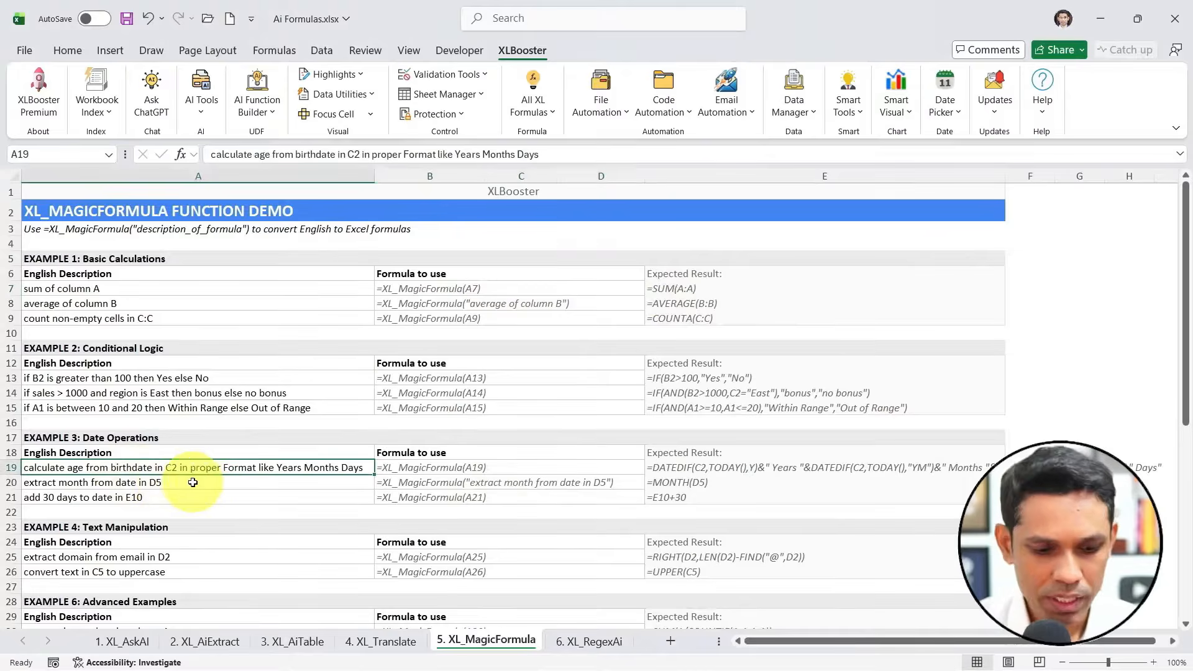
left_click_drag(187, 478, 187, 517)
left_click_drag(288, 462, 301, 381)
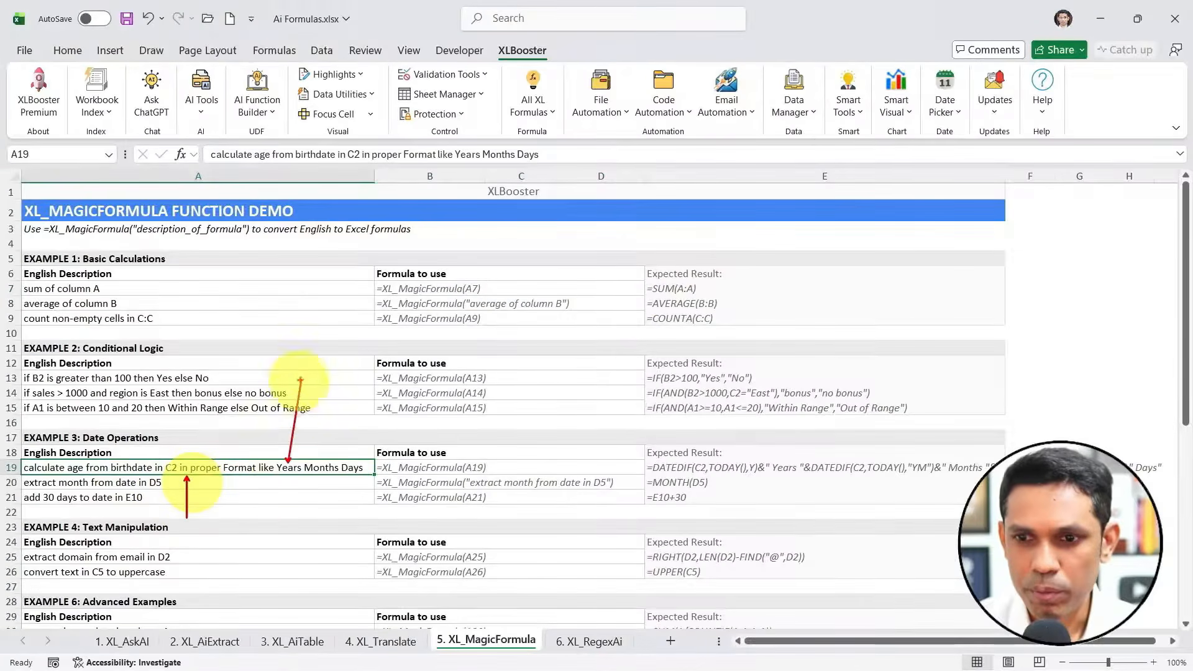
key("Escape")
double_click(675, 467)
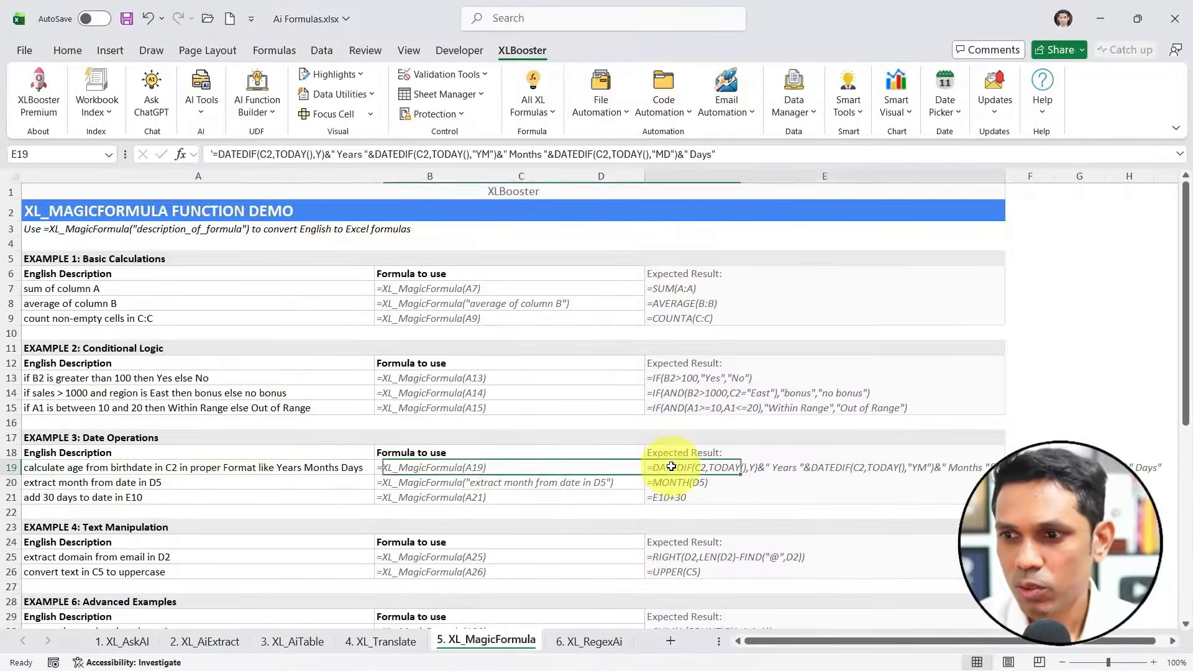
- Edit B19 and delete the leading apostrophe before =XL_MagicFormula(A19)
double_click(489, 468)
left_click_drag(492, 467, 326, 464)
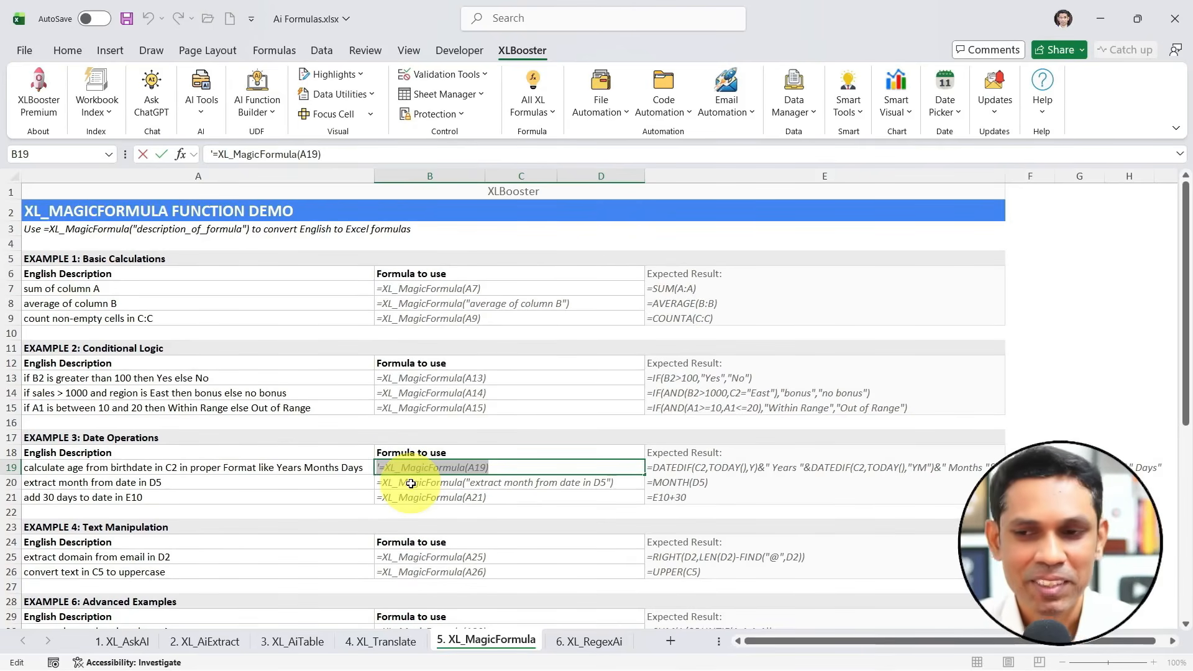
key("Escape")
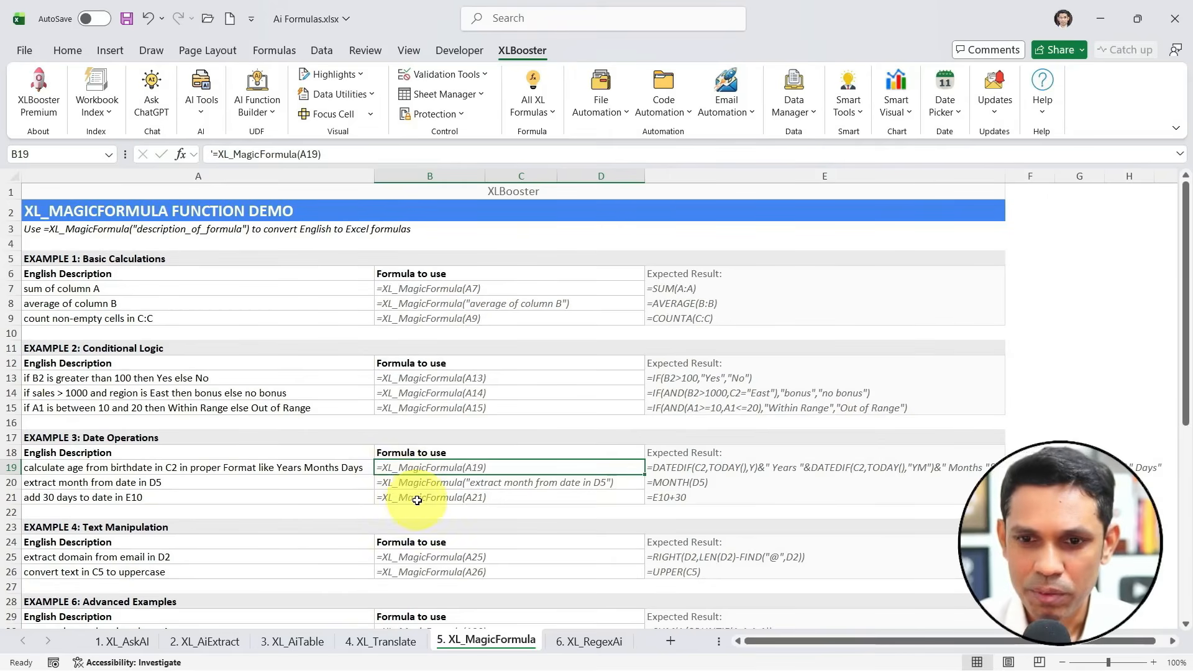
left_click(398, 478)
double_click(381, 467)
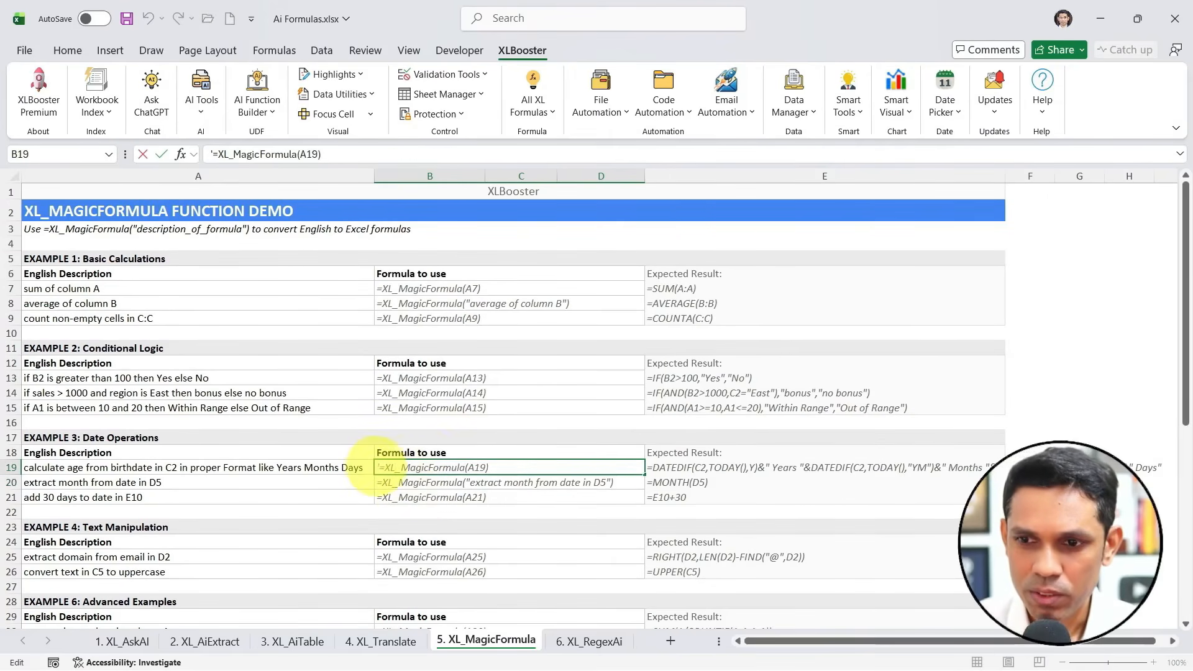
key("Delete")
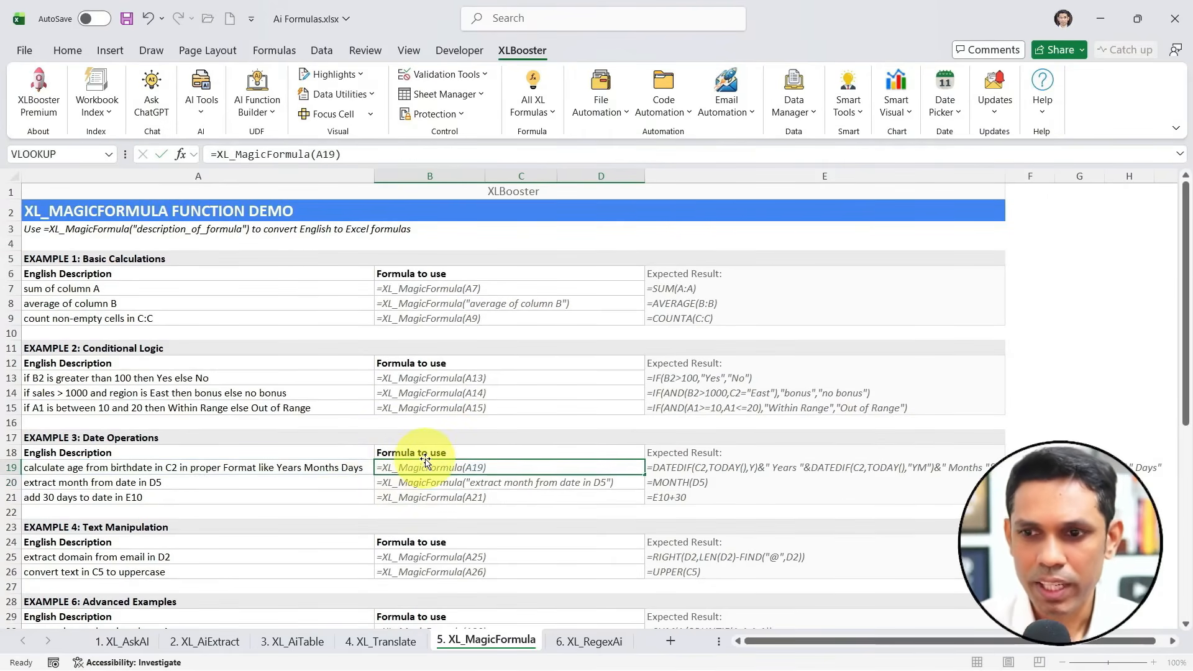
- Commit B19 so it generates the DATEDIF age formula, then copy it
key("Return")
left_click(444, 470)
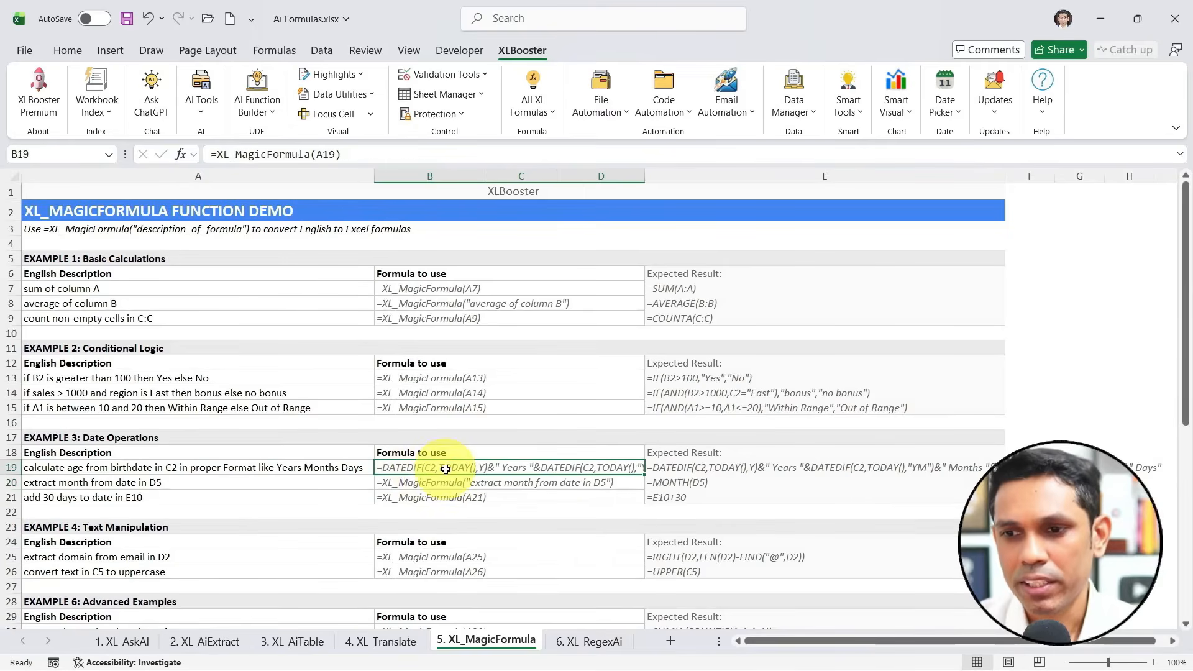
double_click(447, 466)
key("Escape")
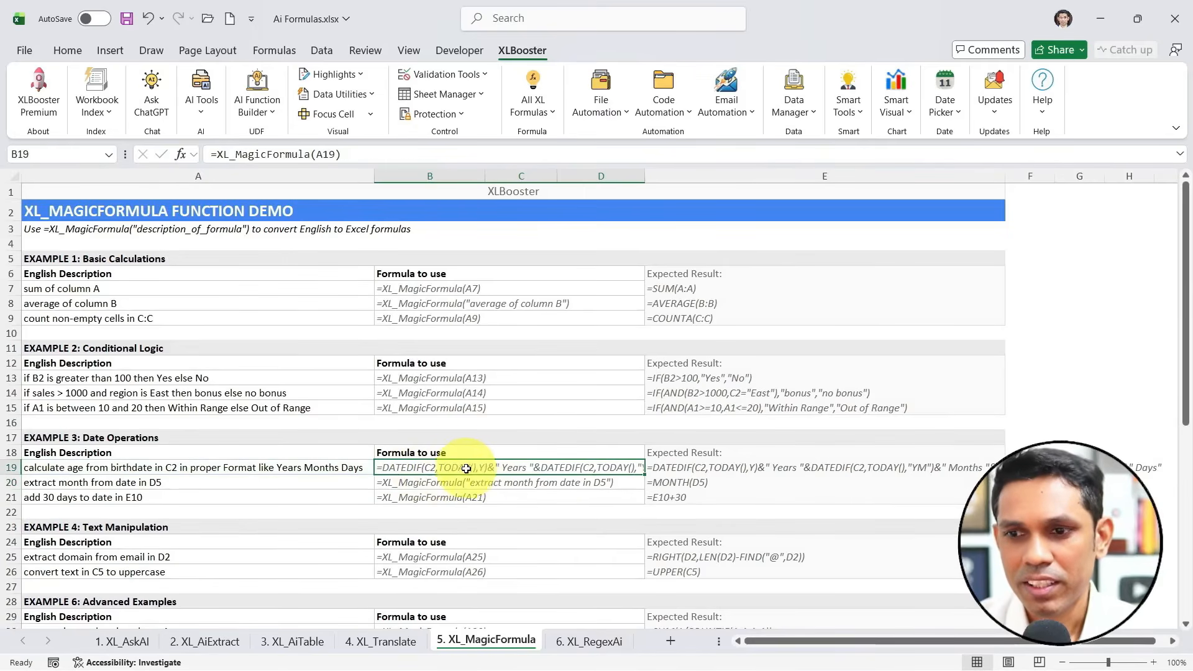
key("ctrl+c")
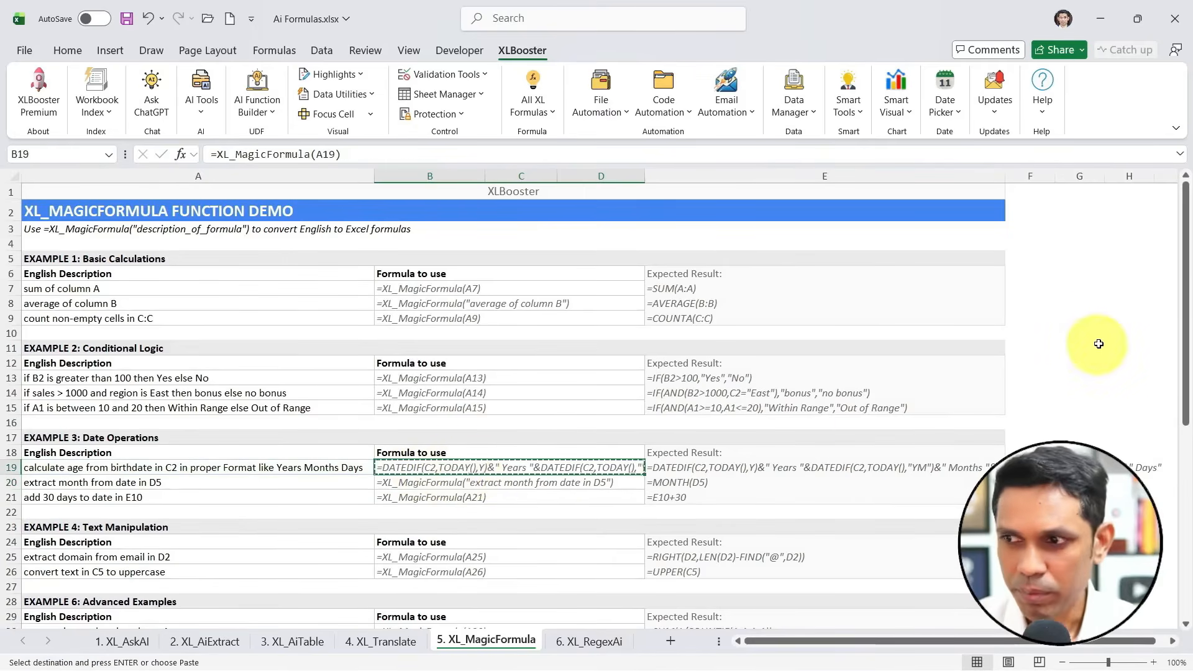
- Paste B19's generated formula text into G7 as values
left_click(1074, 290)
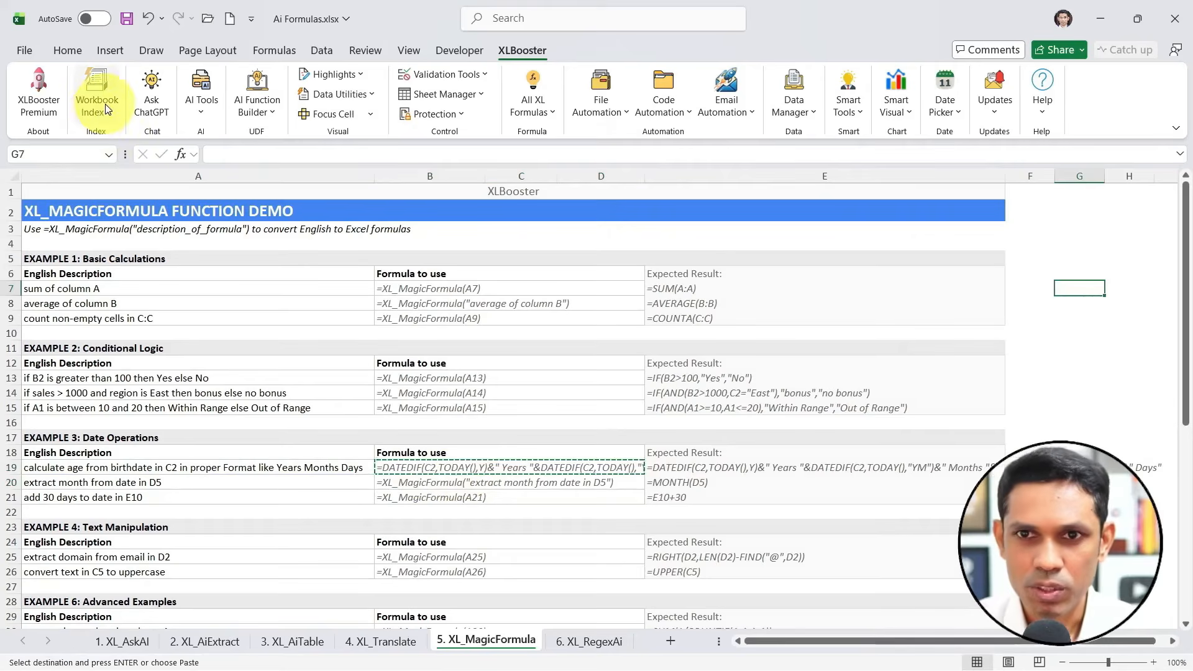
left_click(67, 51)
left_click(31, 113)
left_click(34, 235)
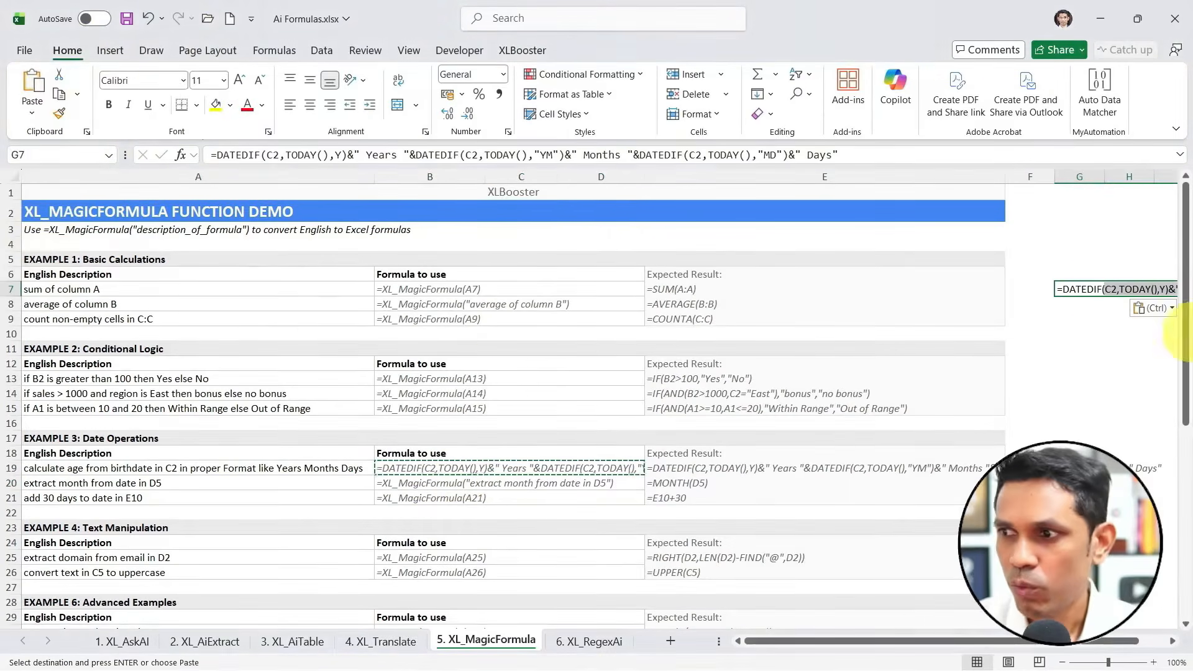
- Enter the pasted DATEDIF formula in G7, then clear its #NAME? result
double_click(1062, 289)
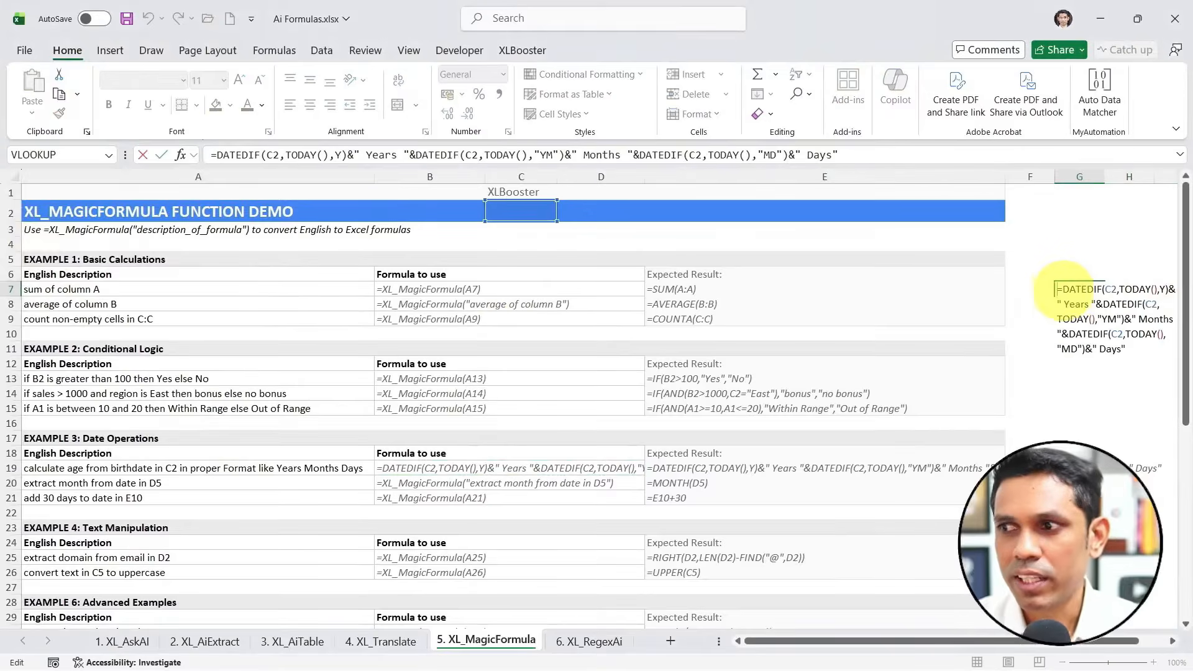
key("Return")
double_click(1100, 289)
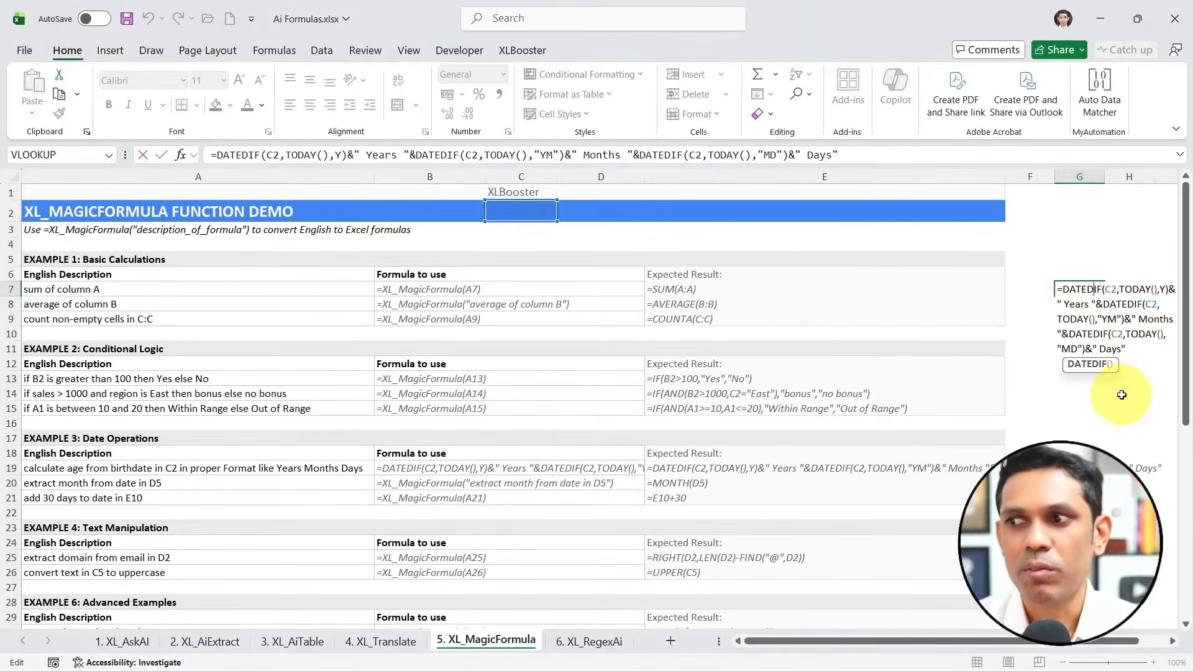
key("Return")
left_click(1077, 291)
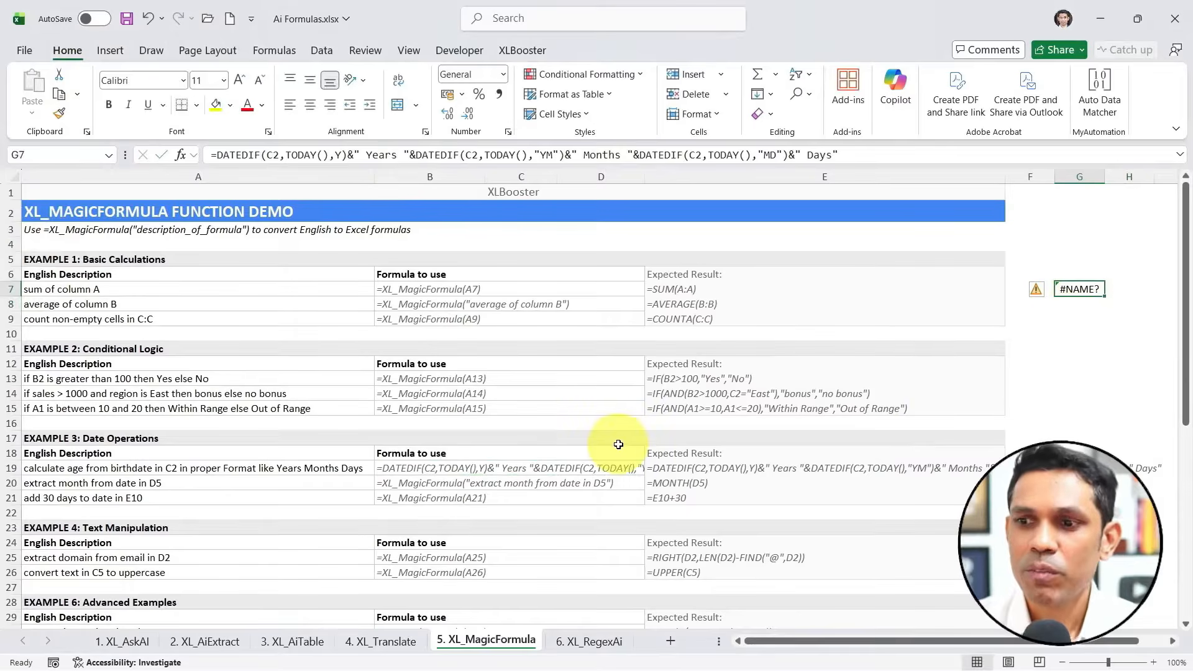
key("Delete")
- Look at the month-extraction example in A20:B20
left_click(493, 480)
left_click(166, 477)
left_click(398, 483)
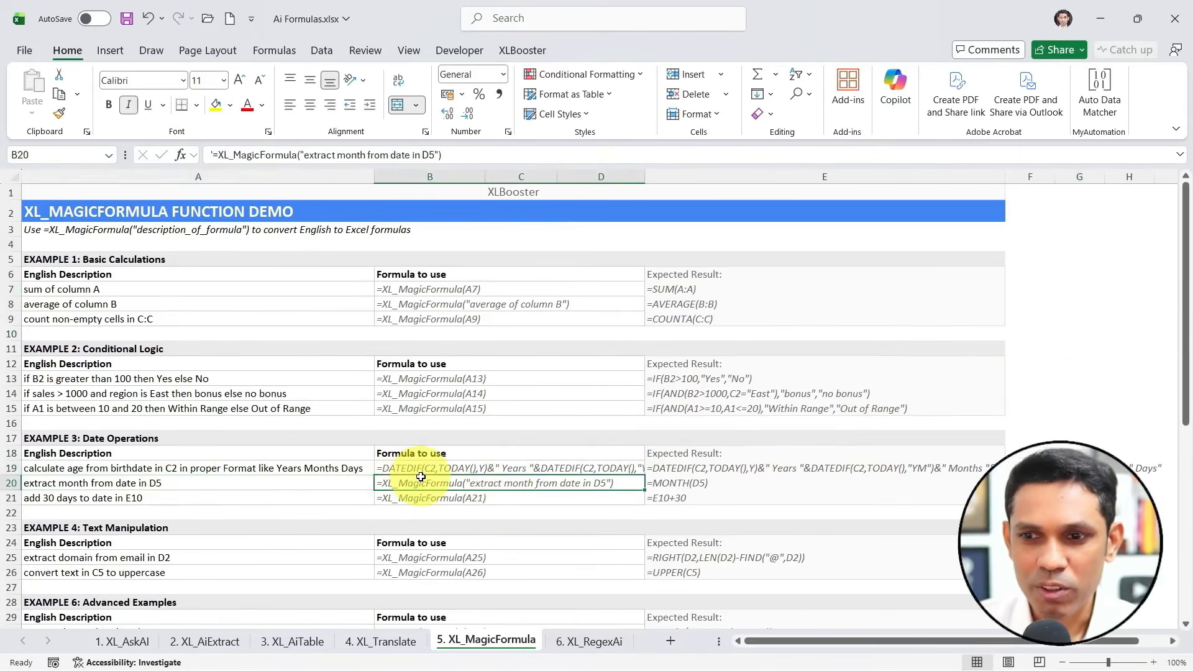
- Open the 6. XL_RegexAi sheet and inspect the B8:B9 prompts and D8's formula
left_click(571, 643)
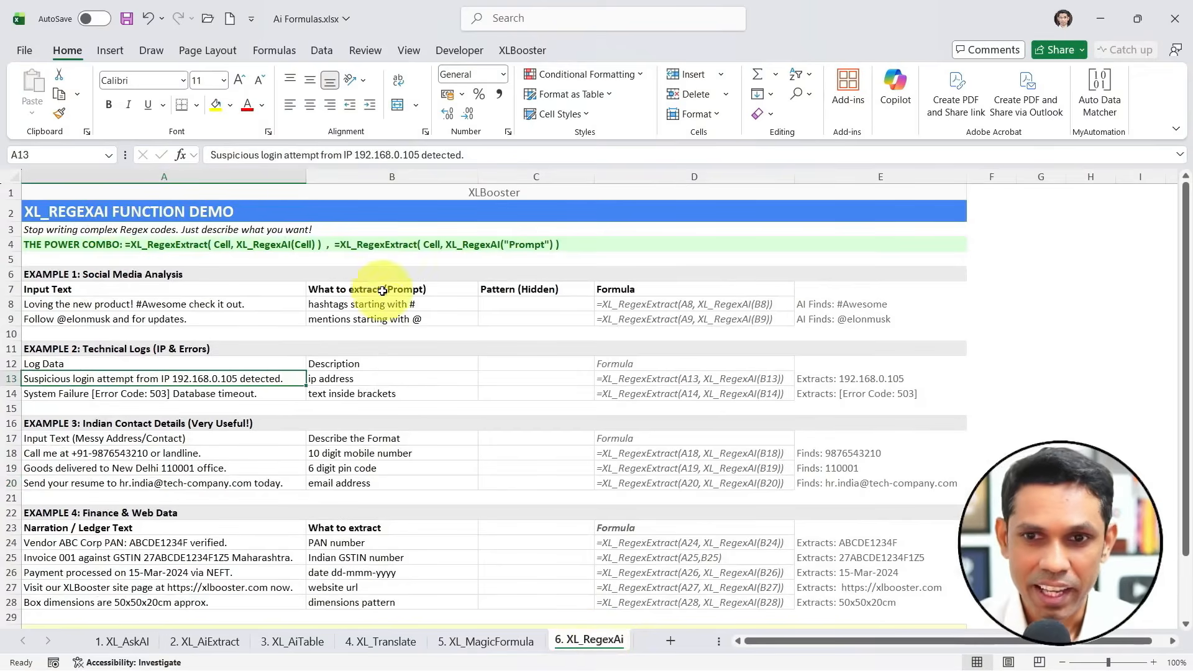
left_click(377, 319)
left_click(398, 303)
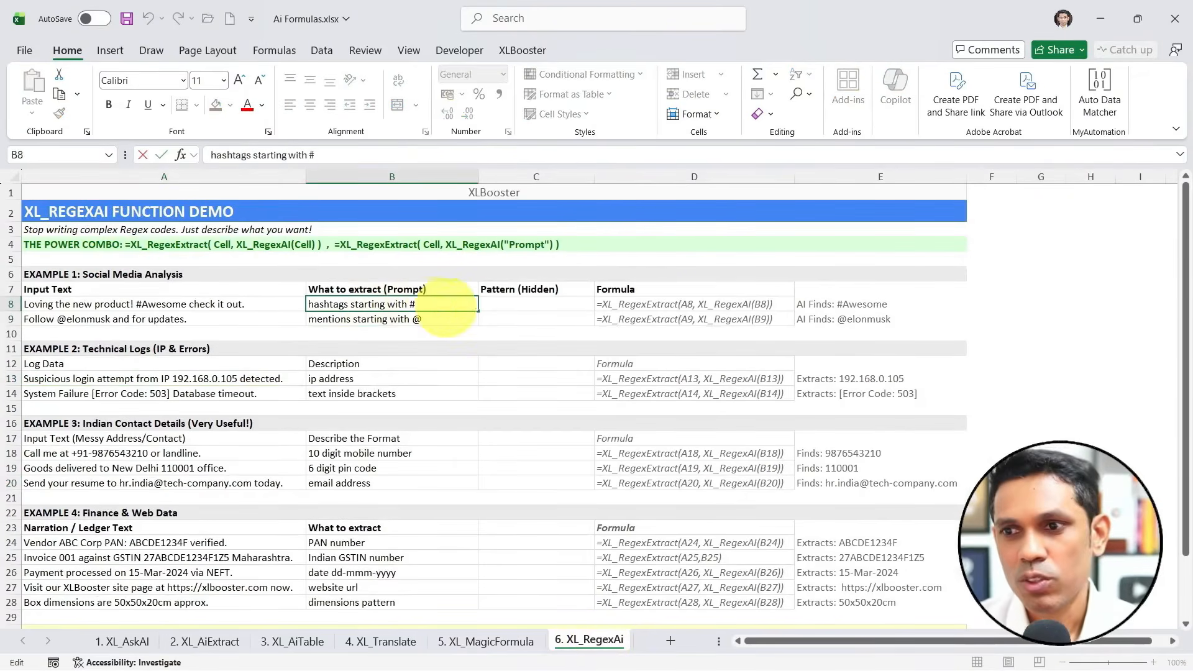
double_click(668, 305)
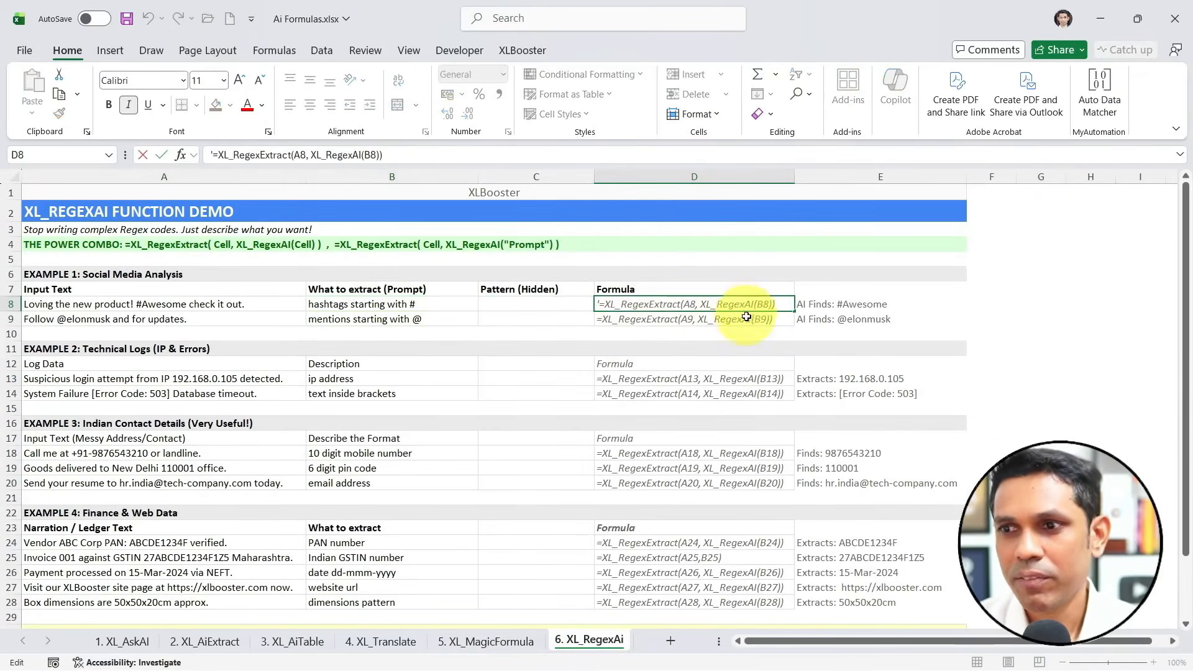
left_click_drag(652, 292, 660, 242)
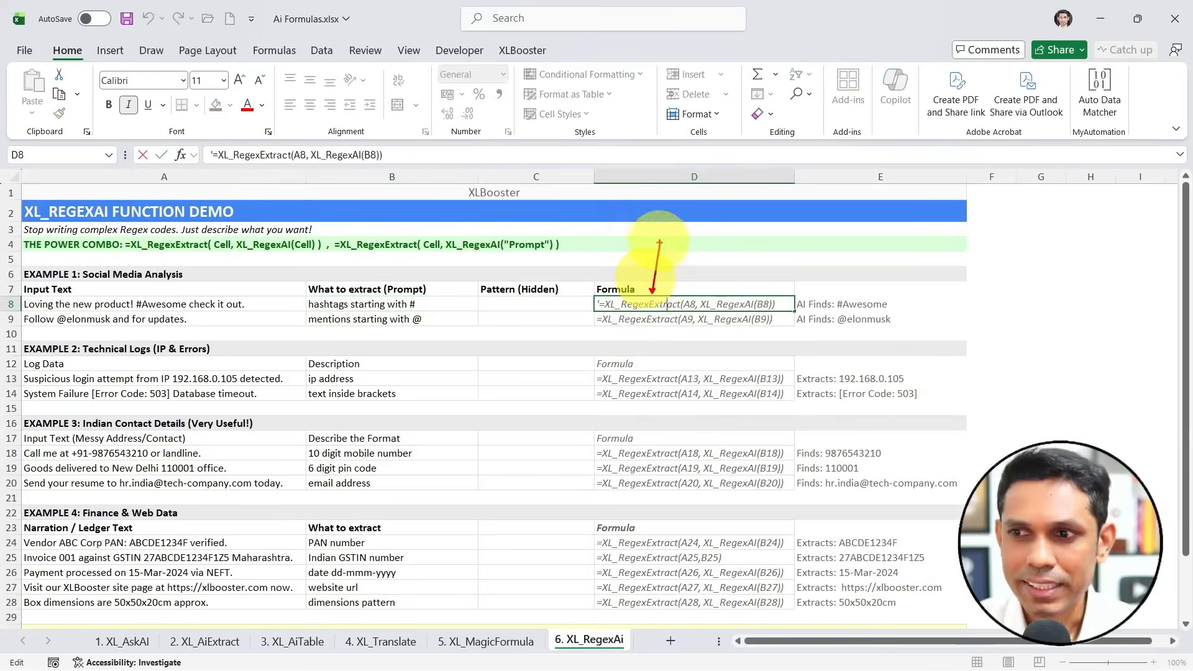
left_click_drag(747, 291, 740, 256)
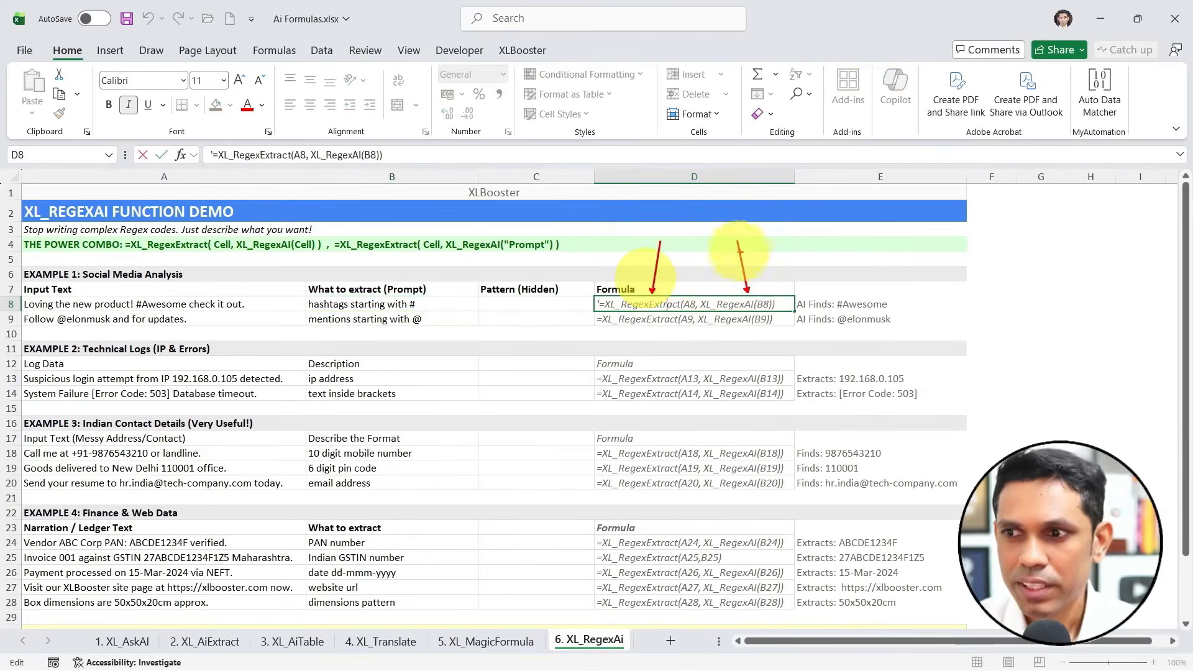
key("Escape")
key("Escape")
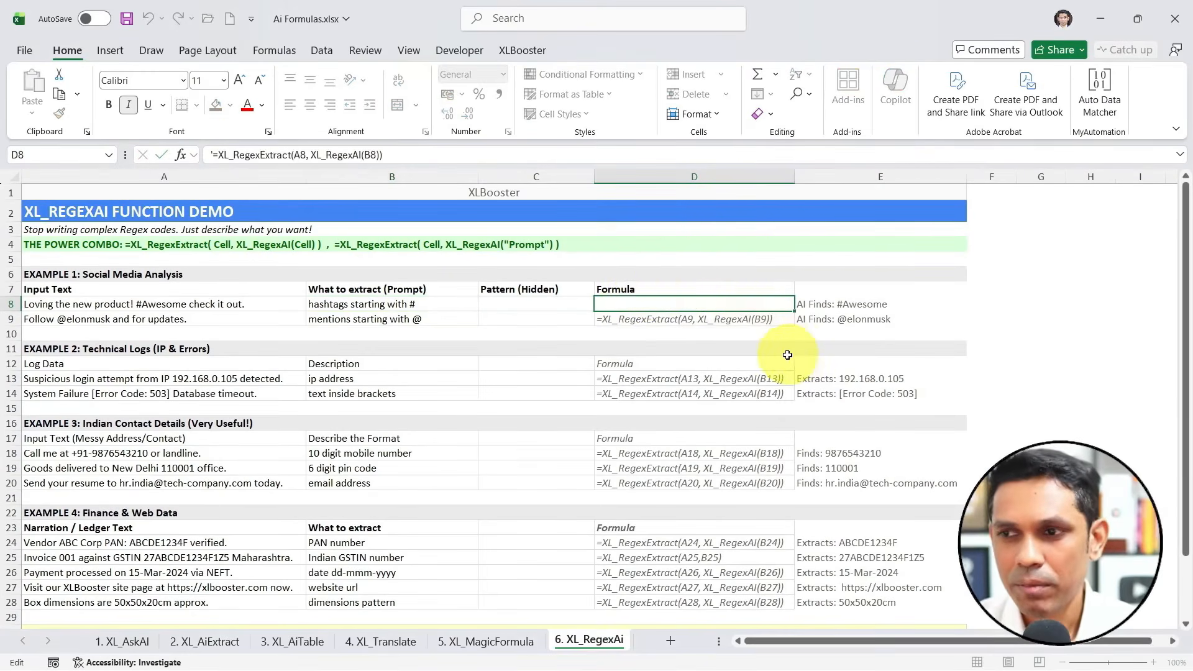
double_click(81, 304)
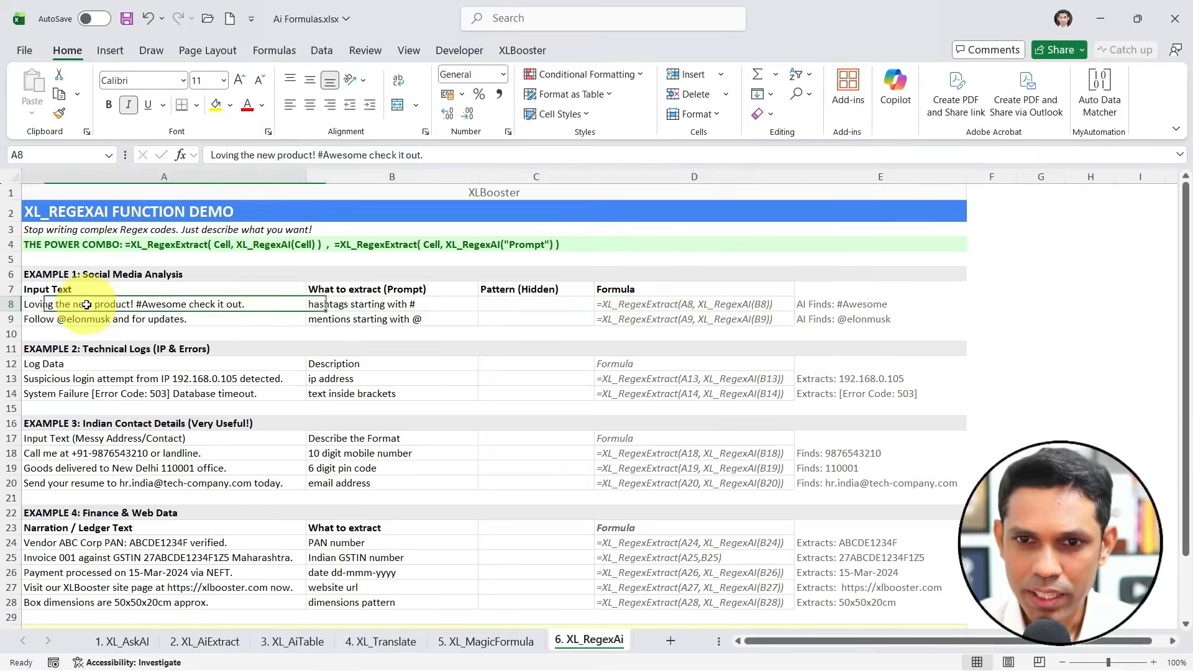
left_click_drag(21, 305, 283, 317)
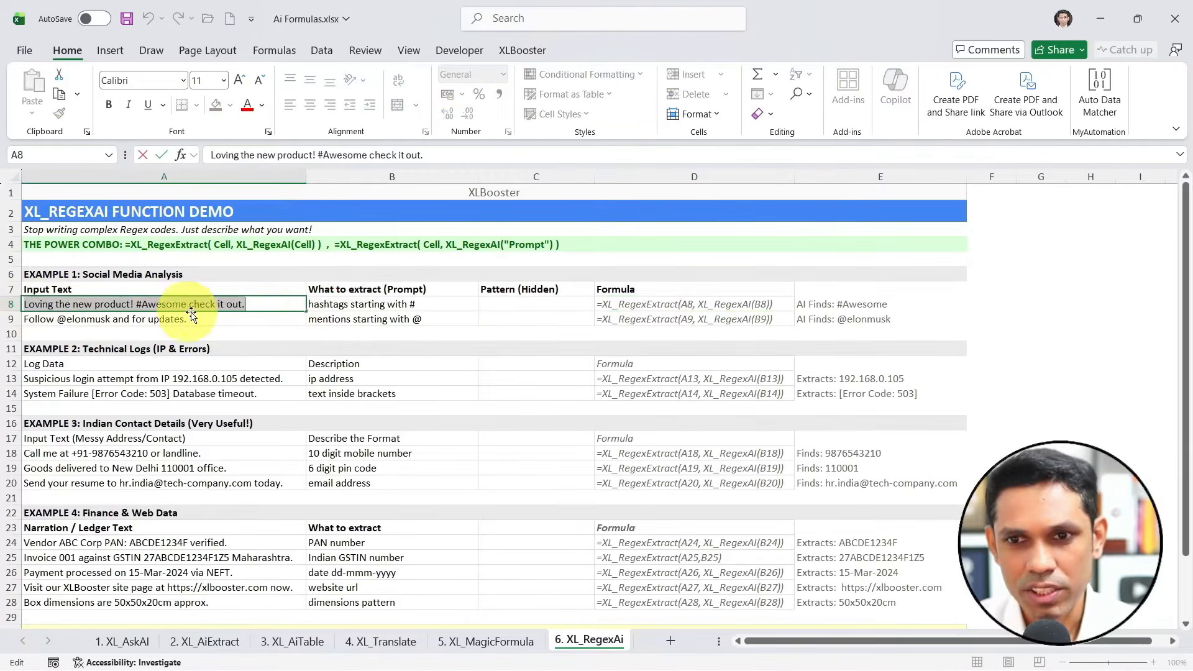
double_click(92, 319)
double_click(92, 319)
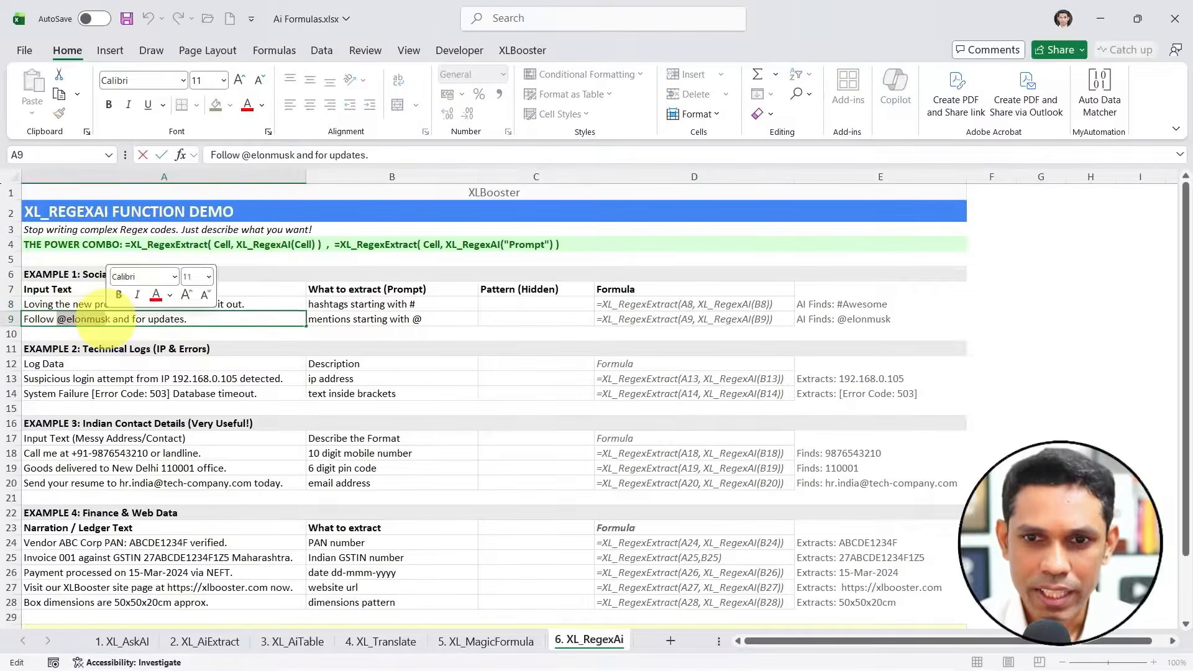
left_click_drag(141, 301, 141, 255)
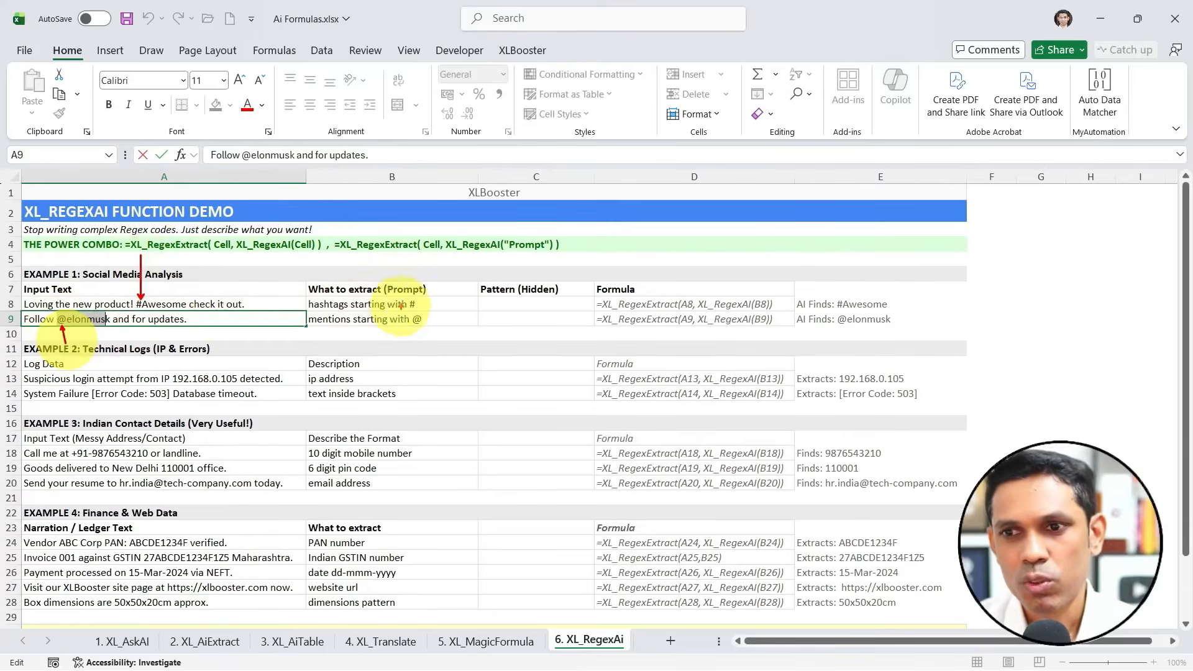
left_click_drag(455, 304, 493, 305)
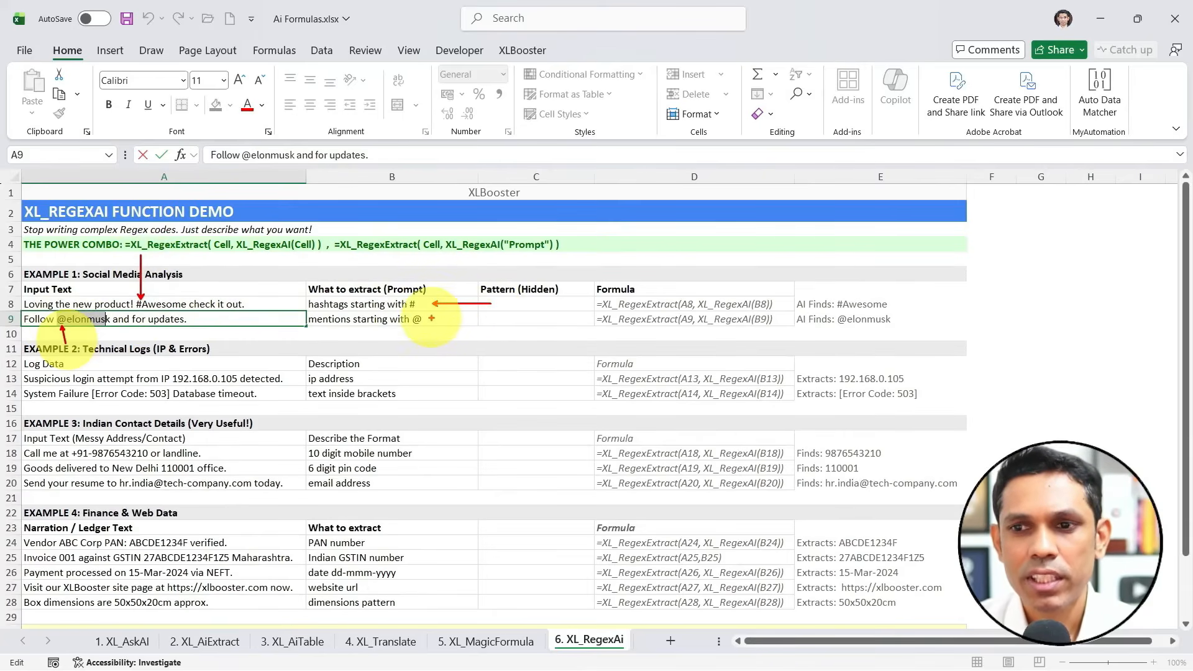
left_click_drag(431, 318, 494, 317)
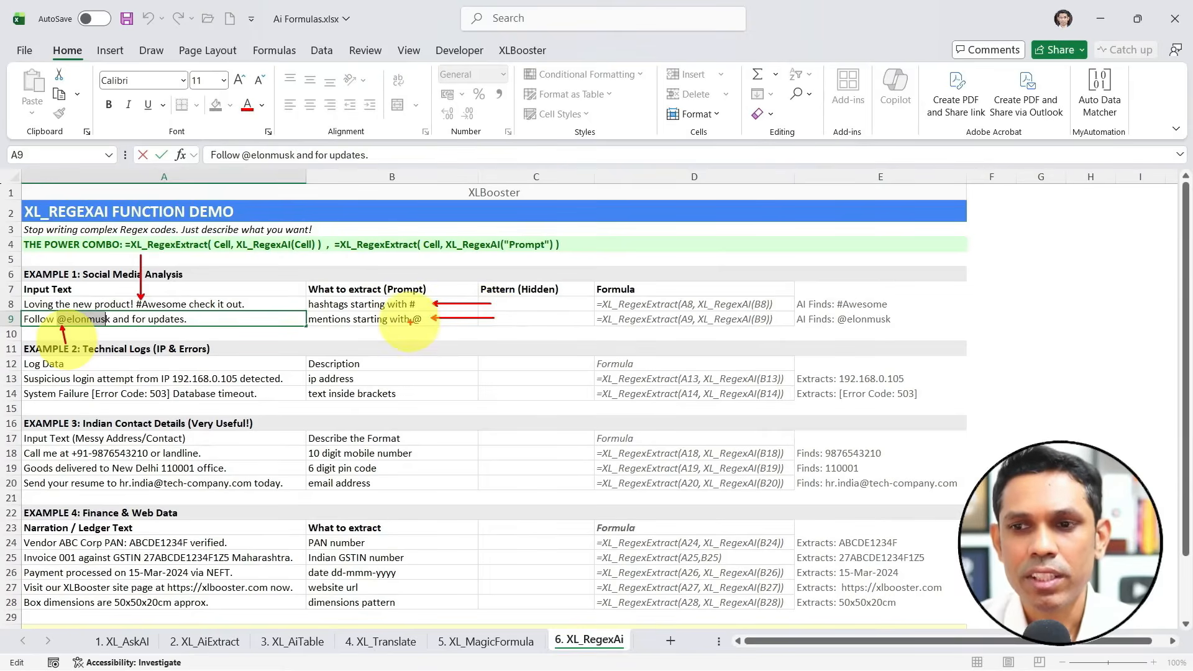
left_click_drag(410, 357, 410, 323)
mouse_move(359, 284)
left_mouse_down()
mouse_move(388, 348)
mouse_move(361, 301)
left_mouse_up()
key("Escape")
- Review D8's XL_RegexExtract formula and its B8 reference, then start editing D8
double_click(758, 305)
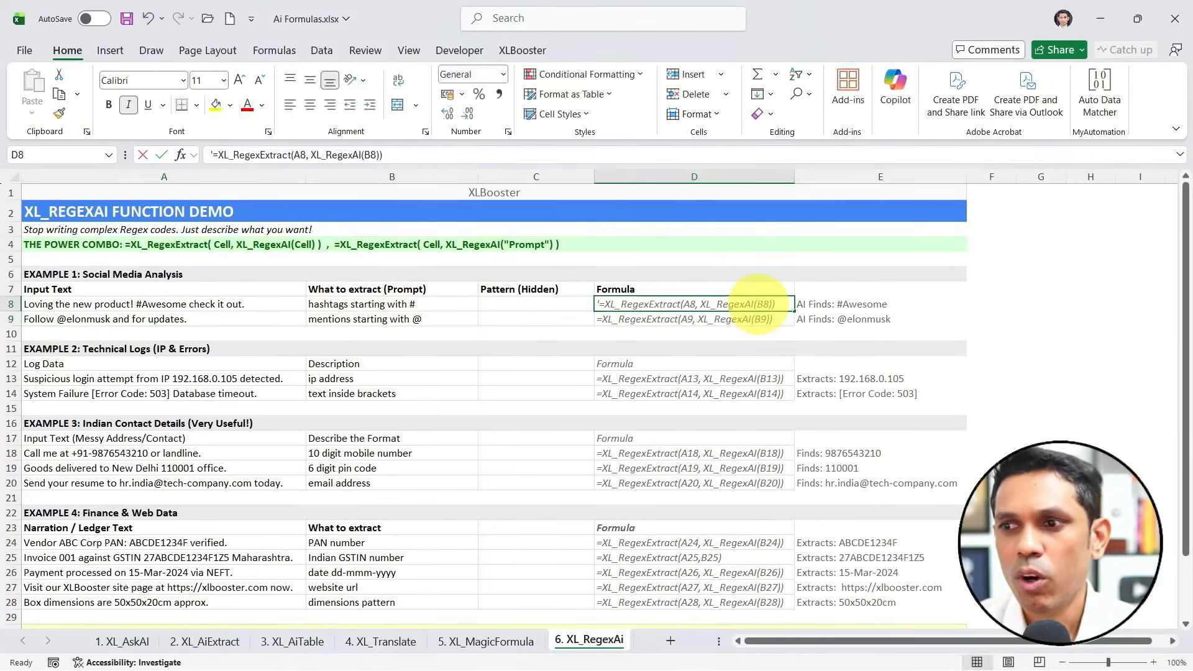
mouse_move(775, 306)
left_mouse_down()
mouse_move(510, 257)
mouse_move(416, 284)
mouse_move(436, 292)
left_mouse_up()
mouse_move(761, 326)
left_mouse_down()
mouse_move(743, 346)
mouse_move(492, 340)
mouse_move(428, 312)
mouse_move(440, 339)
left_mouse_up()
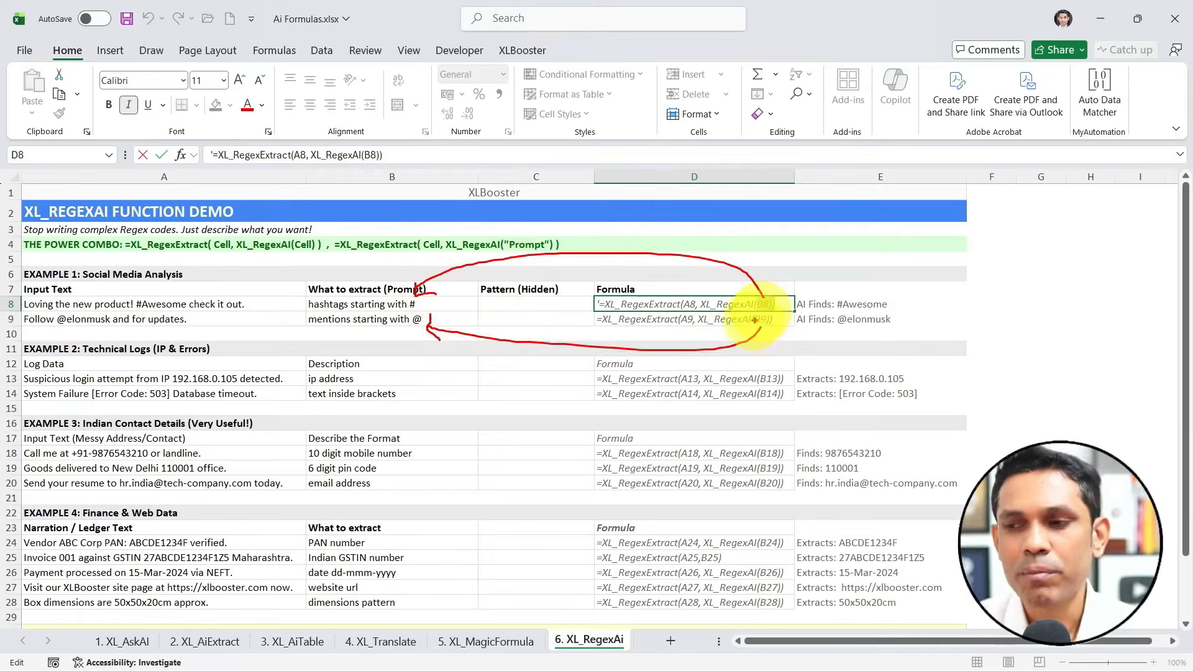
mouse_move(664, 289)
left_mouse_down()
mouse_move(681, 310)
mouse_move(653, 301)
mouse_move(610, 317)
mouse_move(666, 306)
mouse_move(634, 364)
mouse_move(239, 307)
left_mouse_up()
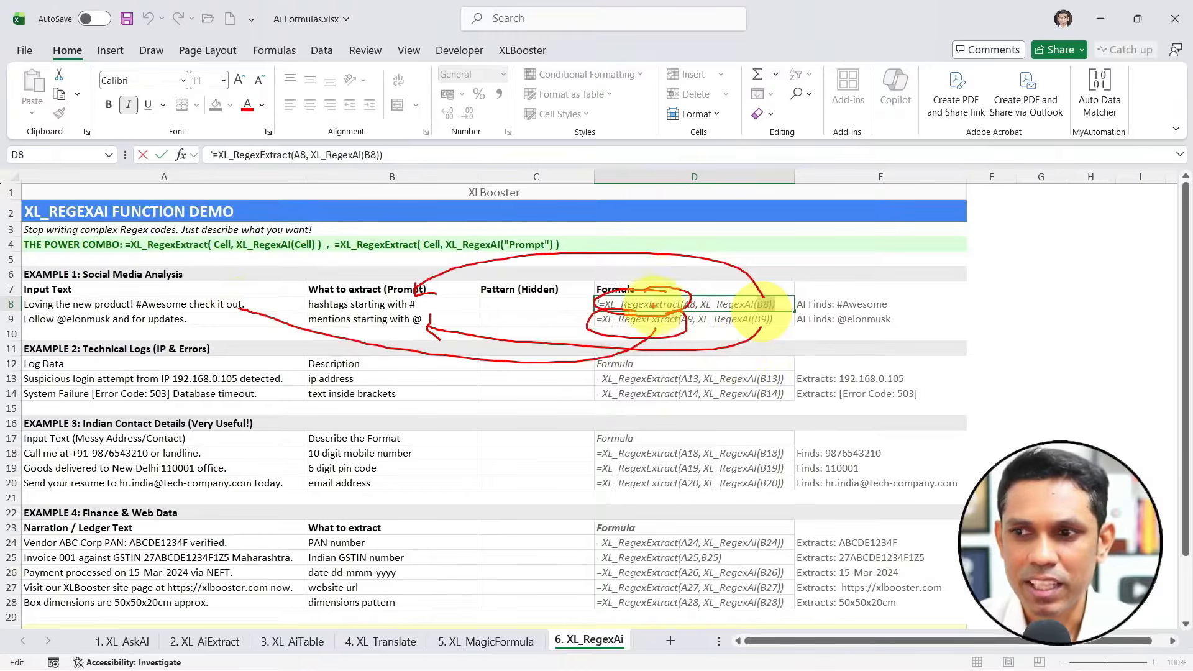
mouse_move(628, 304)
left_mouse_down()
mouse_move(234, 323)
mouse_move(213, 312)
mouse_move(213, 333)
left_mouse_up()
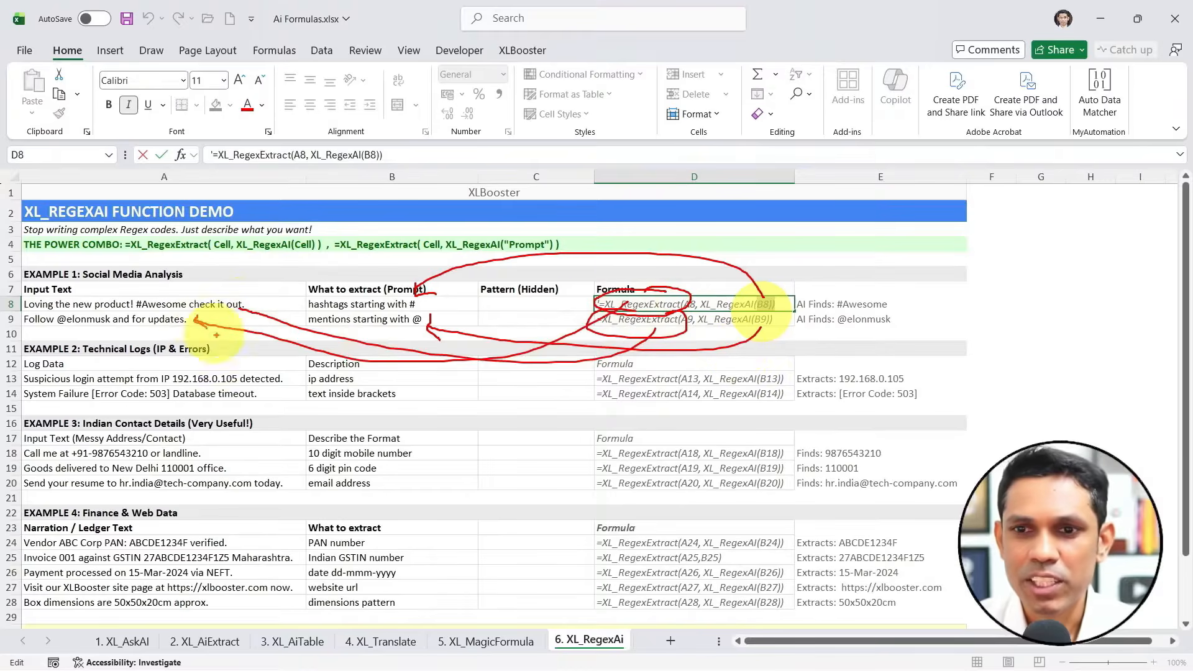
key("Escape")
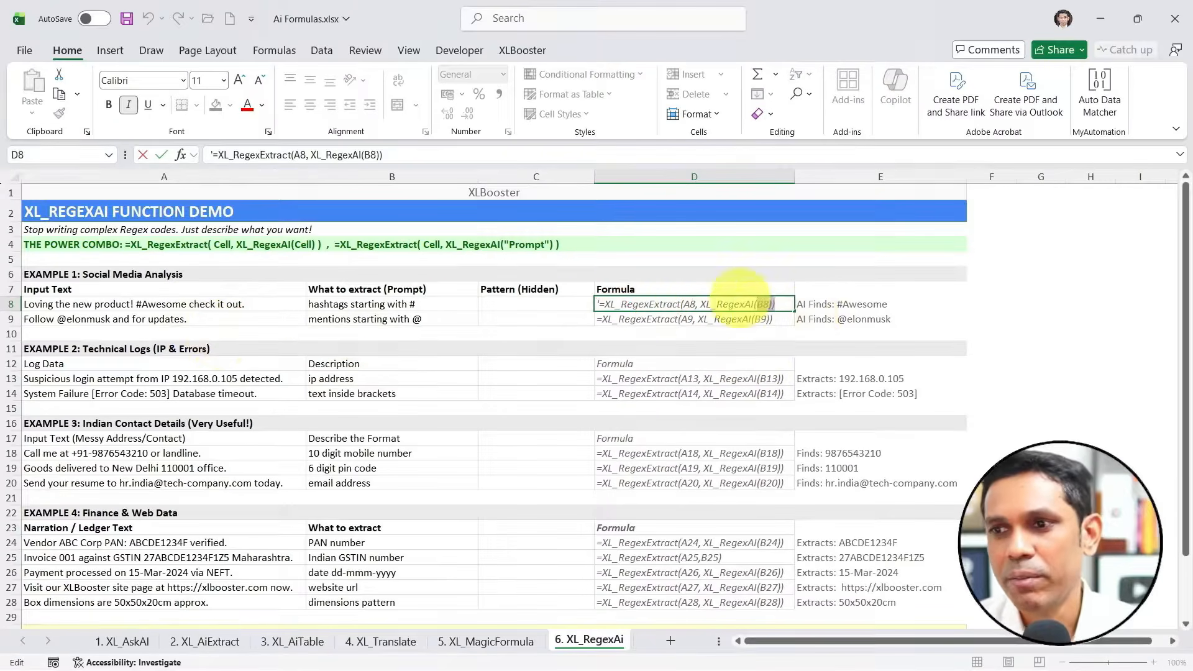
key("Escape")
double_click(649, 304)
- Delete D8's leading apostrophe so the formula returns #Awesome
left_click(600, 303)
key("BackSpace")
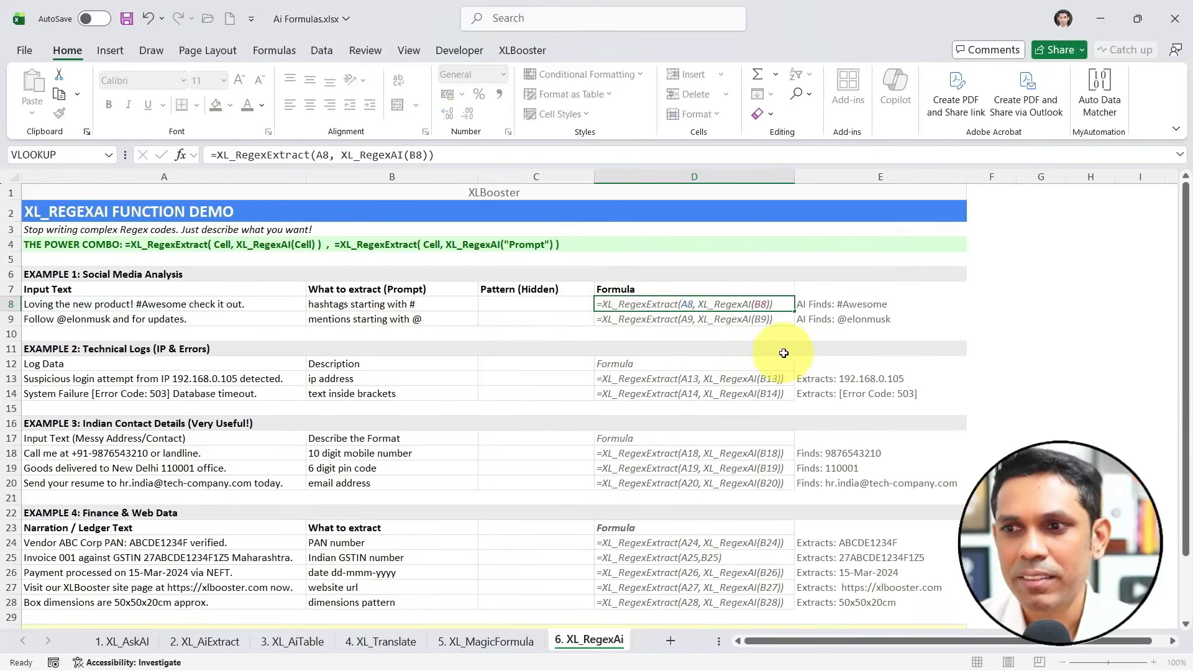
key("ctrl+Return")
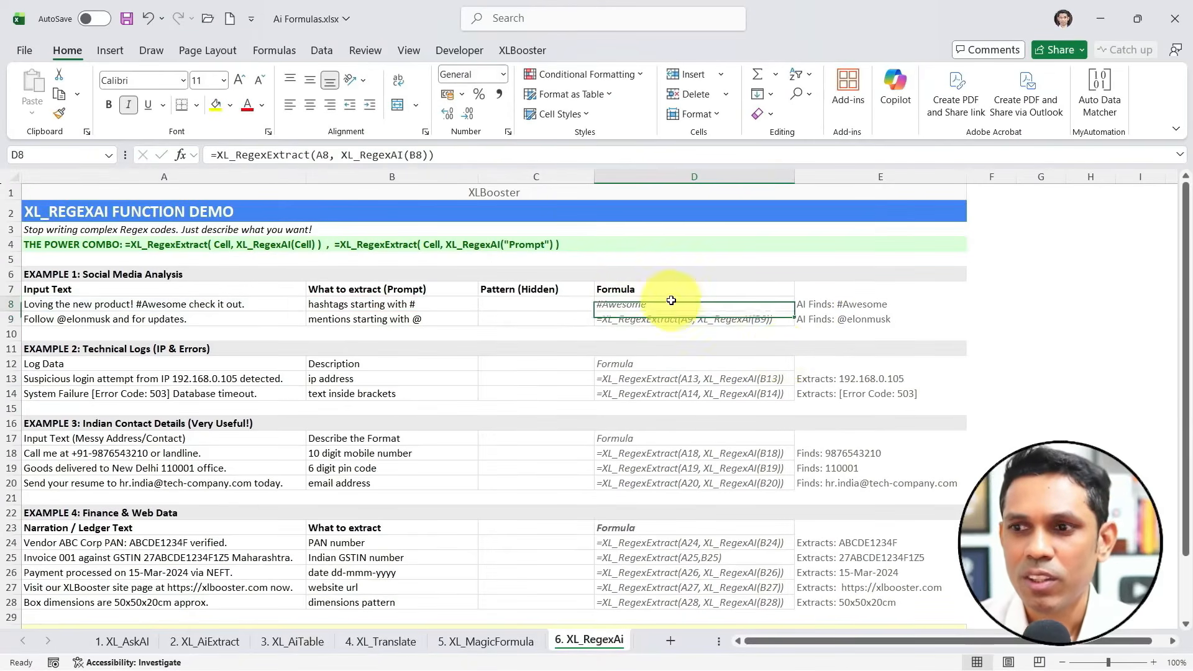
left_click_drag(795, 311, 684, 325)
double_click(638, 321)
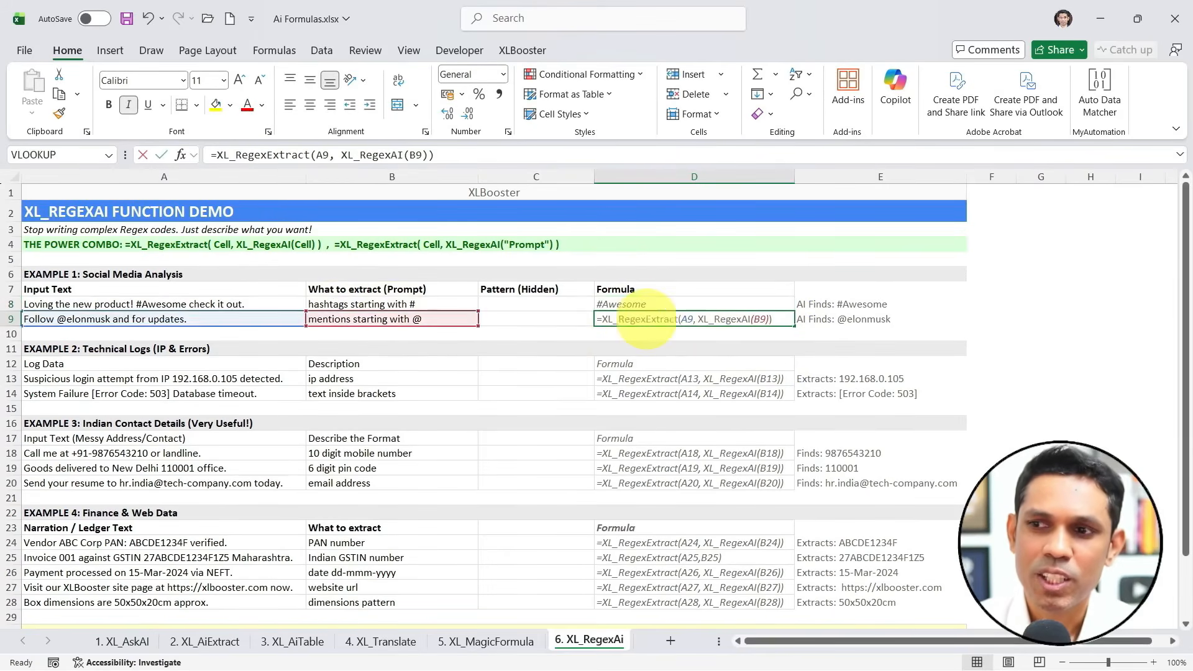
key("Return")
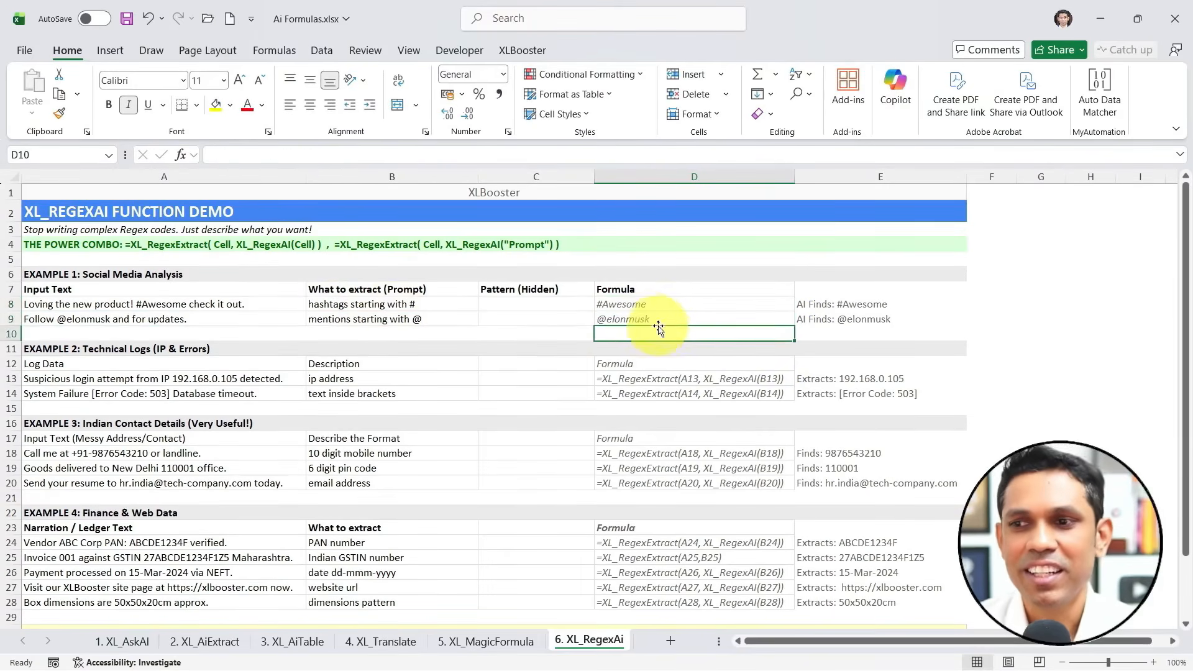
left_click(660, 322)
left_click_drag(439, 305, 440, 322)
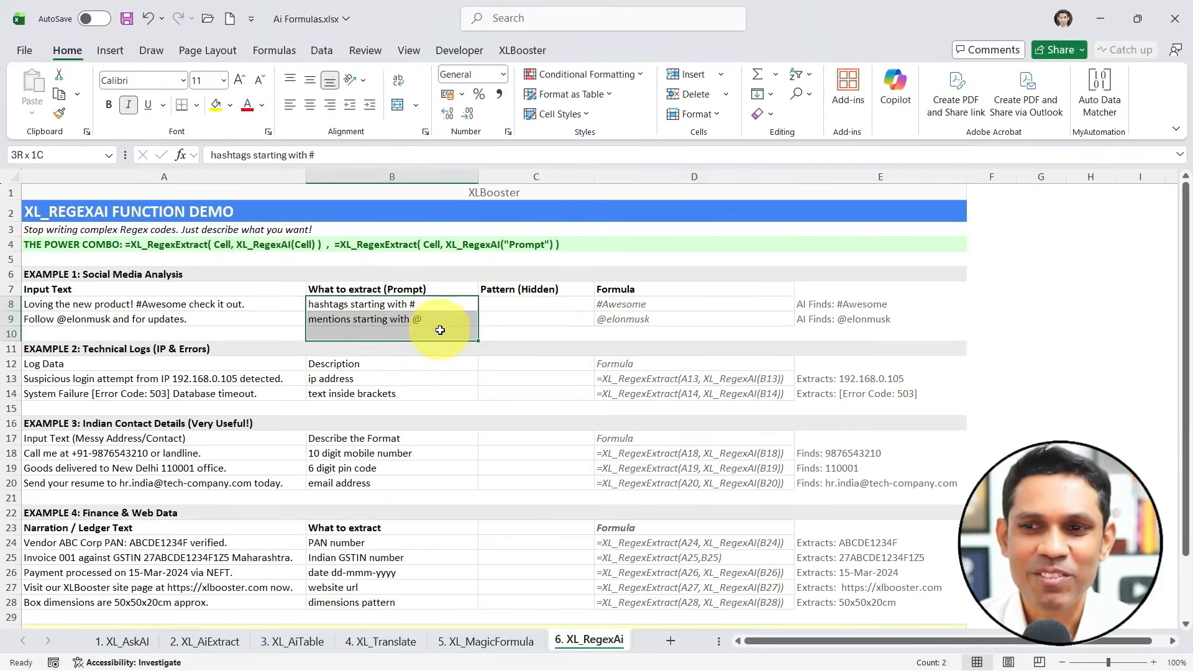
left_click(704, 319)
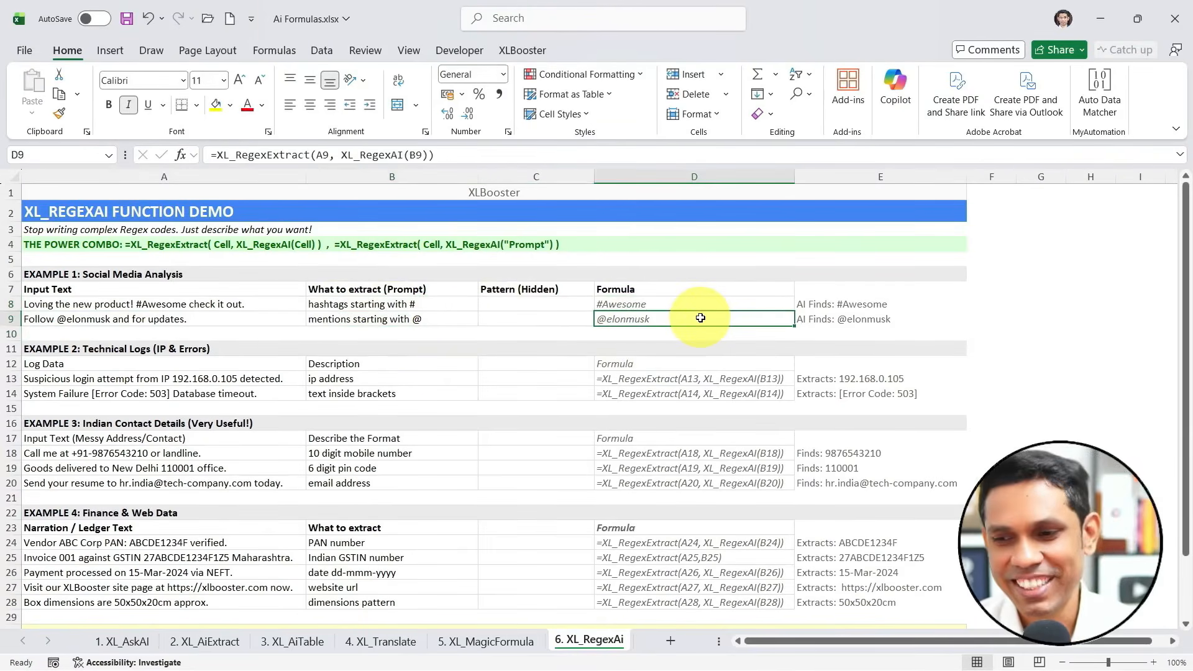